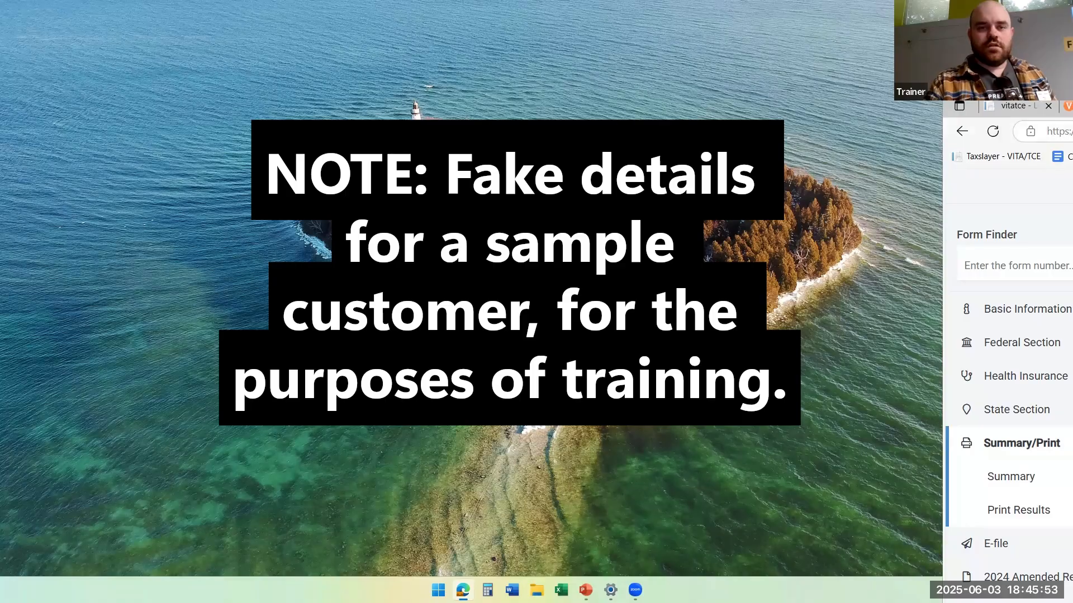
Move the browser window with the tax return fully onto the desktop and maximize it.
left_click_drag(1069, 93, 581, 75)
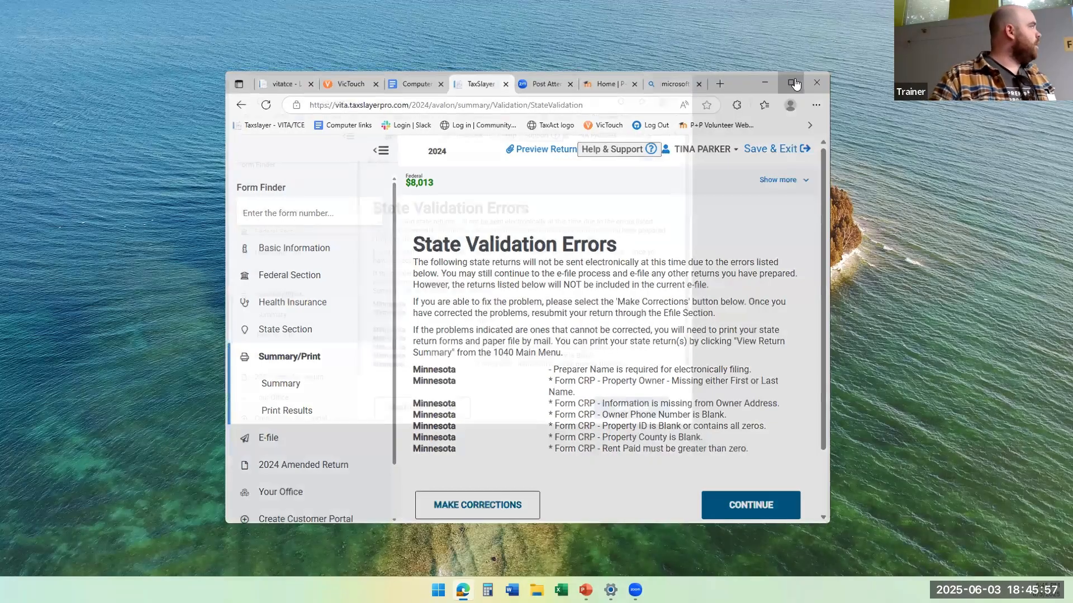
left_click(796, 83)
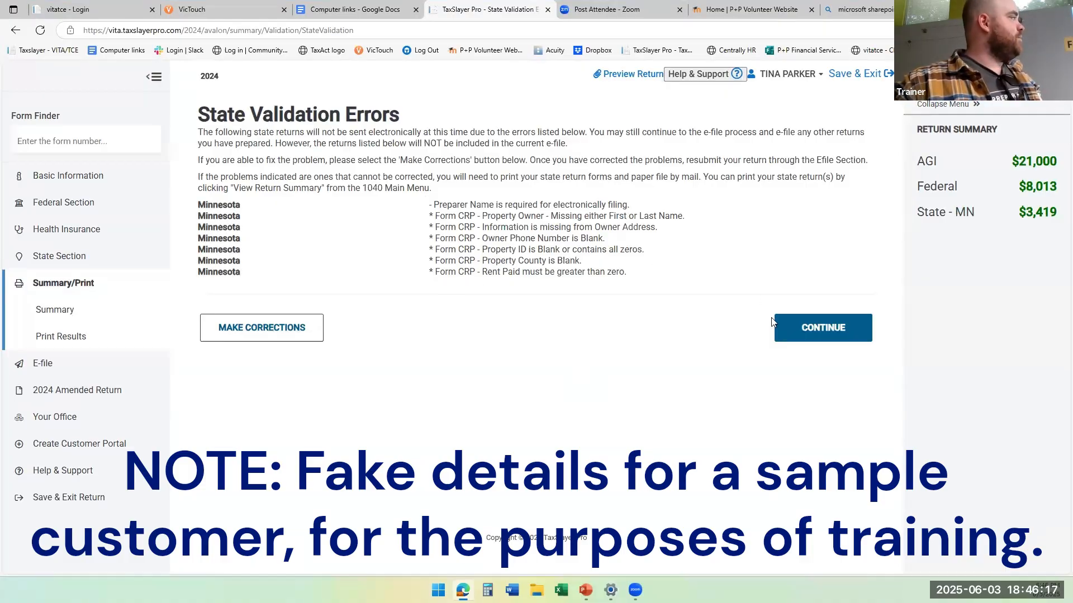
Continue past the state validation errors and federal return warnings, and start an e-file for the original tax return.
left_click(801, 323)
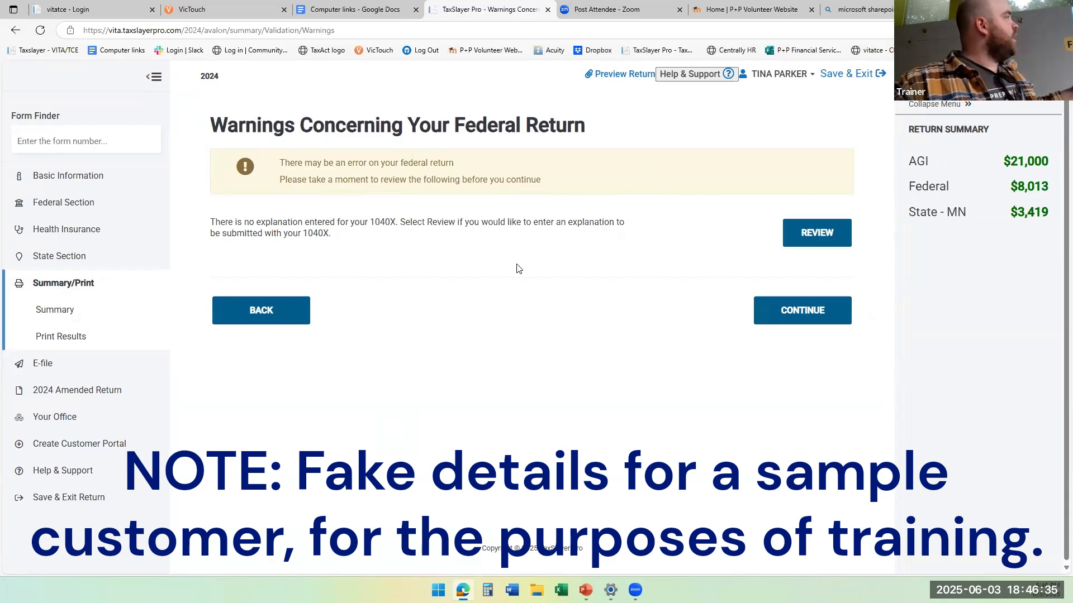
left_click(772, 311)
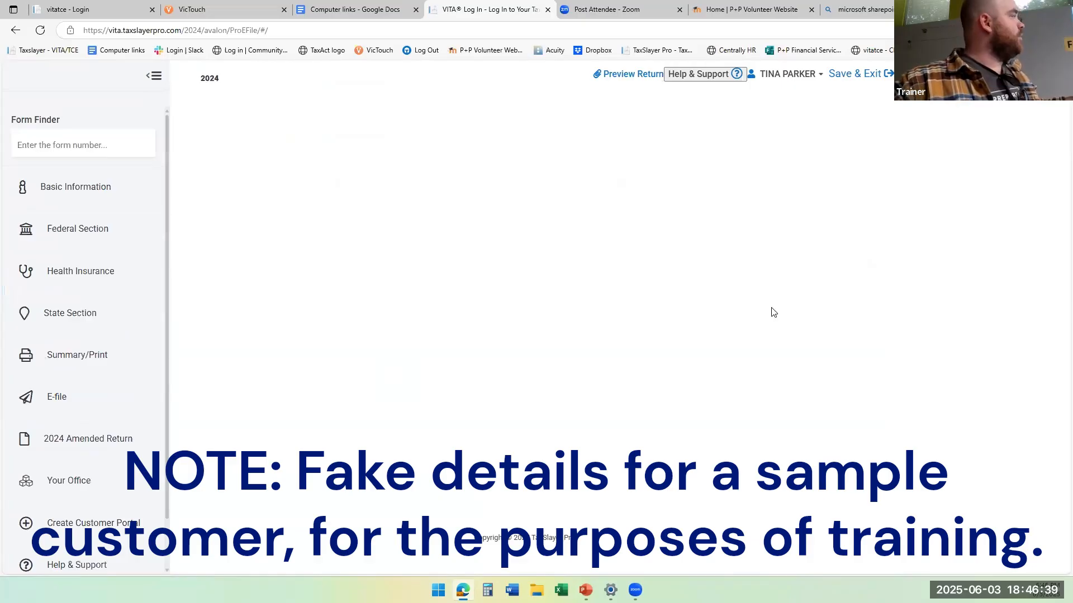
left_click(357, 215)
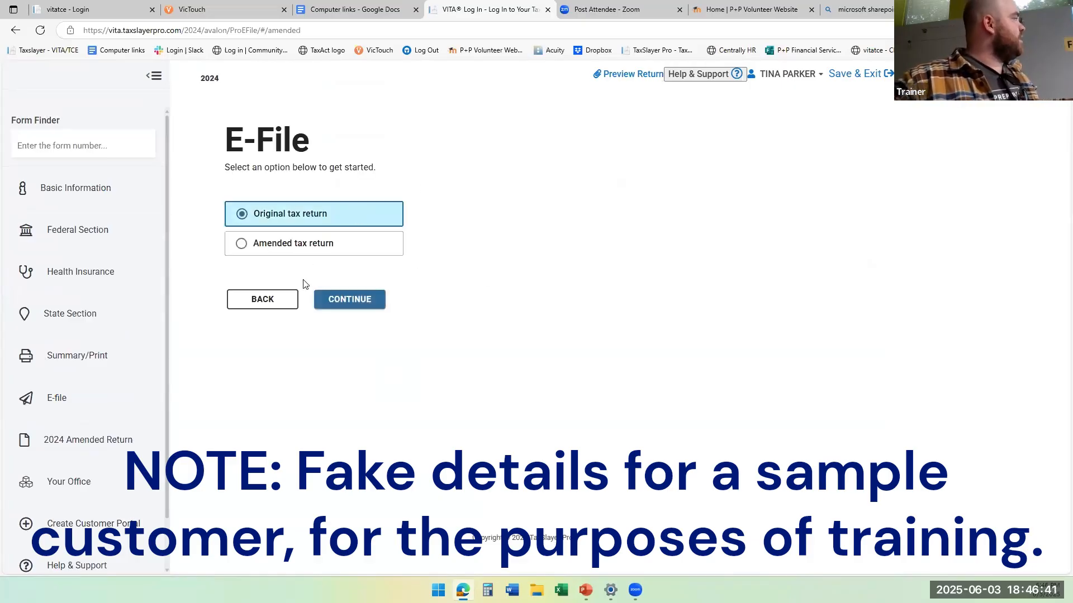
left_click(347, 299)
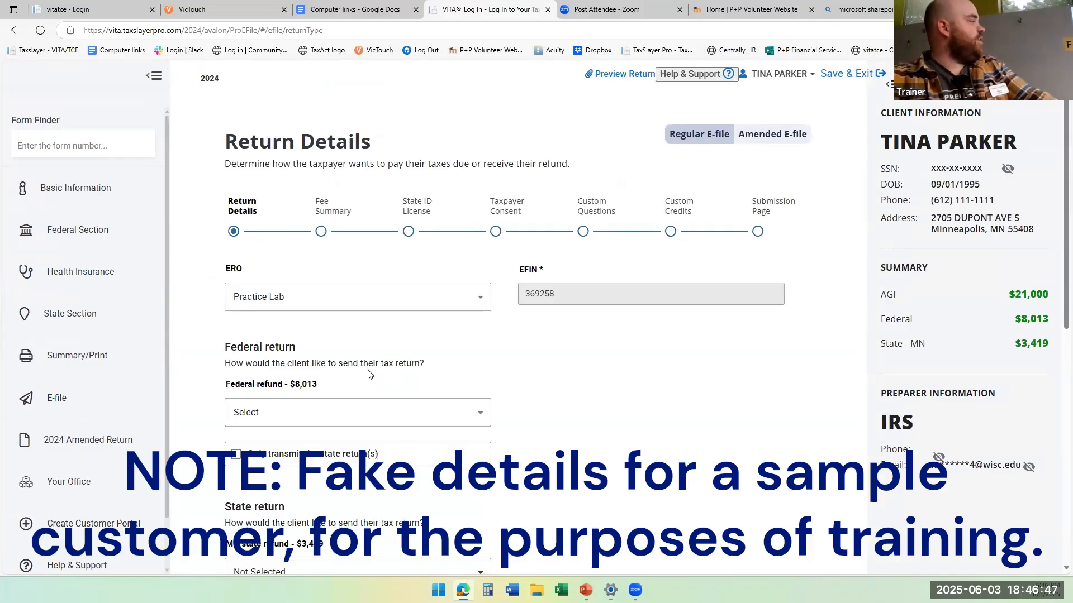
Set the federal return to E-file: Direct Deposit and the Minnesota state return to Paper Return.
scroll(368, 375, "down", 2)
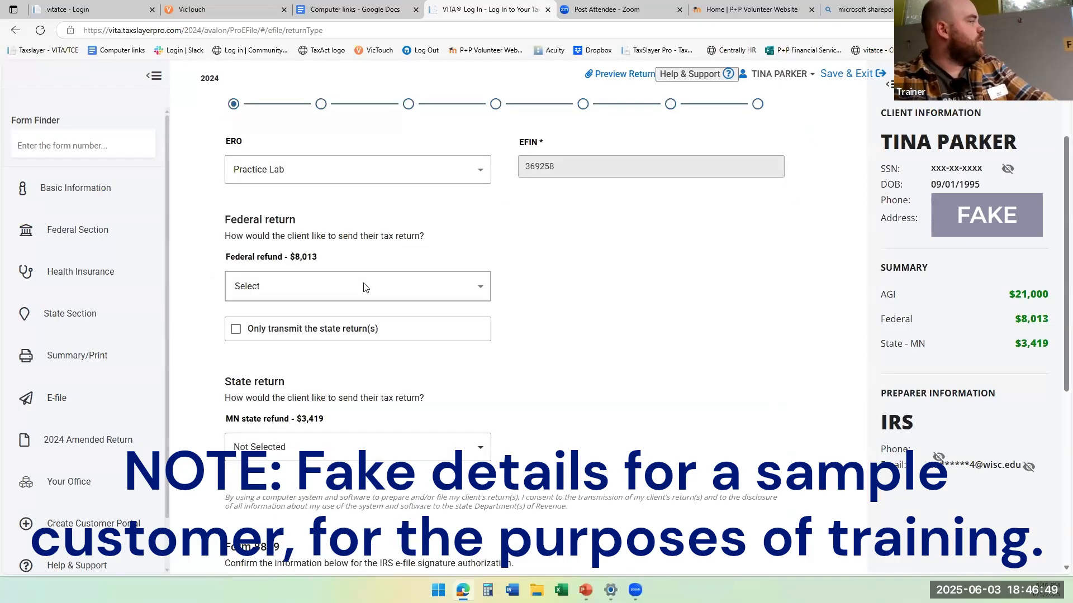
left_click(363, 287)
left_click(358, 341)
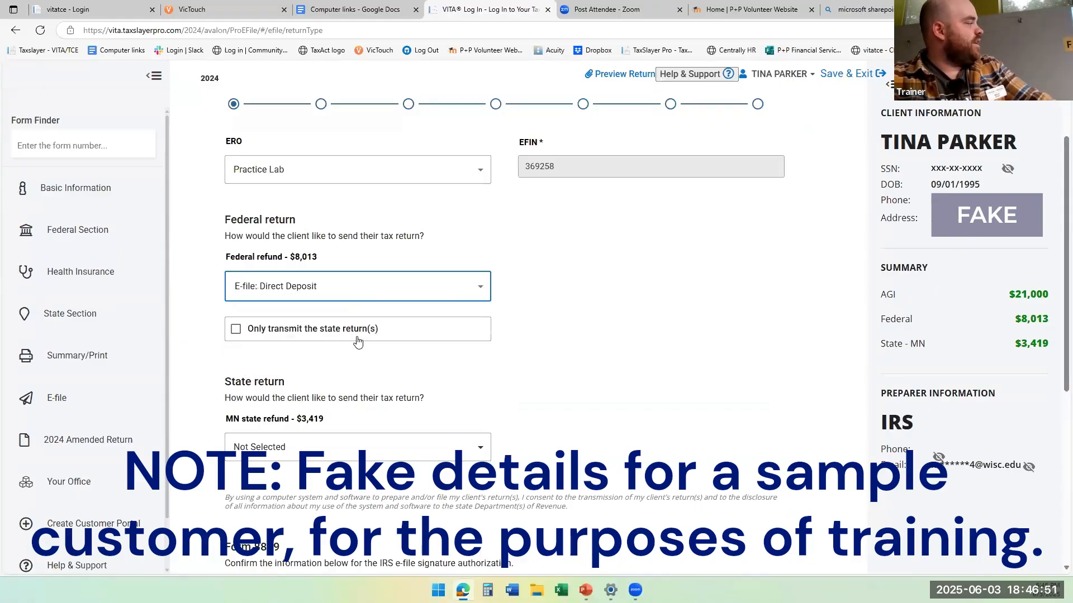
scroll(358, 341, "down", 2)
left_click(353, 352)
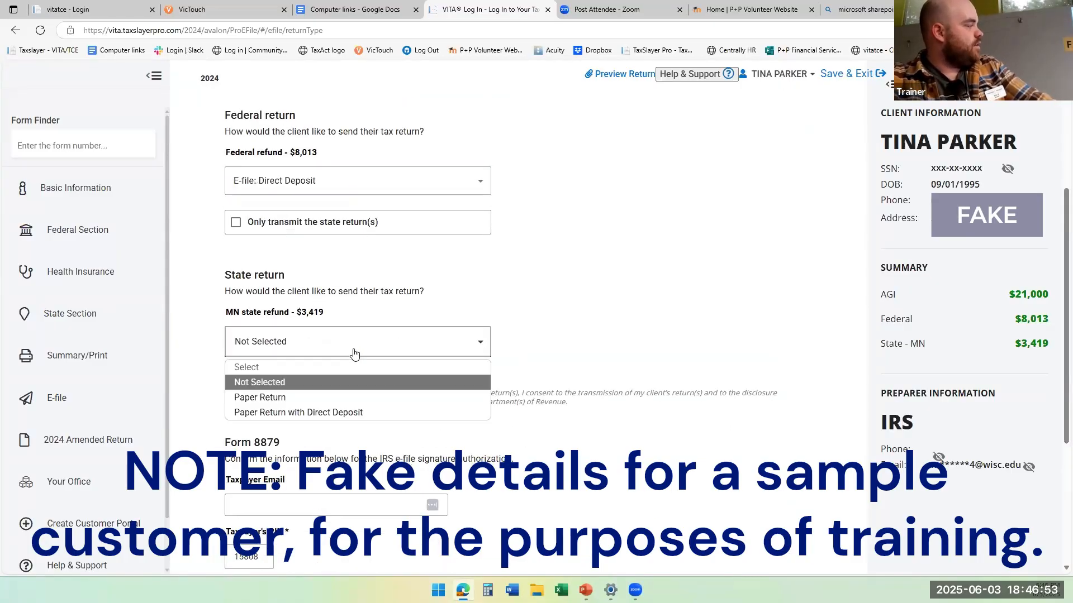
left_click(346, 397)
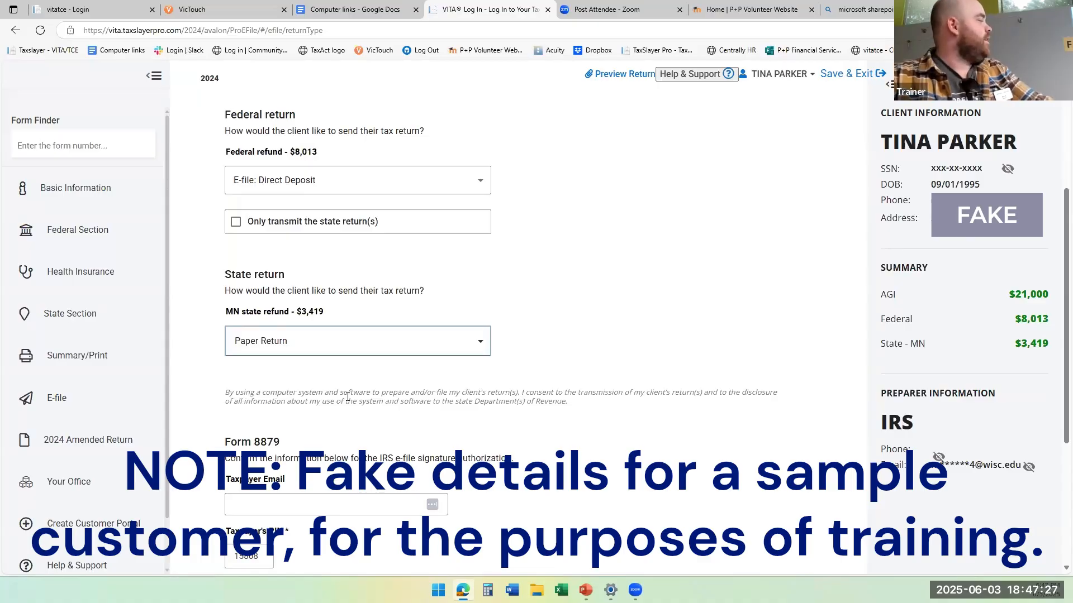
Review the return details, save them, and continue through the fee summary without changing the fees.
scroll(348, 397, "down", 2)
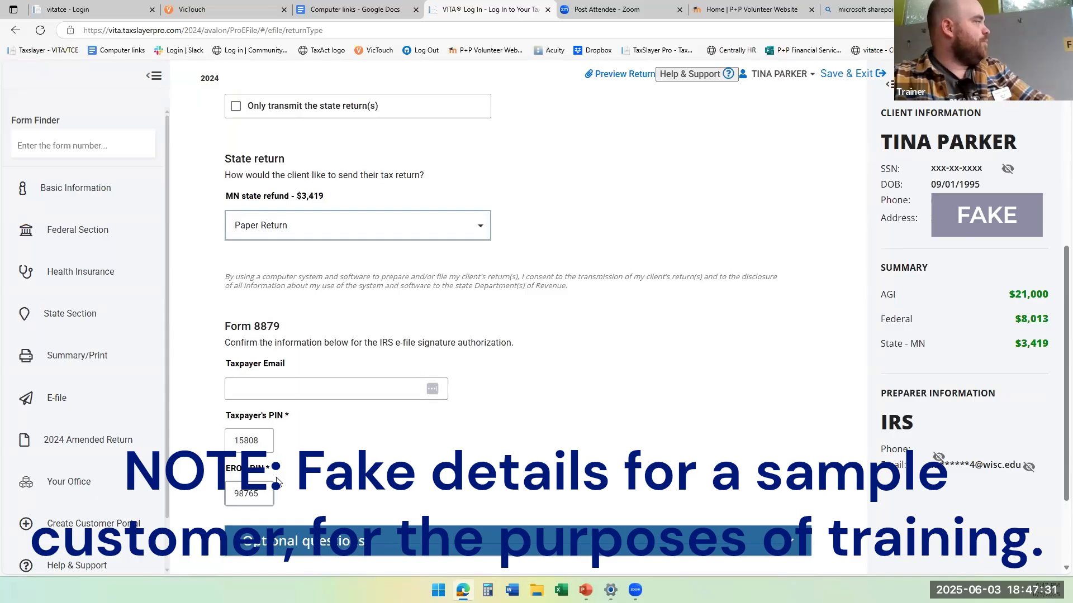
scroll(341, 411, "up", 3)
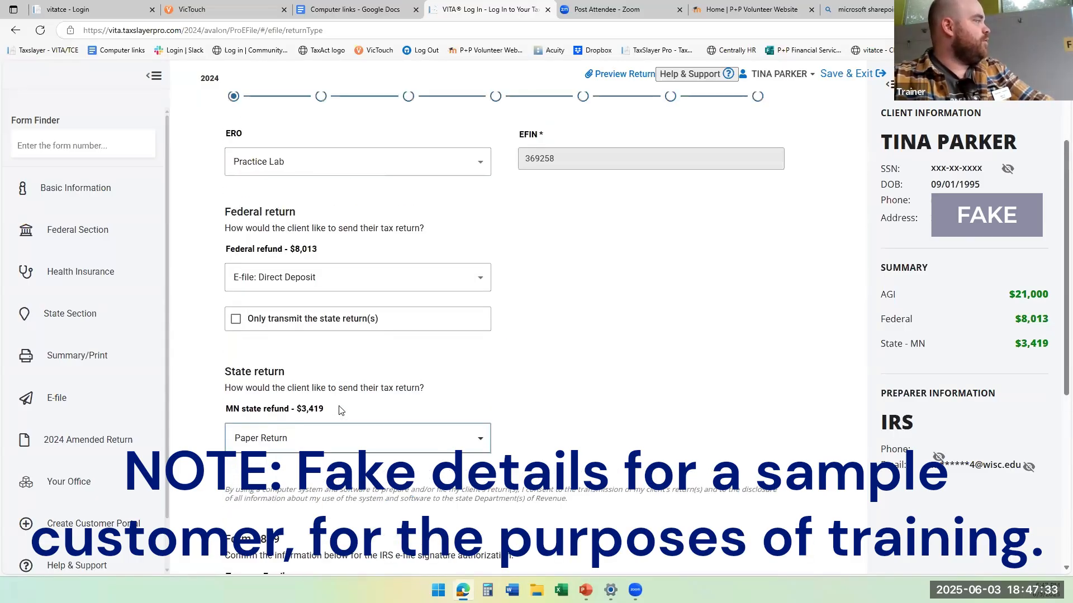
scroll(339, 410, "up", 2)
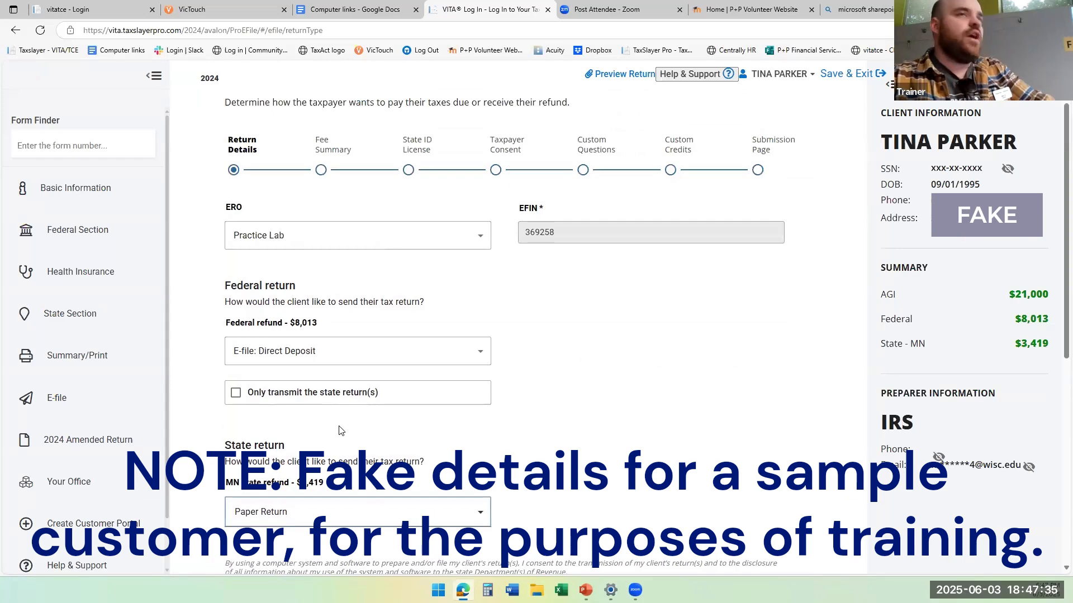
scroll(341, 430, "down", 6)
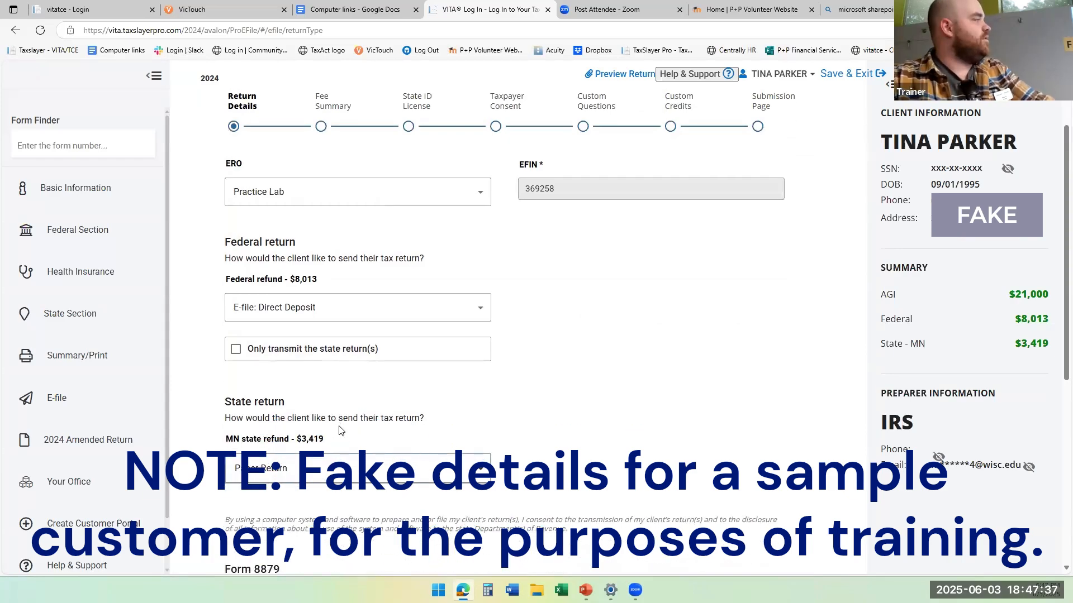
left_click(371, 496)
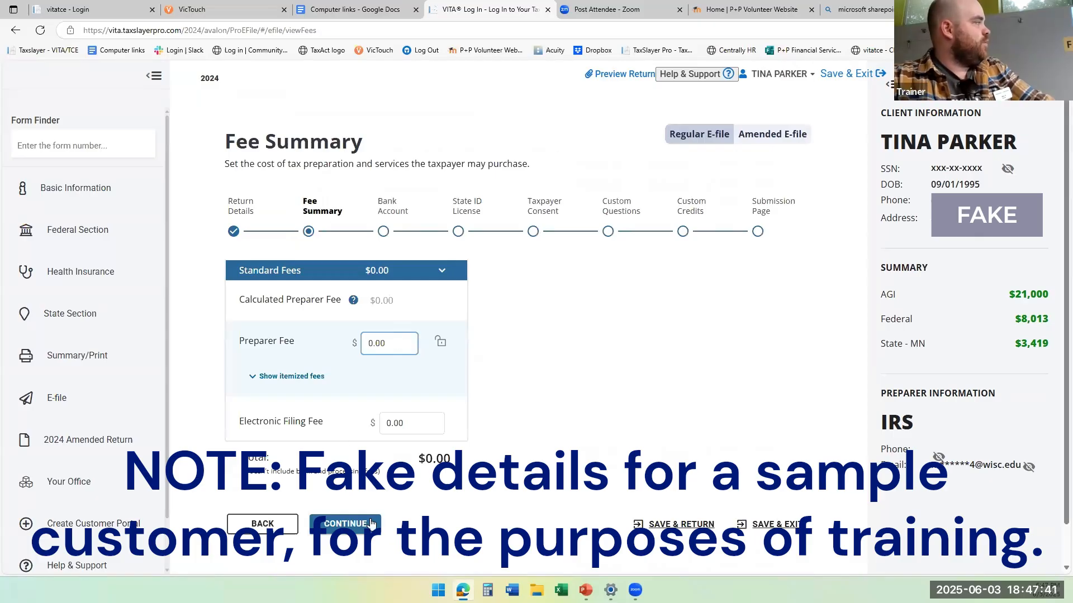
left_click(362, 523)
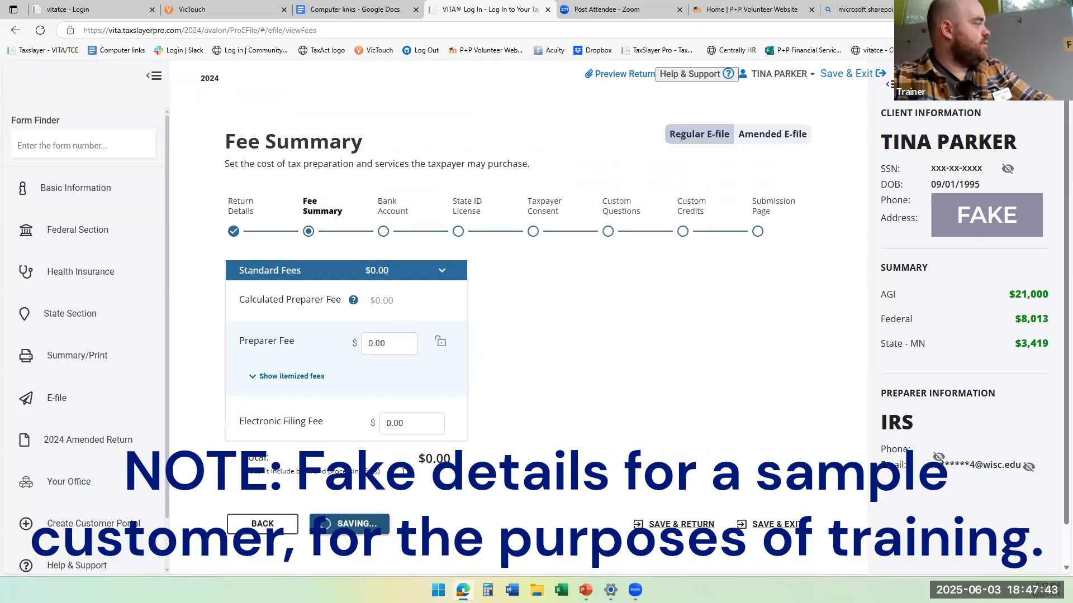
Set Bank Account 1 to the Checking type and enter BREMER BANK as the bank name.
scroll(404, 471, "down", 3)
scroll(403, 471, "down", 3)
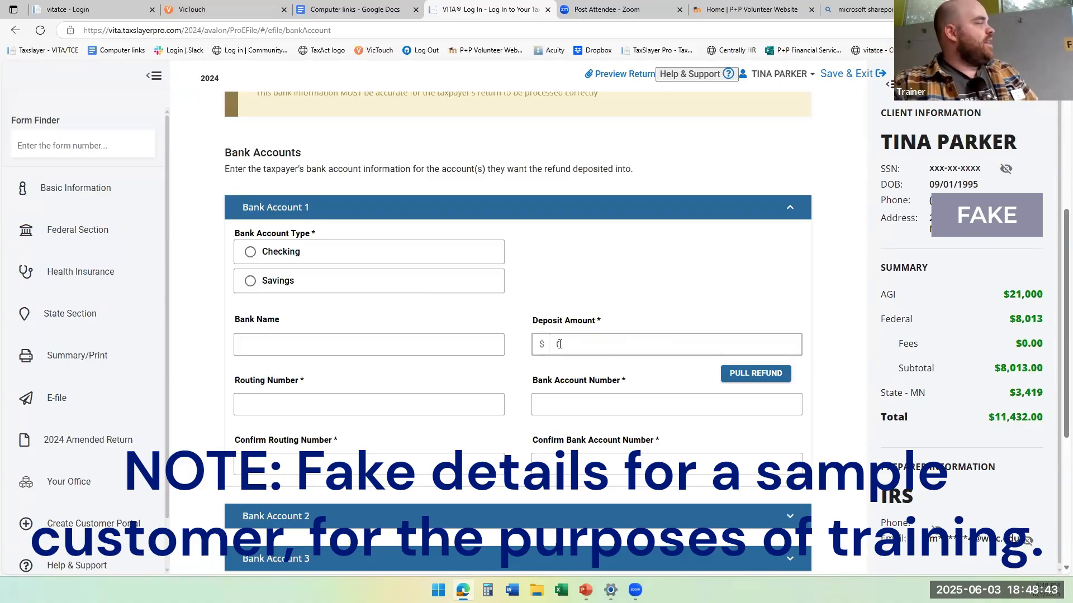
left_click(597, 340)
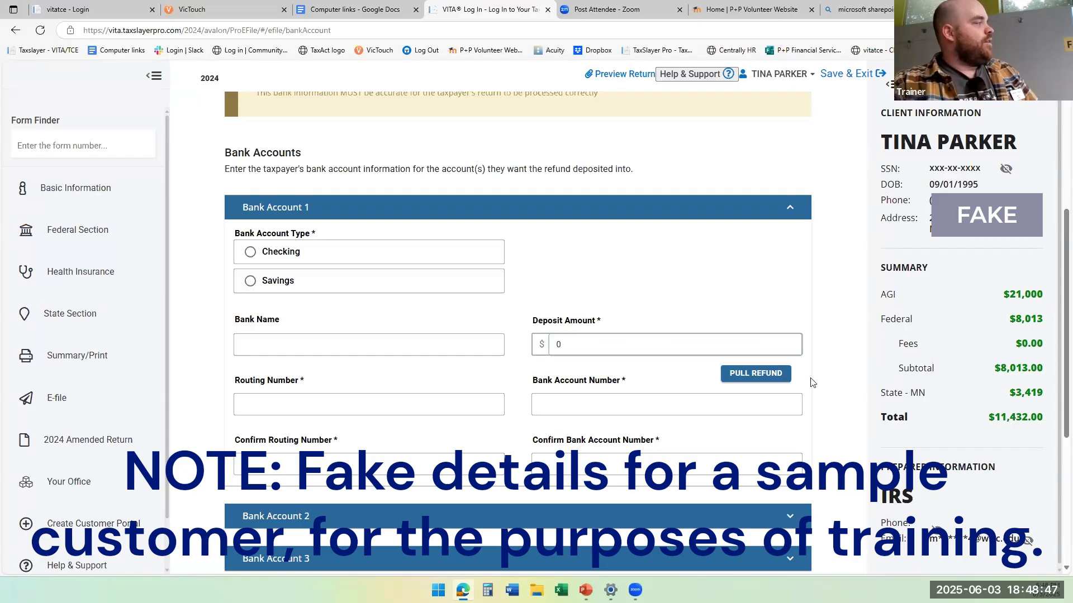
left_click(923, 389)
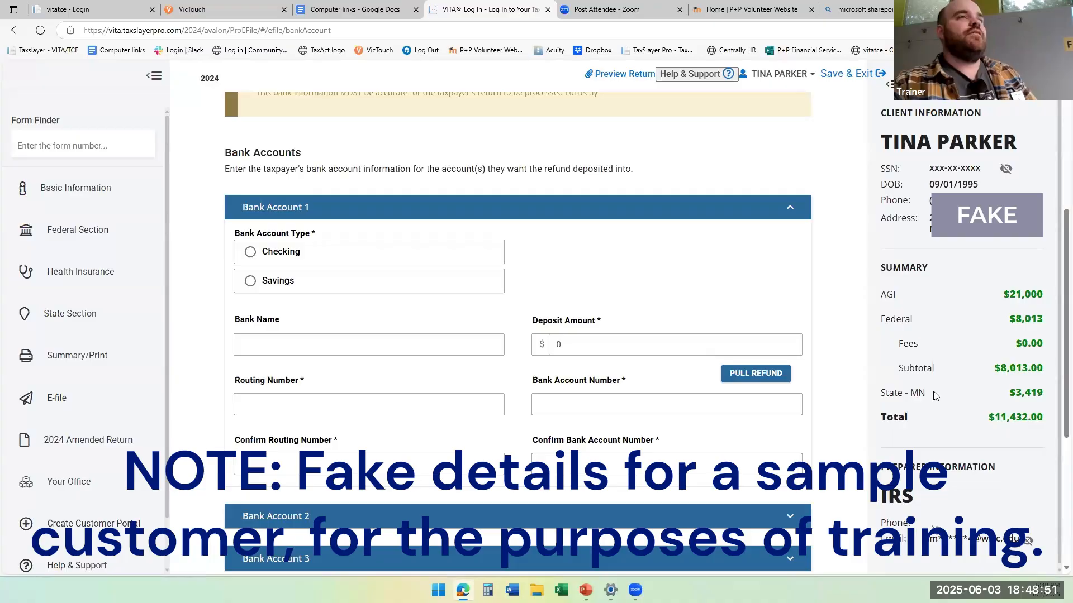
left_click(438, 252)
left_click(396, 344)
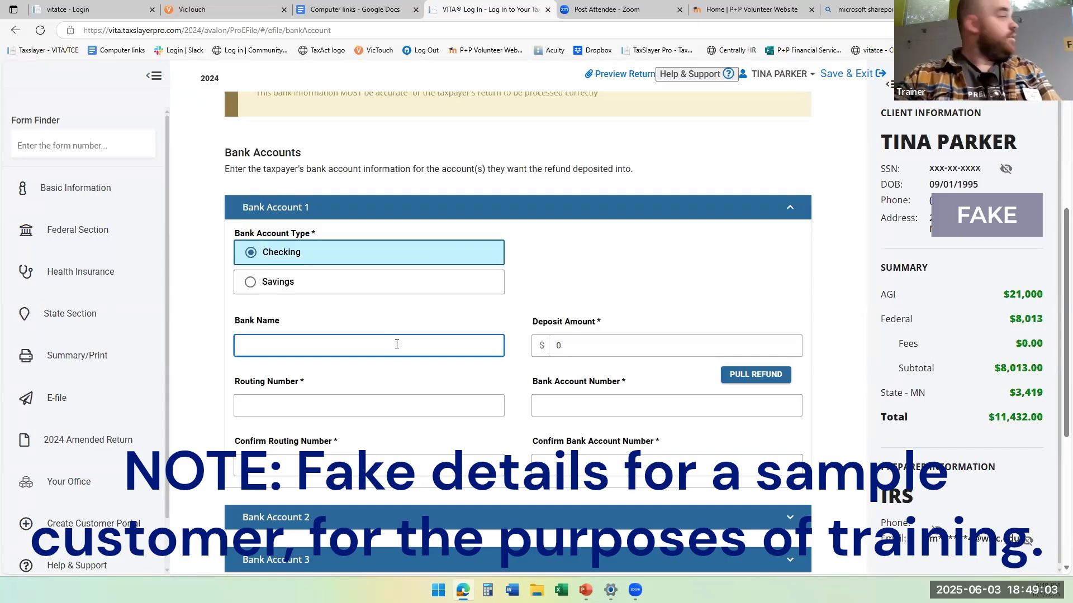
type("BREMER BANK")
key("Tab")
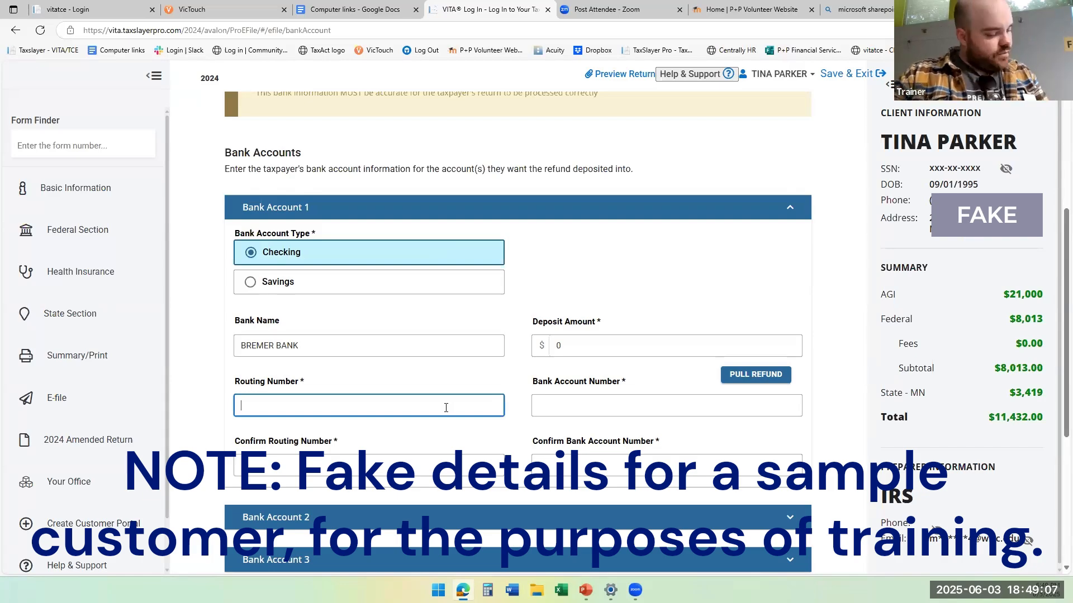
Enter the bank's routing number for Bank Account 1 and repeat it in the confirmation field.
type("09")
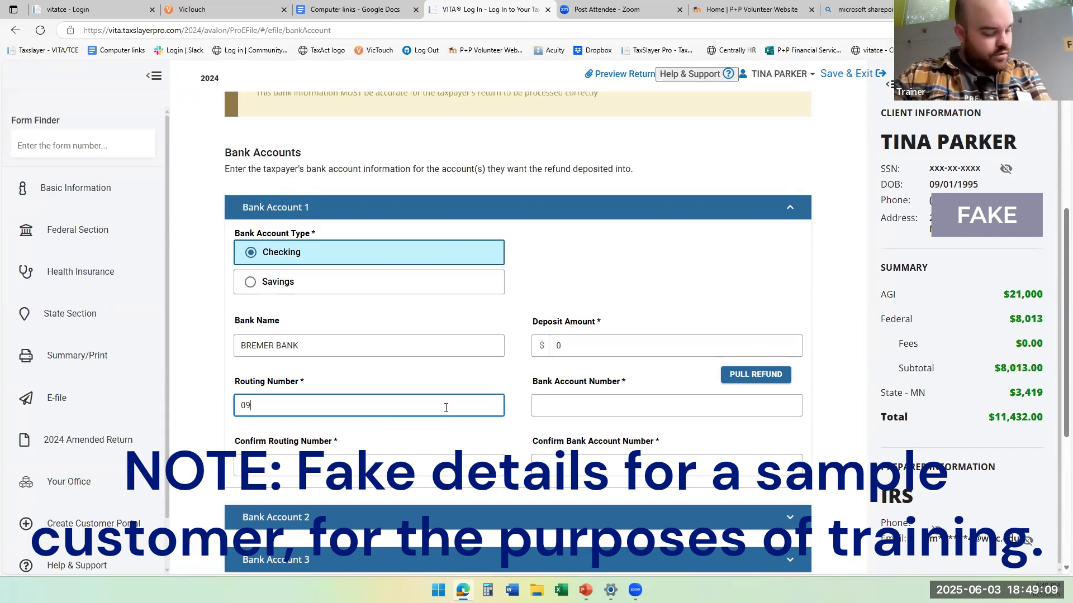
type("6010415")
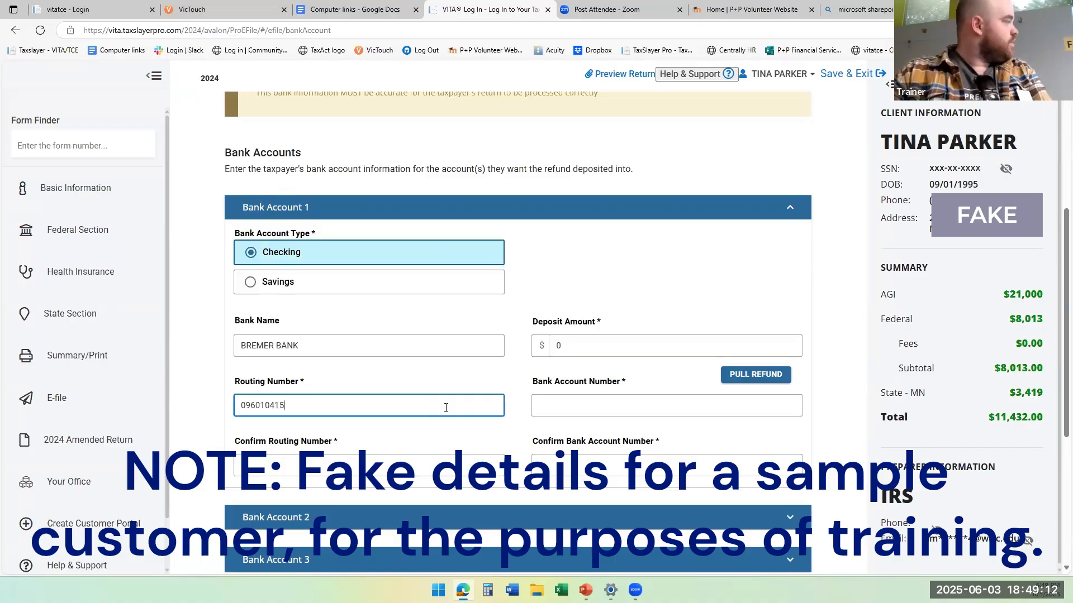
key("Tab")
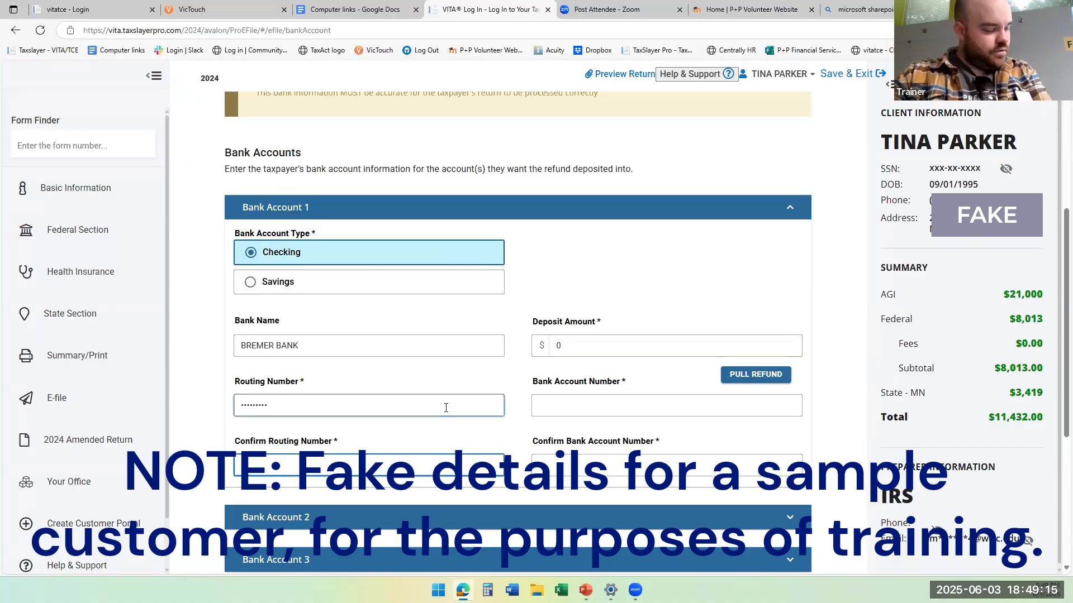
type("6010")
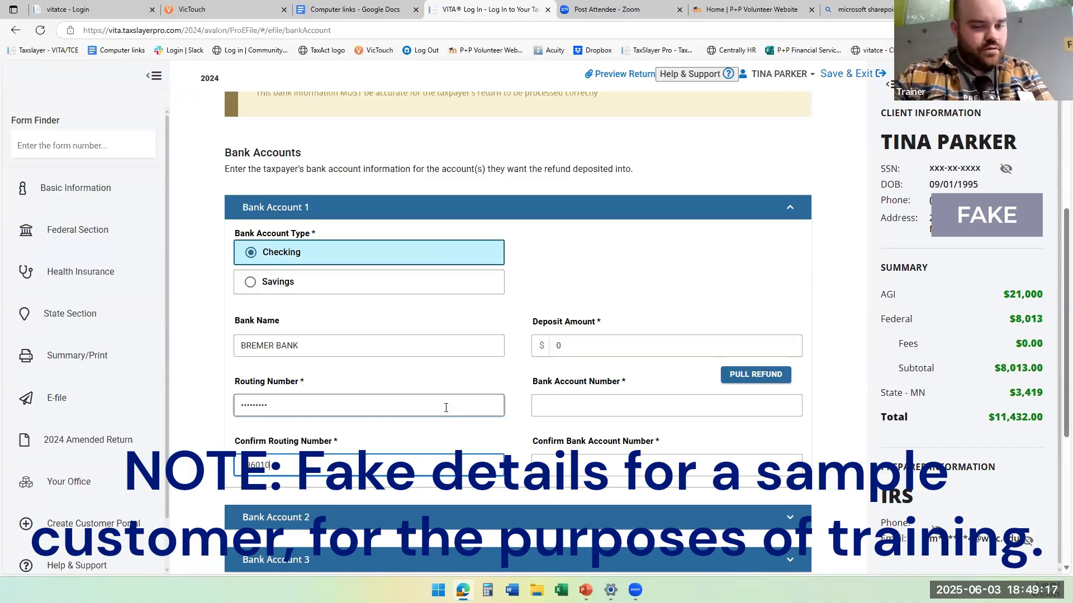
type("415")
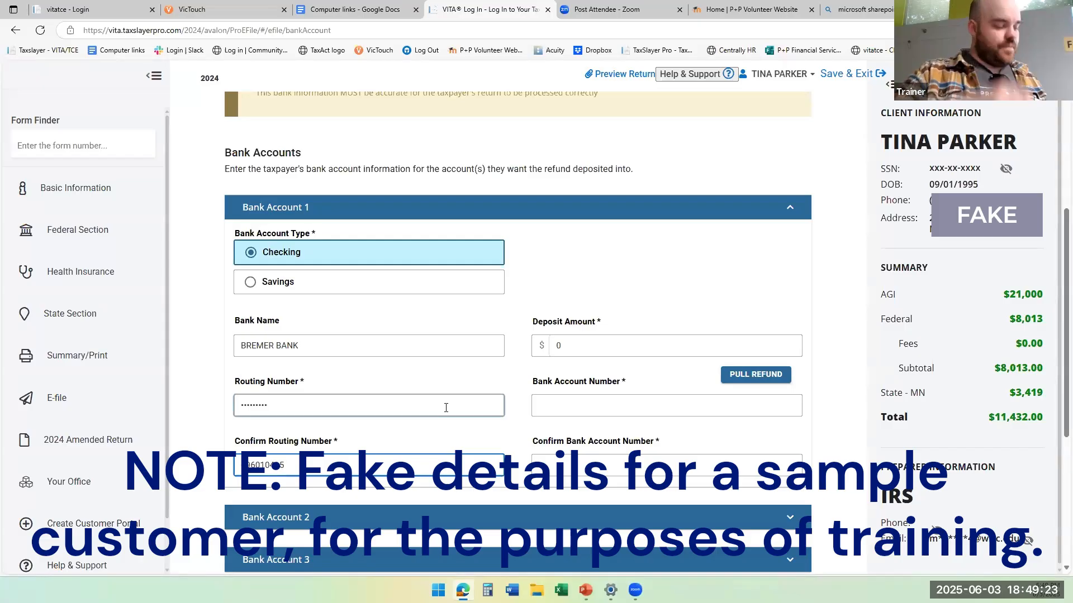
Enter the taxpayer's bank account number for Bank Account 1, repeat it in the confirmation field, and check the repeated entry.
left_click(564, 408)
right_click(570, 415)
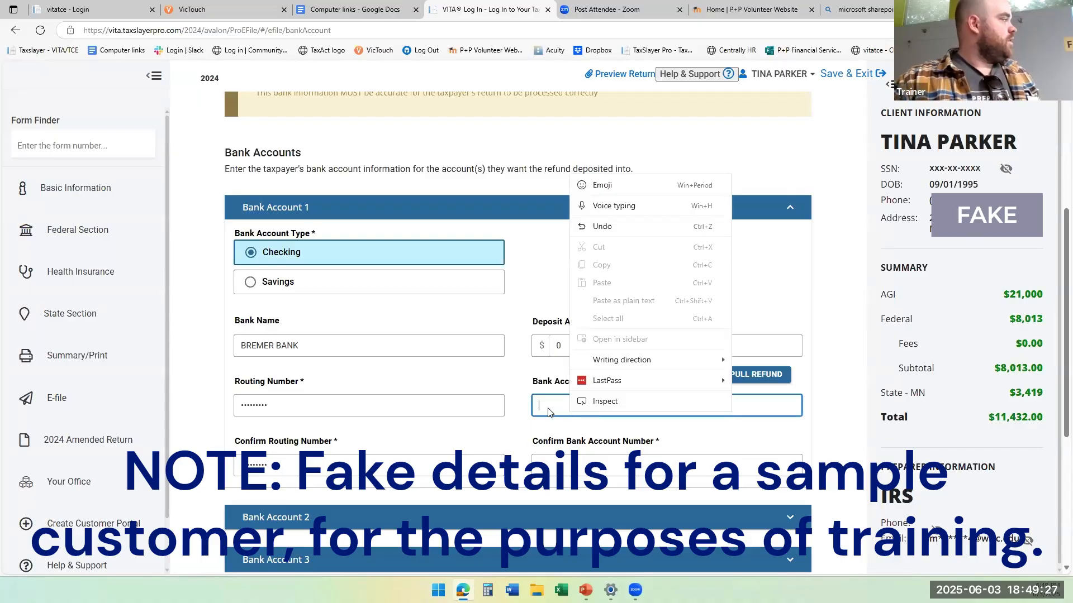
left_click(549, 407)
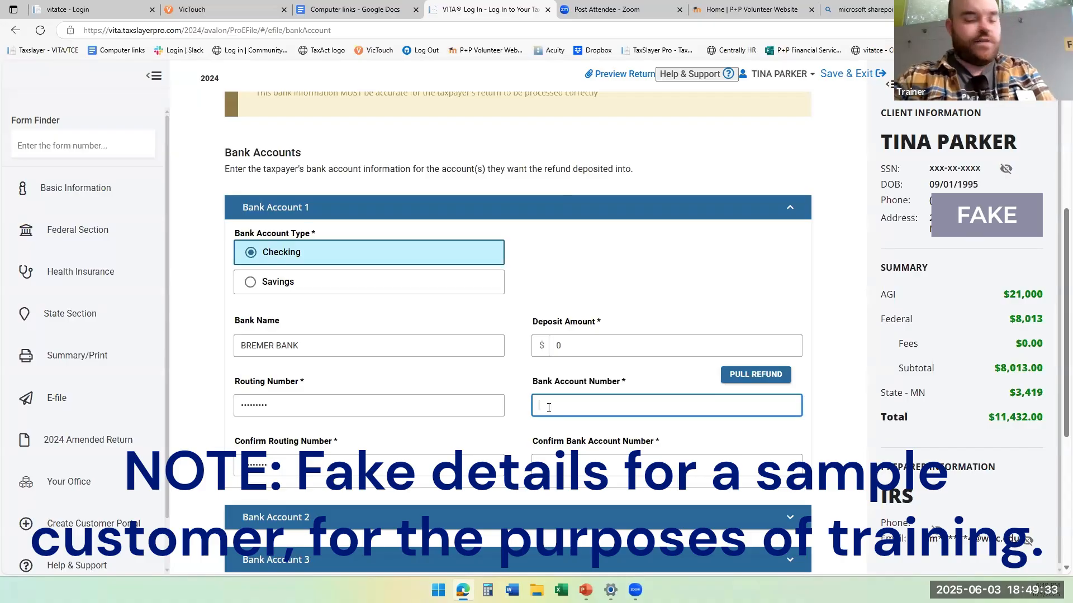
type("6")
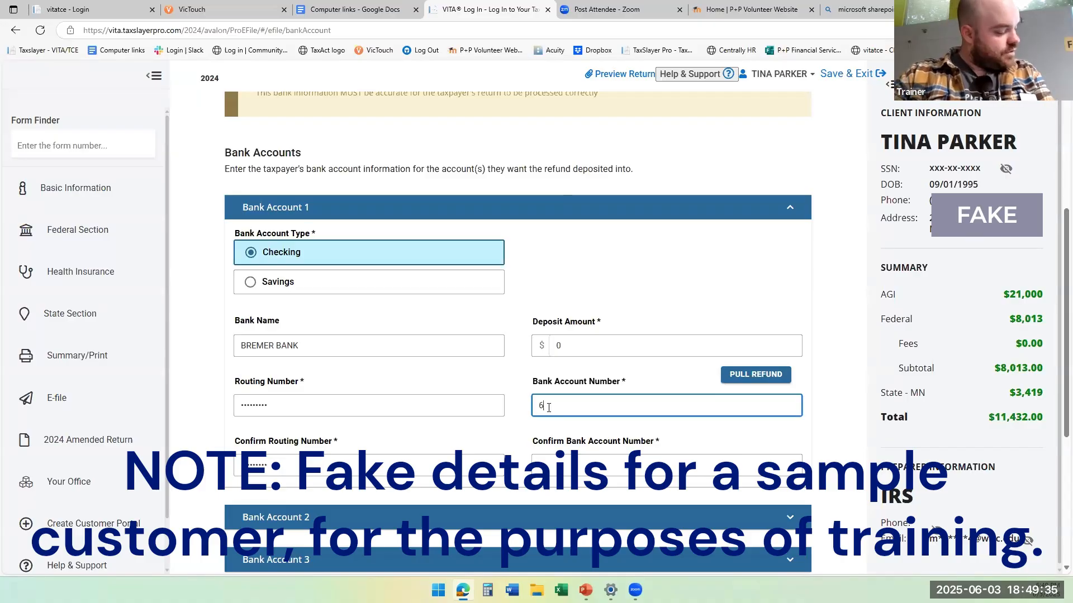
type("693121")
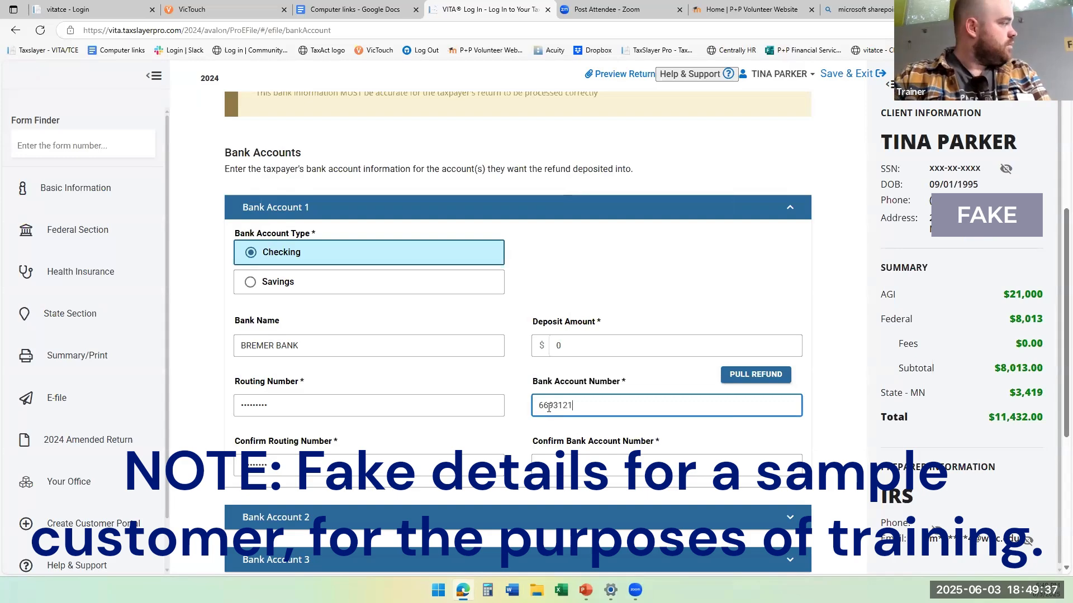
key("Tab")
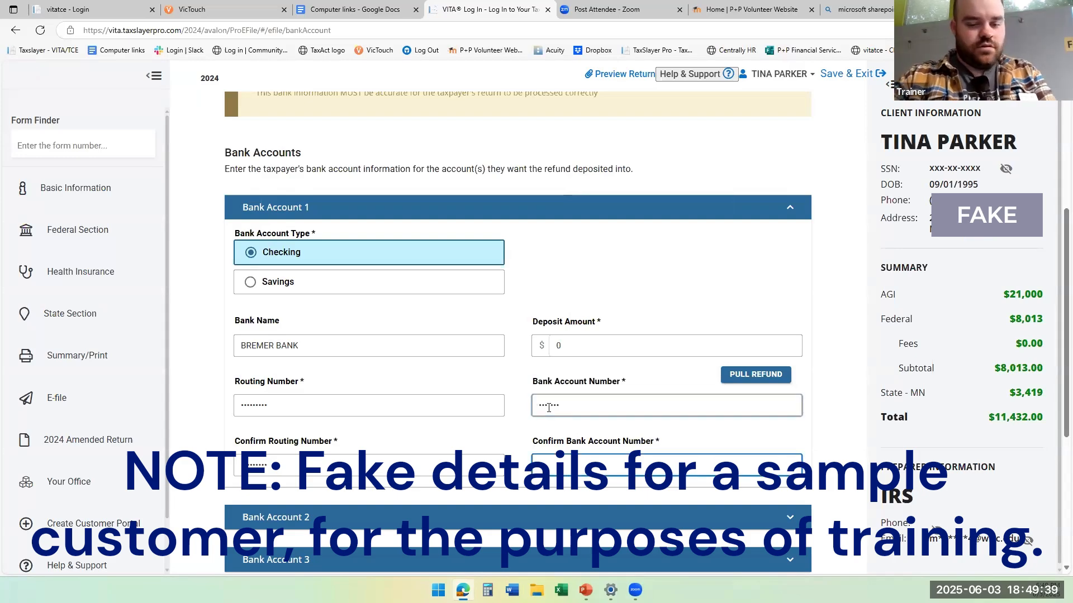
type("6693")
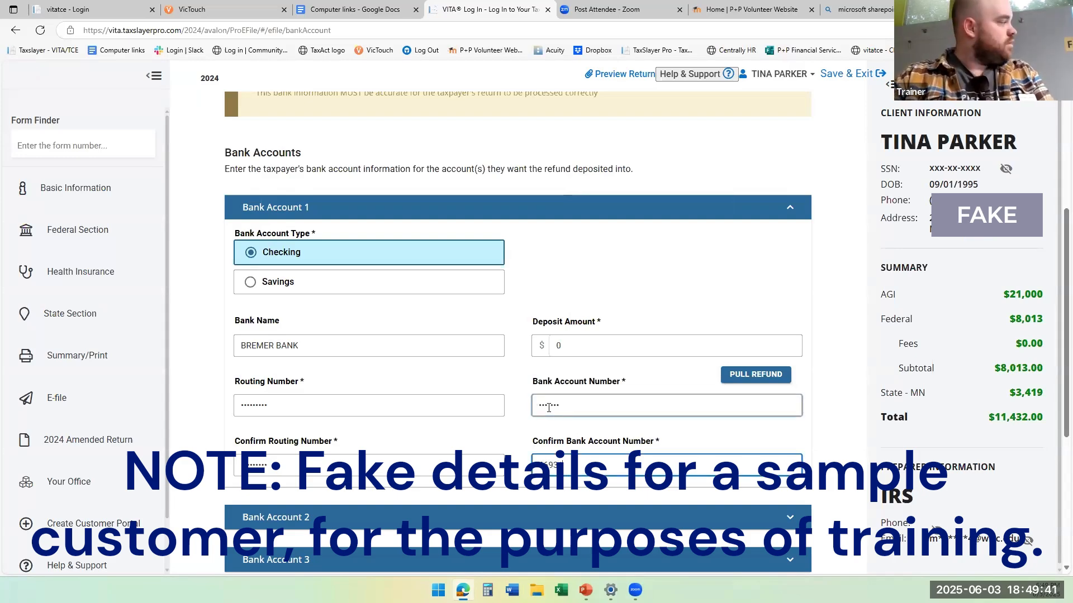
type("121")
key("Tab")
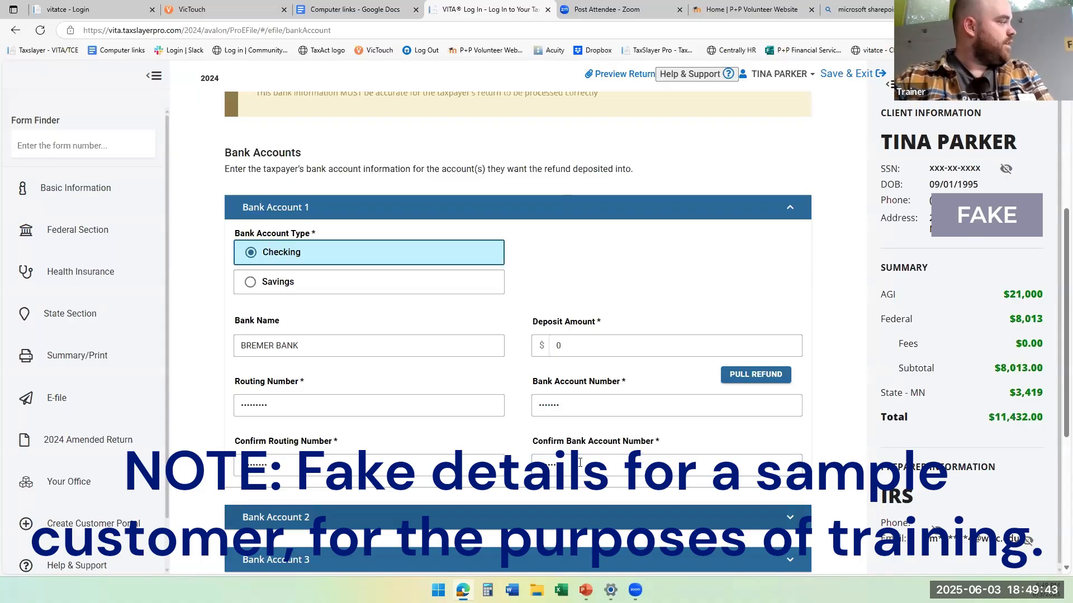
left_click(580, 462)
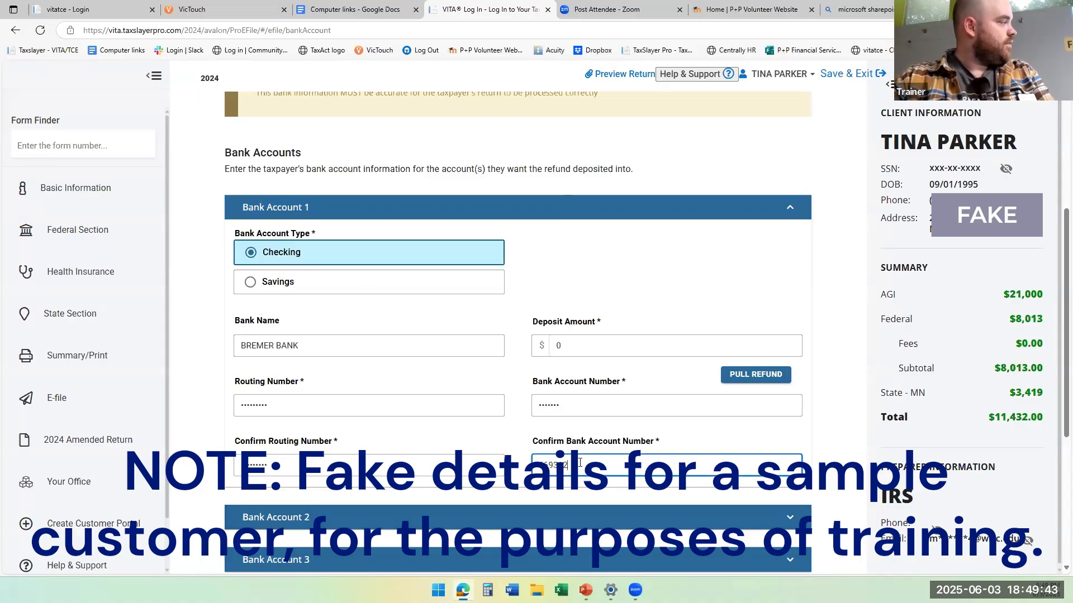
Set the Deposit Amount for Bank Account 1 to 6513, re-entering the figure if it shifts.
left_click(608, 345)
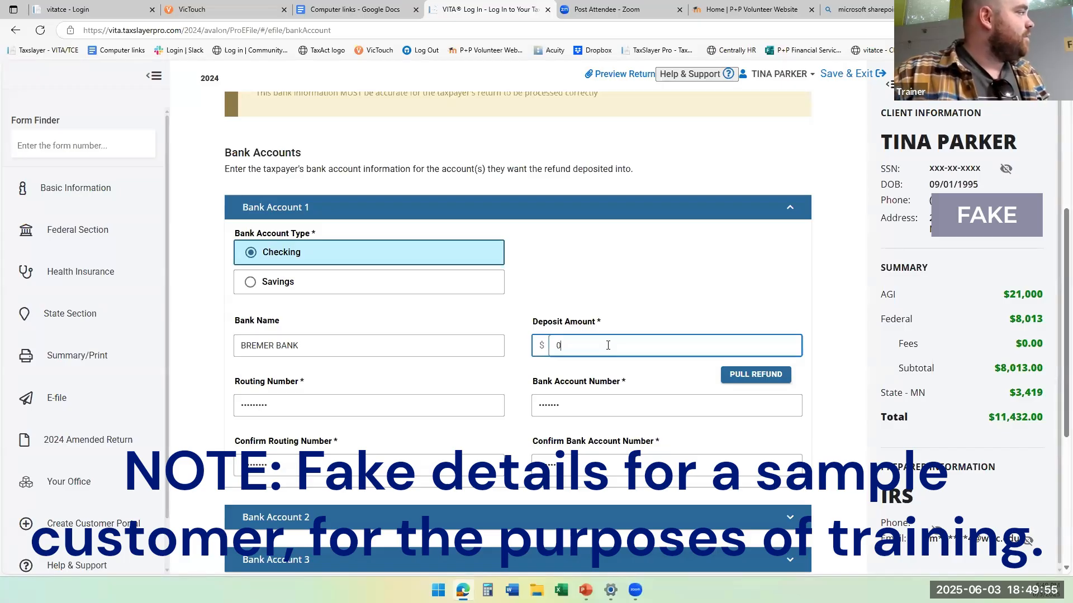
key("BackSpace")
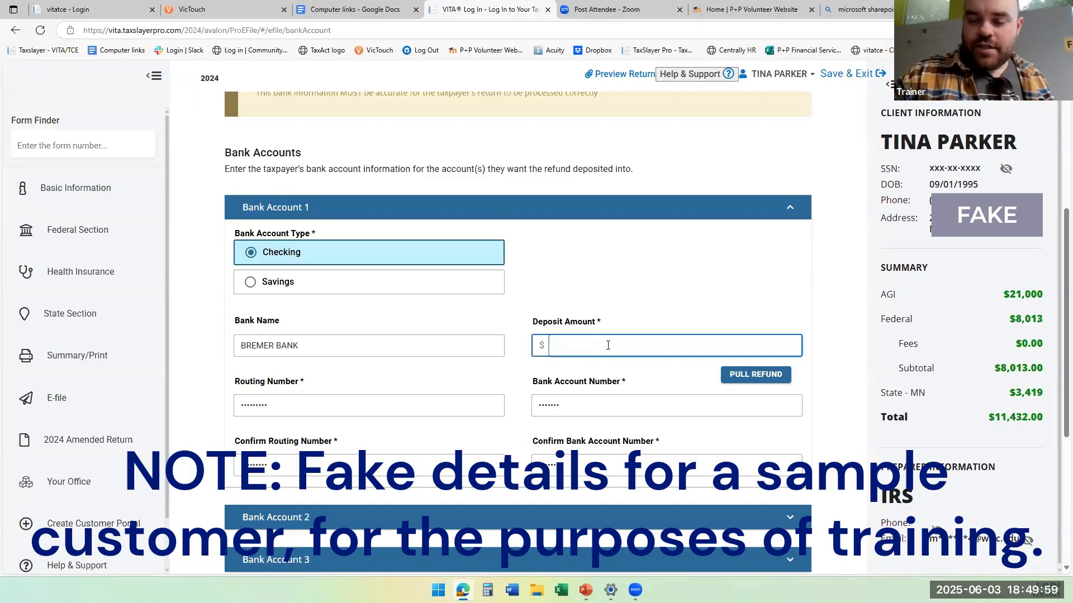
type("6513")
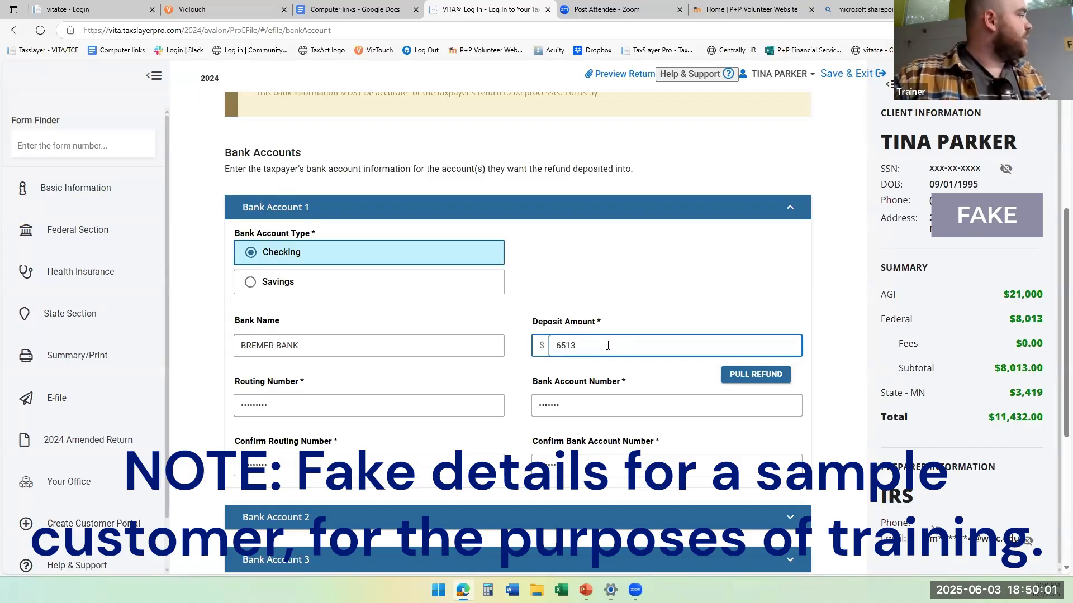
scroll(608, 345, "down", 1)
left_click(528, 340)
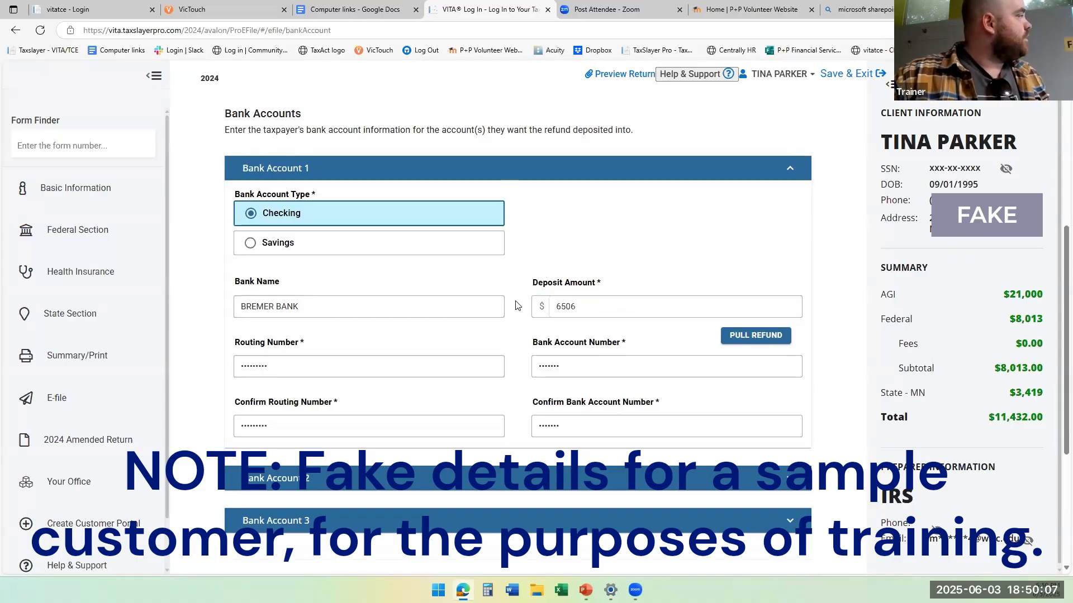
left_click(591, 309)
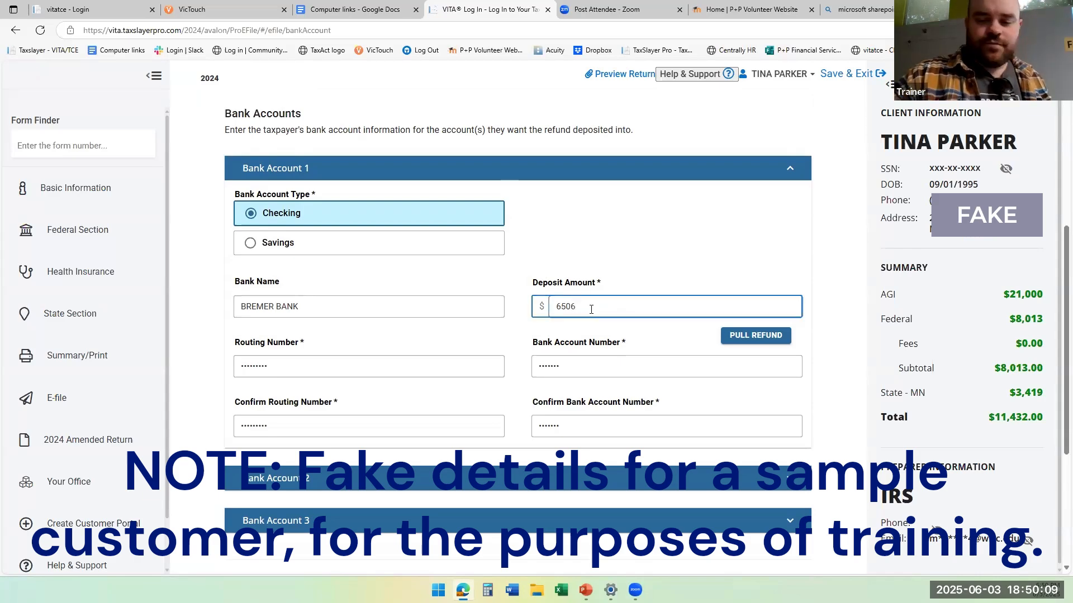
key("BackSpace")
key("BackSpace")
key("BackSpace")
type("513")
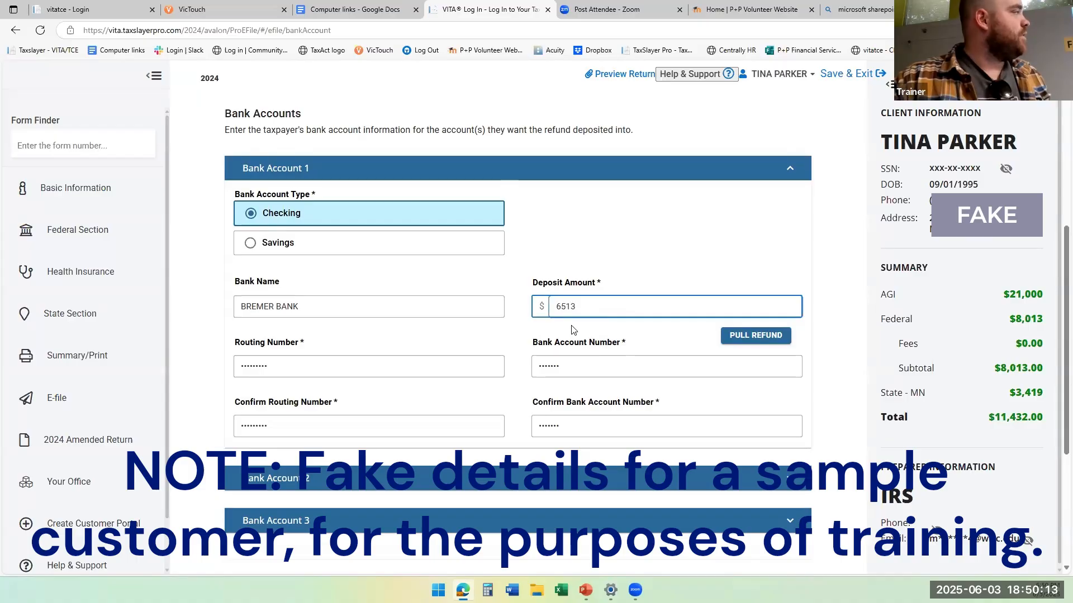
left_click(572, 329)
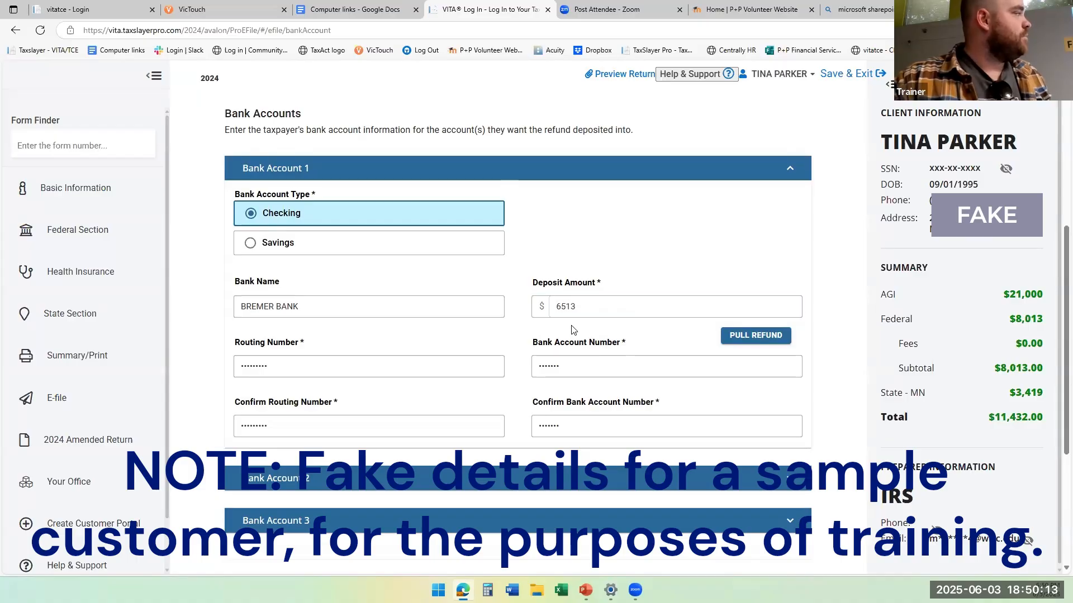
Expand Bank Account 2, set its type to Savings and enter BREMER BANK as the bank name.
right_click(461, 488)
left_click(433, 490)
left_click(433, 490)
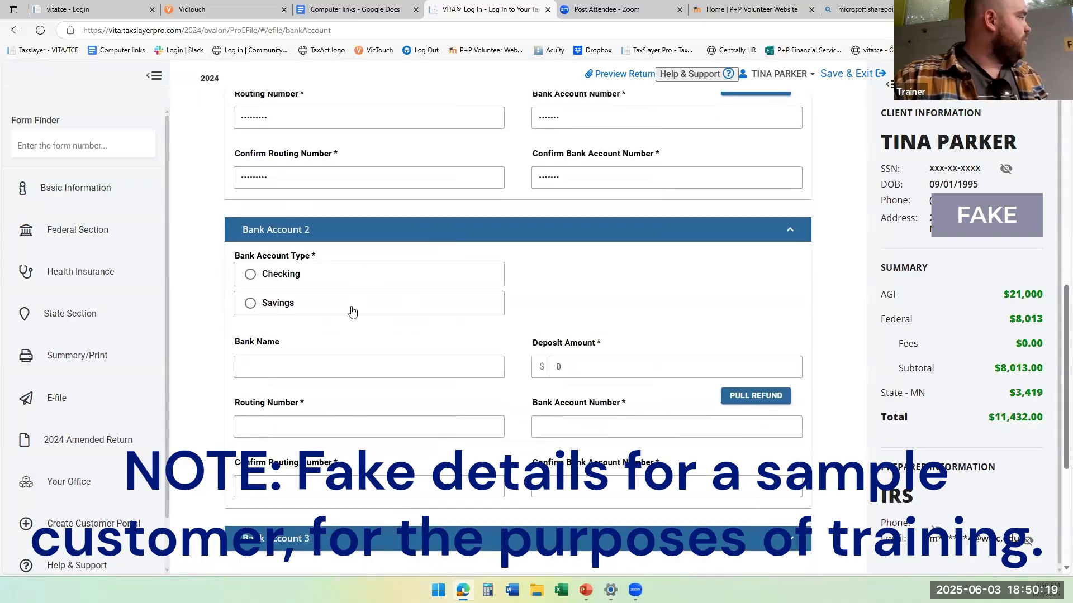
left_click(352, 311)
left_click(327, 369)
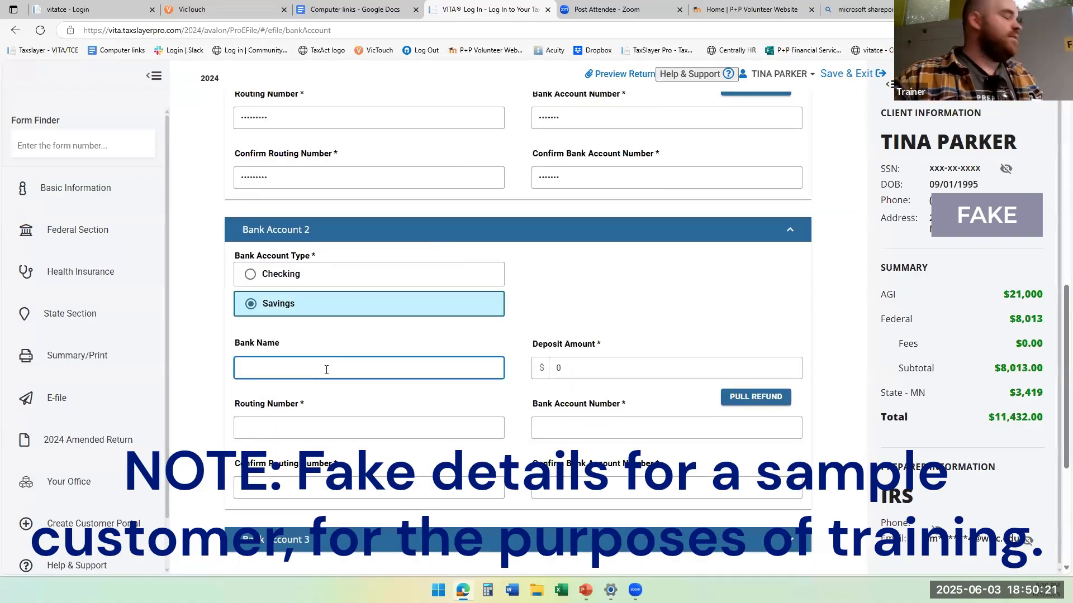
type("BREMER BANK")
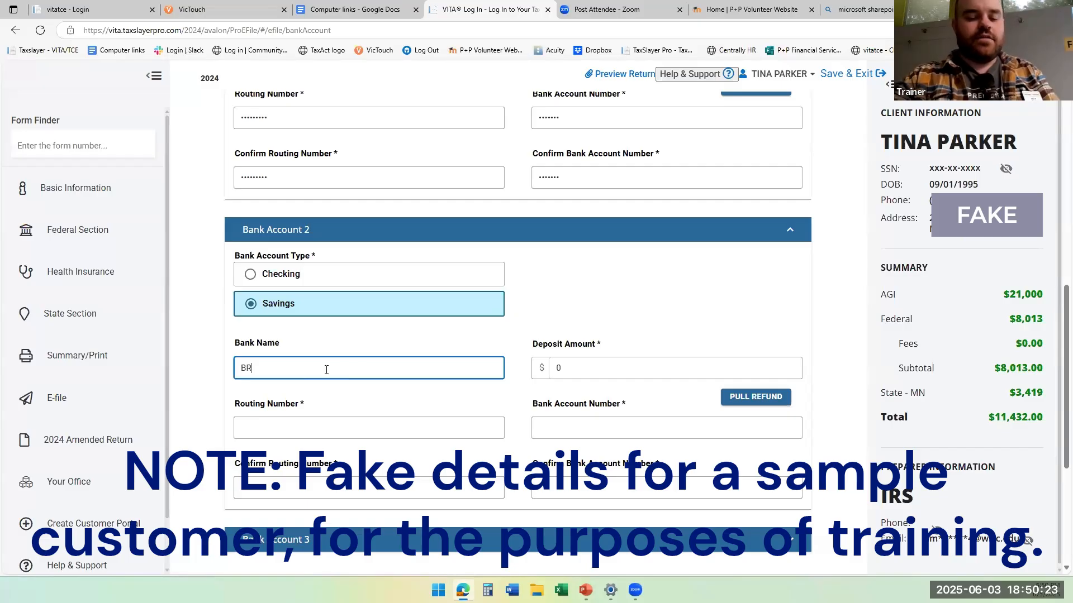
key("Tab")
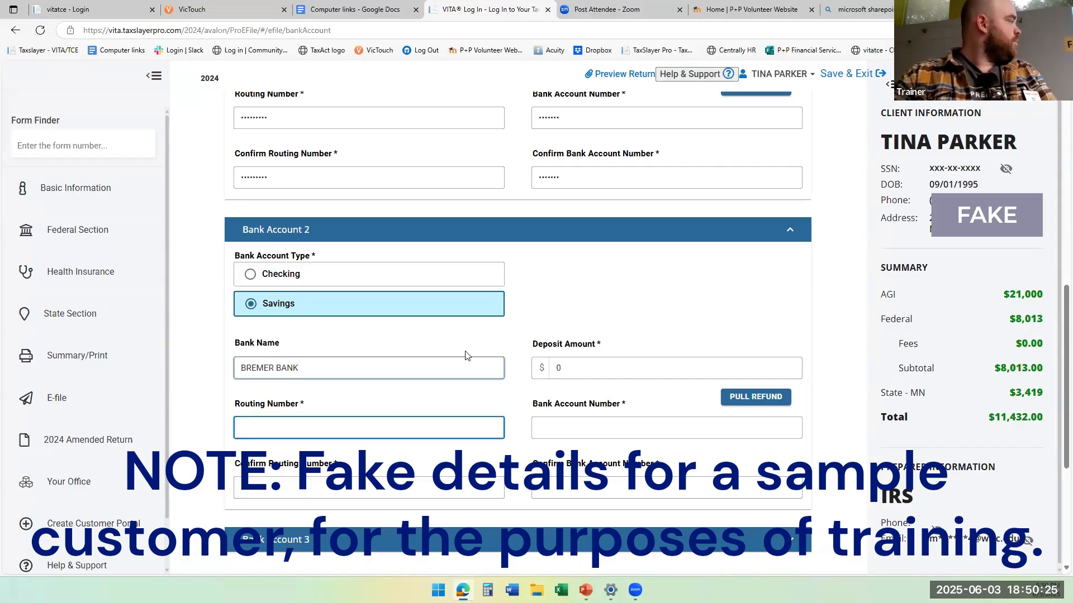
Set the Deposit Amount for Bank Account 2 to 1500.
left_click(604, 374)
type("1500")
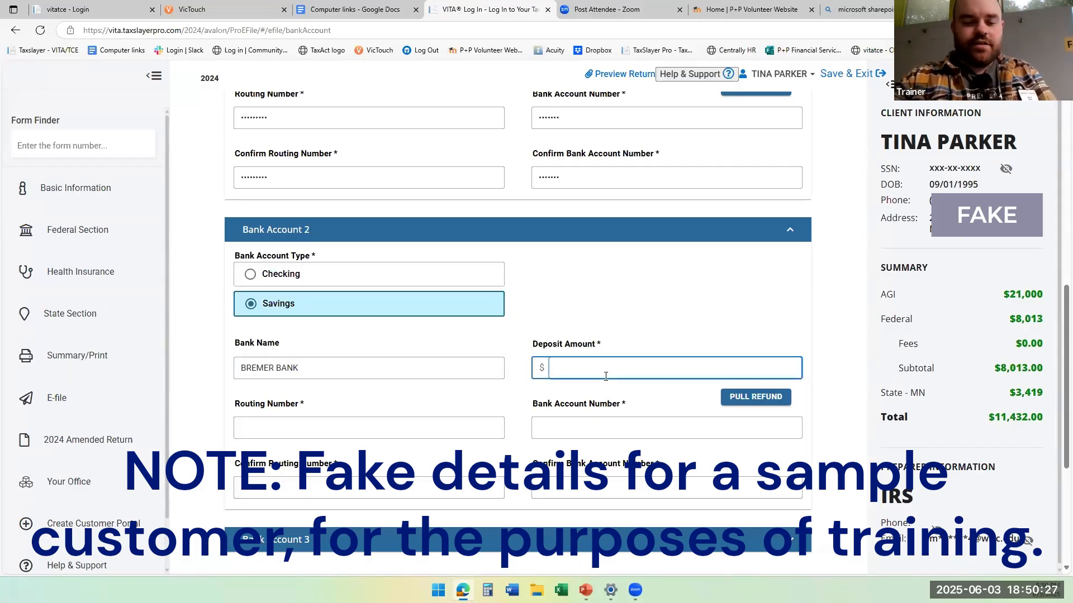
key("Tab")
left_click(545, 427)
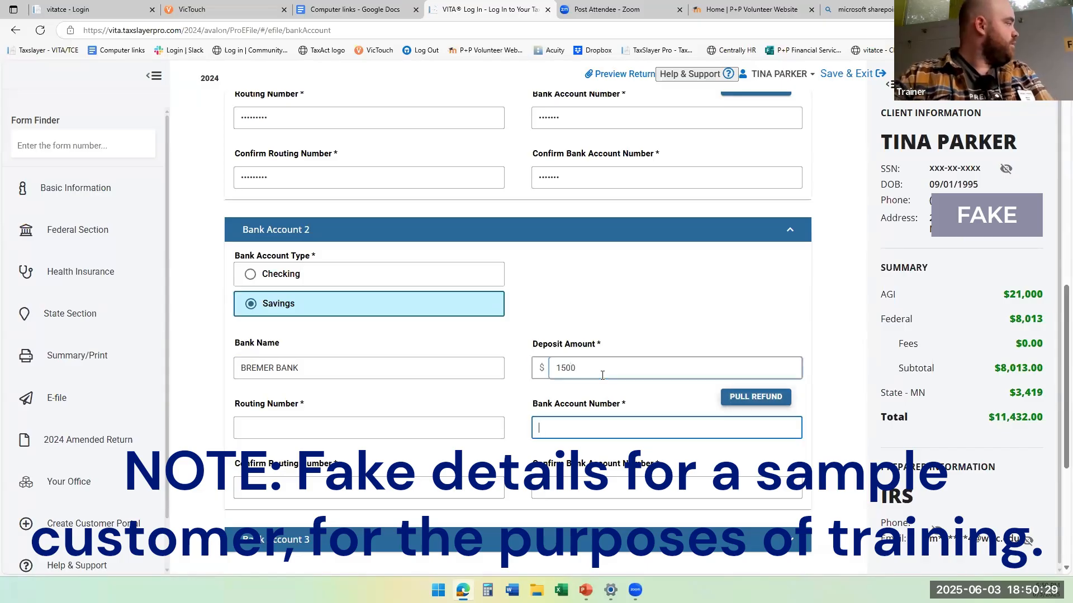
Enter the bank's routing number for Bank Account 2 and repeat it in the confirmation field.
left_click(489, 426)
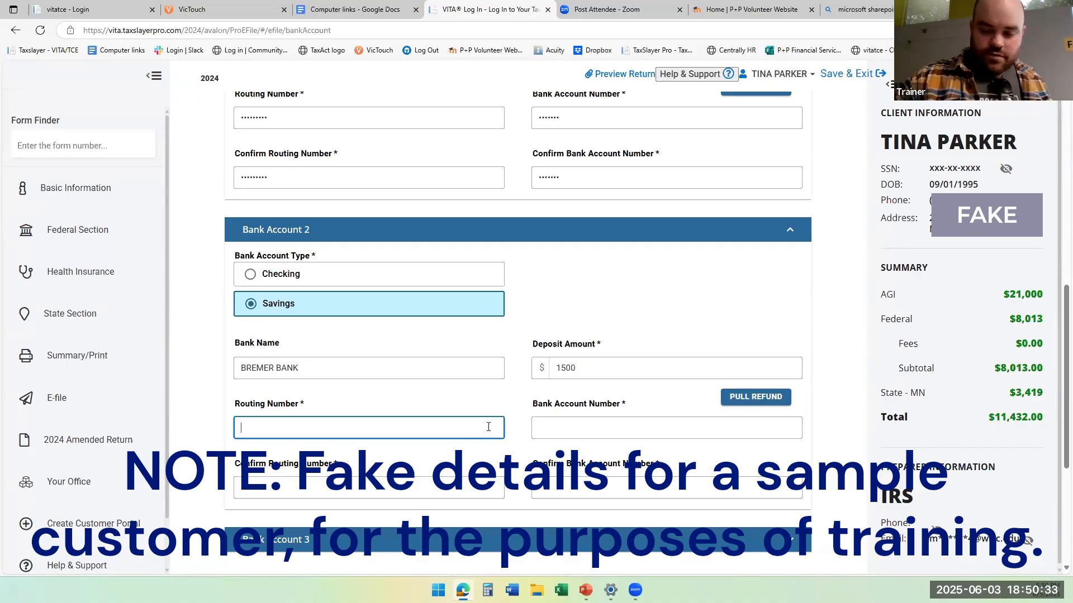
type("09601")
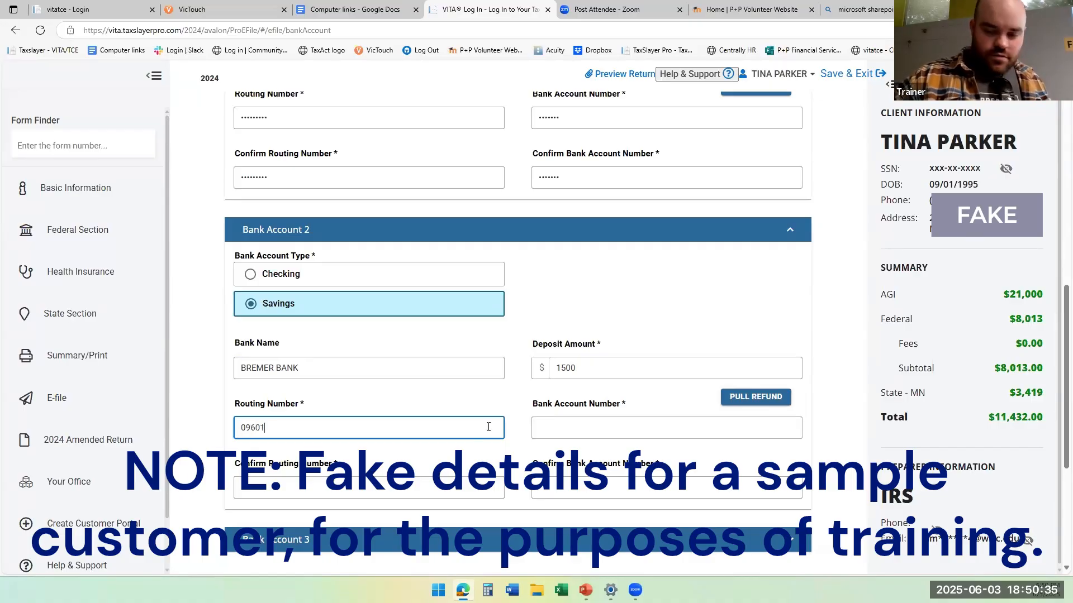
type("0415")
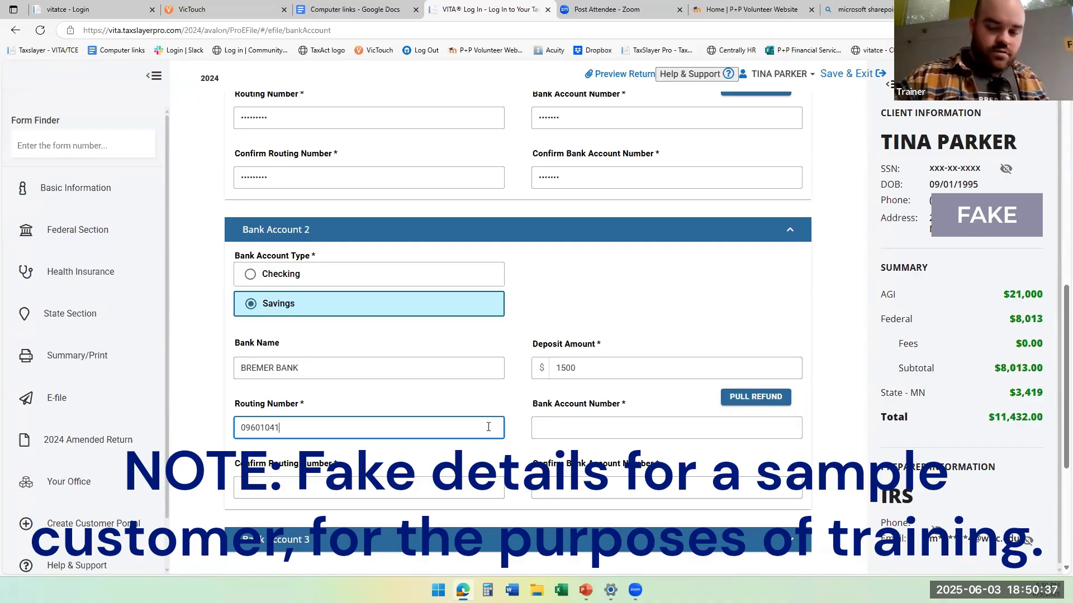
left_click(436, 496)
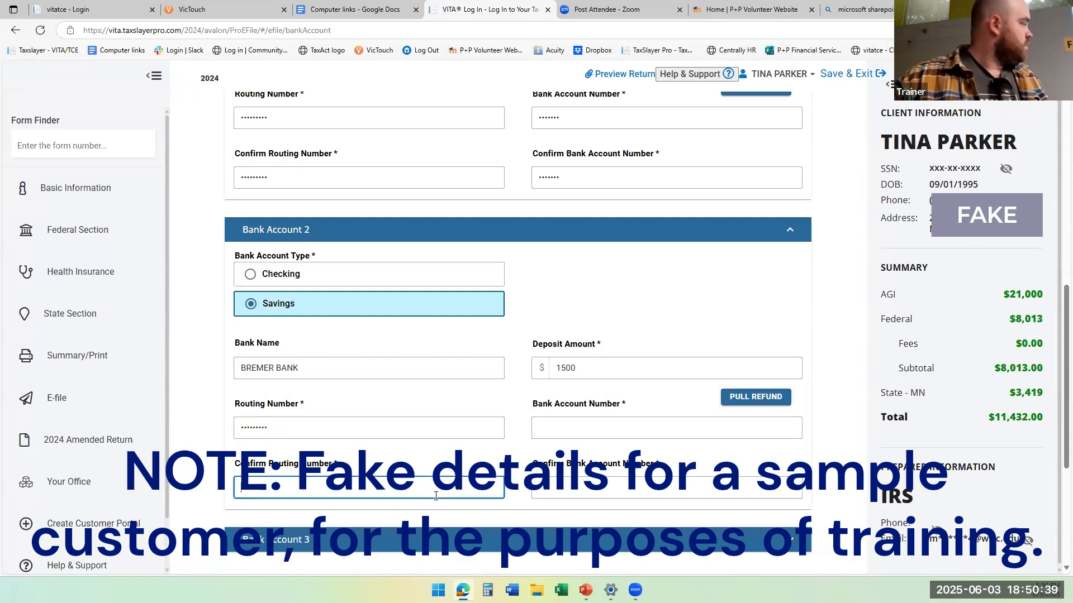
type("096010415")
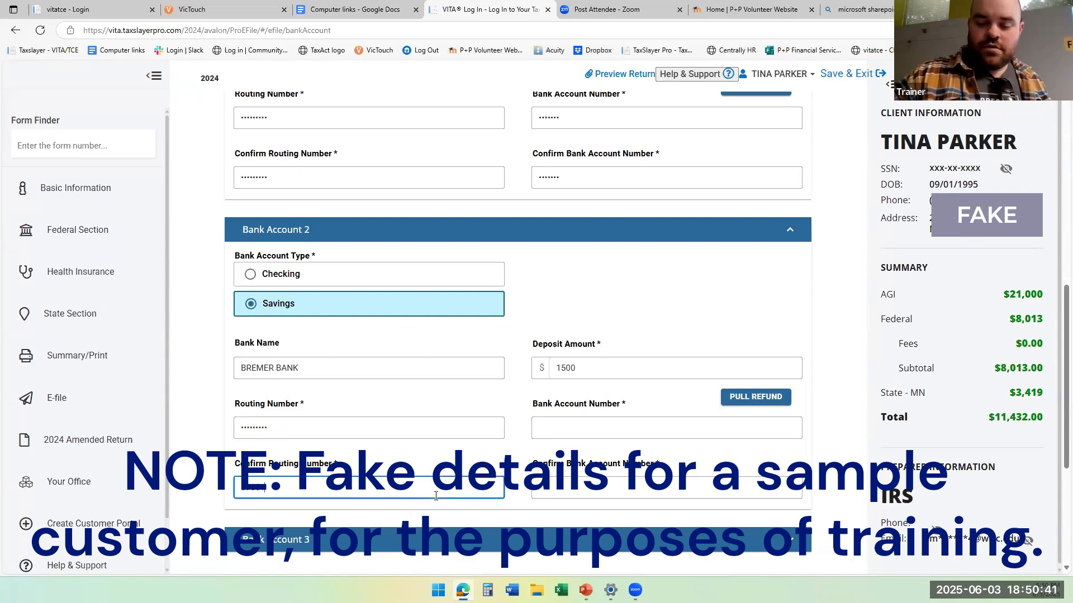
Enter the taxpayer's savings account number for Bank Account 2 and repeat it in the confirmation field.
left_click(572, 420)
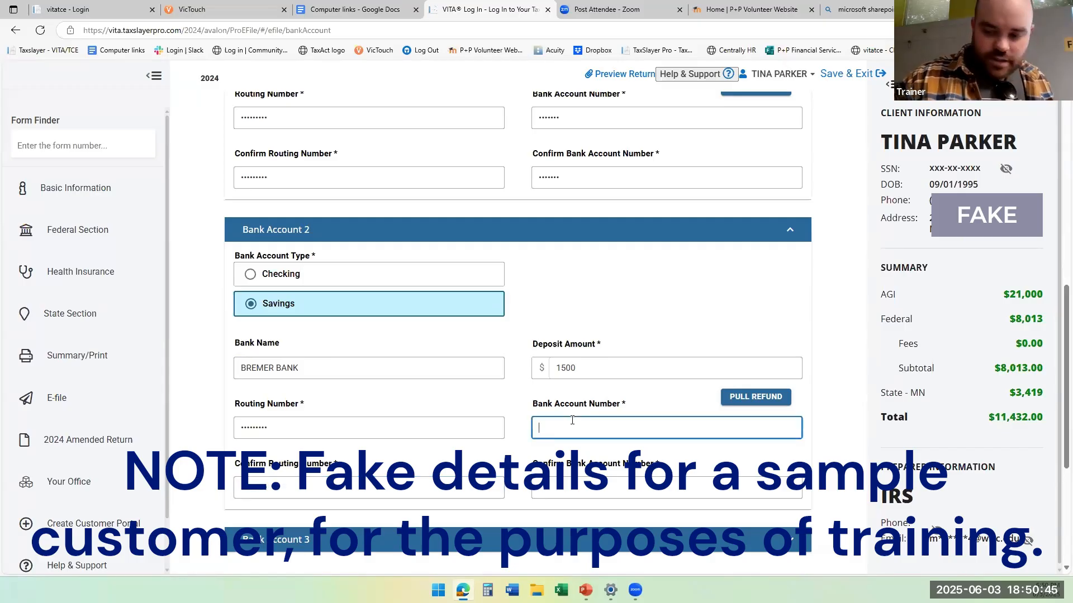
type("6995404")
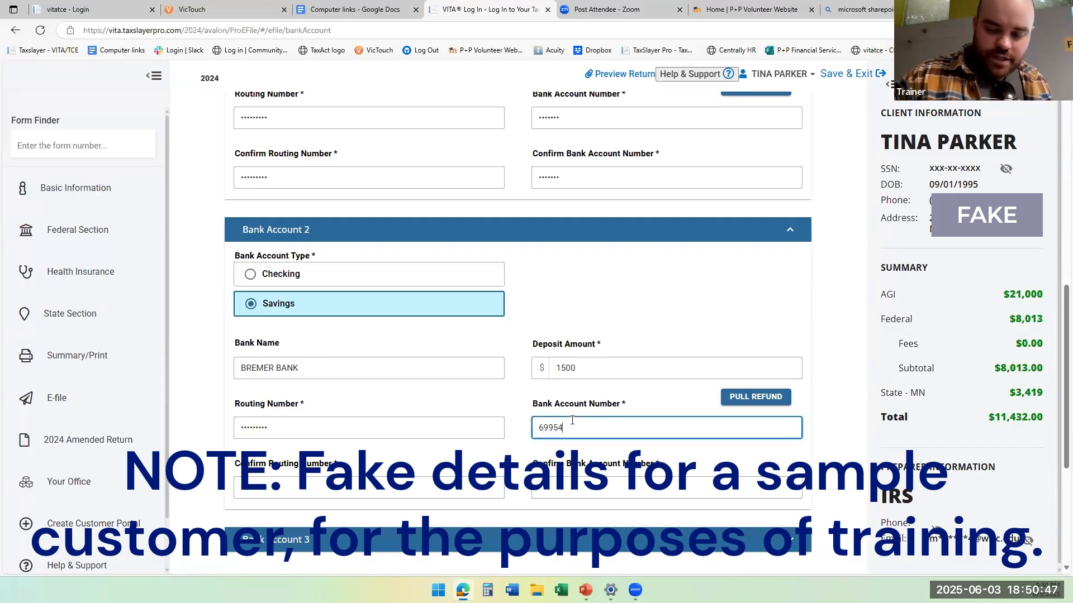
left_click(560, 495)
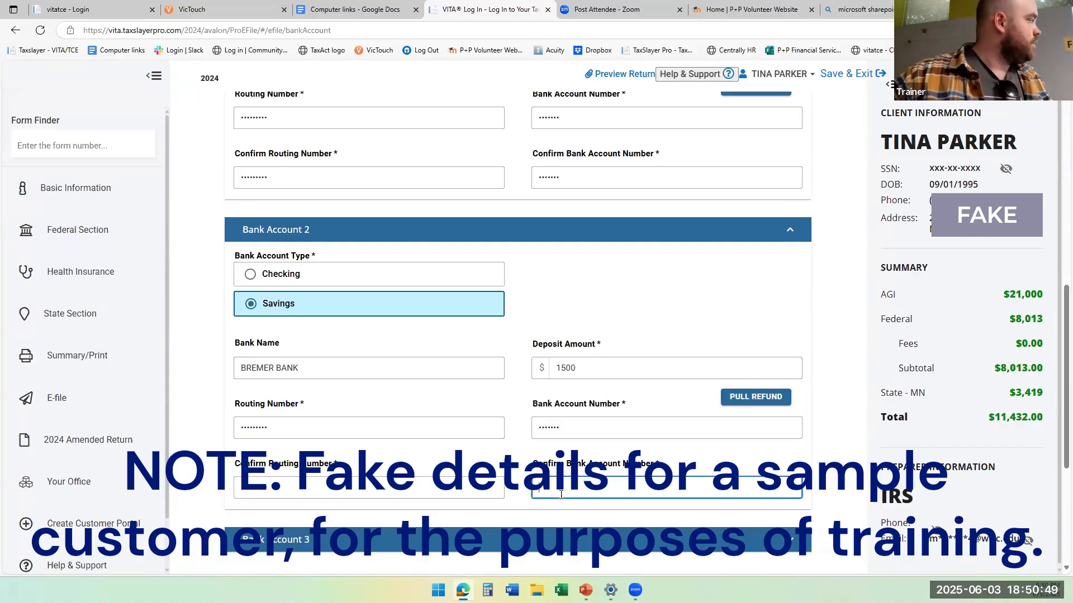
type("6995404")
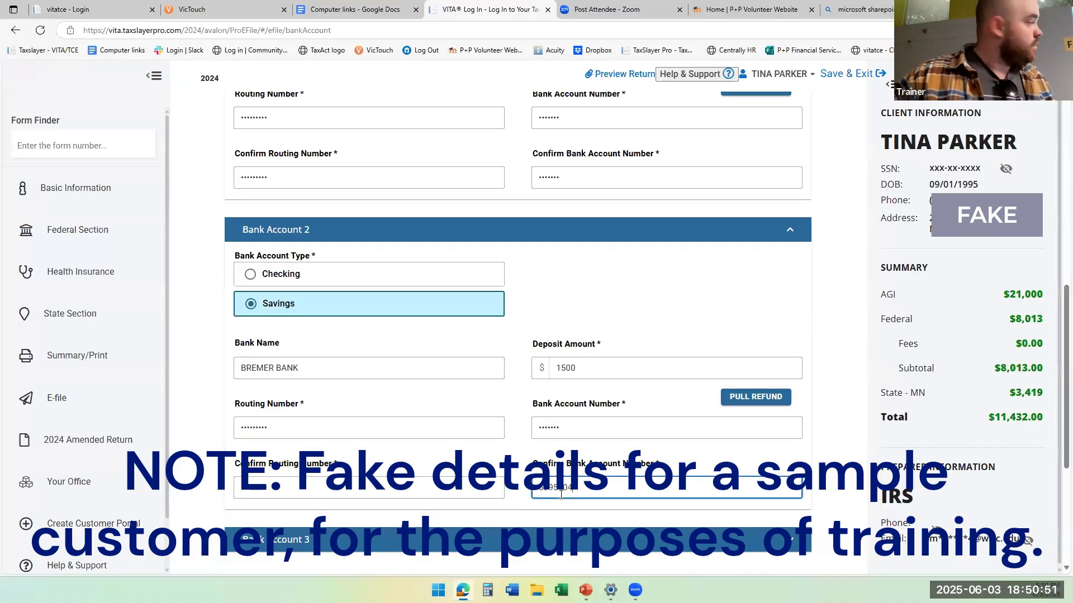
Review both bank accounts, leave the paper check allocation at 0, and continue to the State ID License page.
scroll(601, 397, "down", 5)
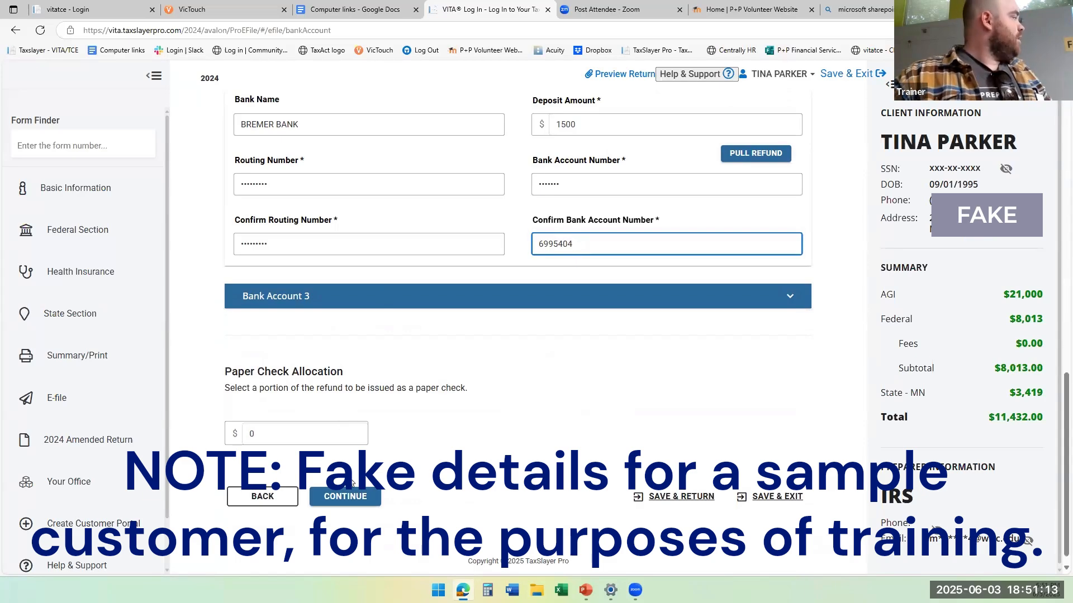
left_click(351, 498)
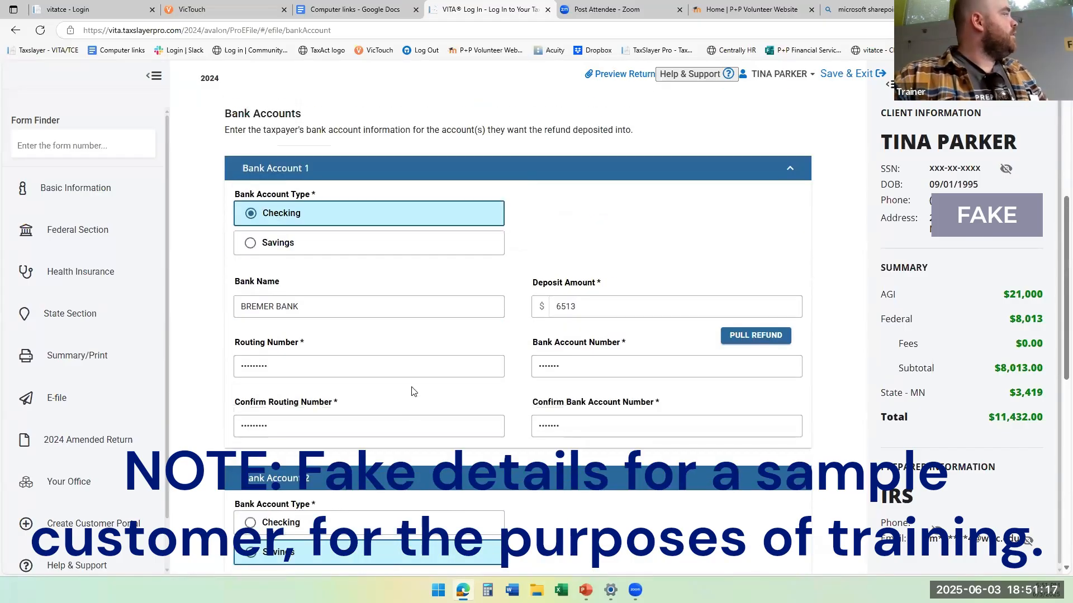
scroll(413, 386, "down", 1)
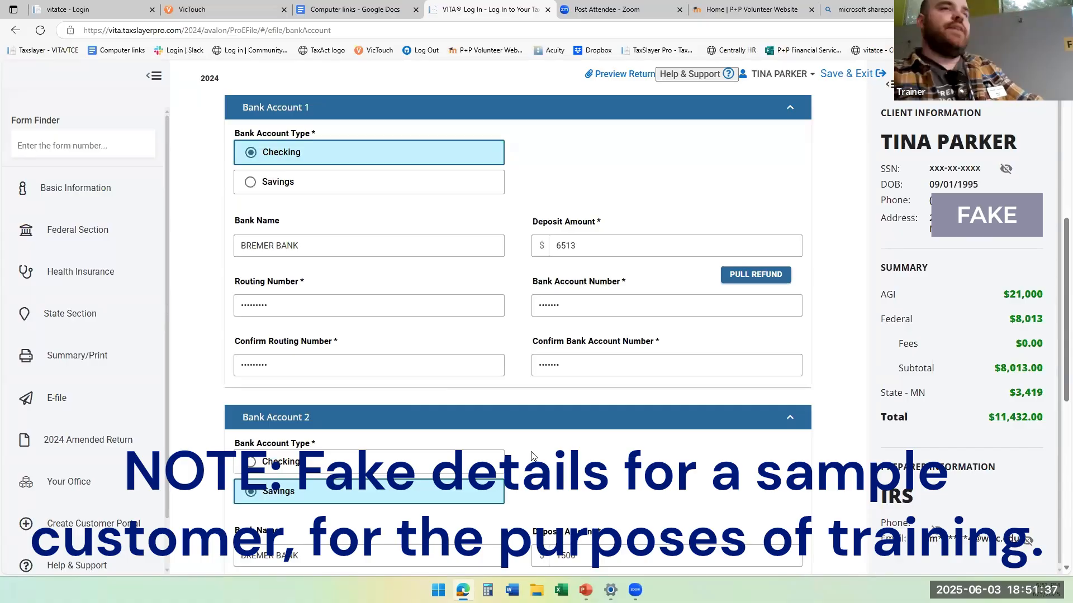
scroll(530, 455, "down", 8)
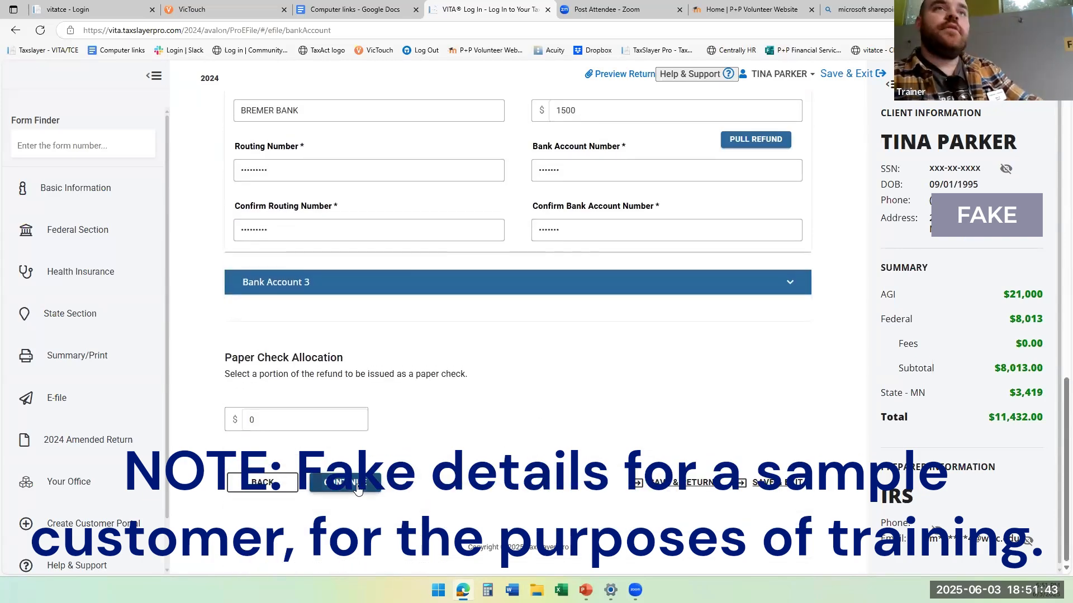
scroll(405, 359, "up", 2)
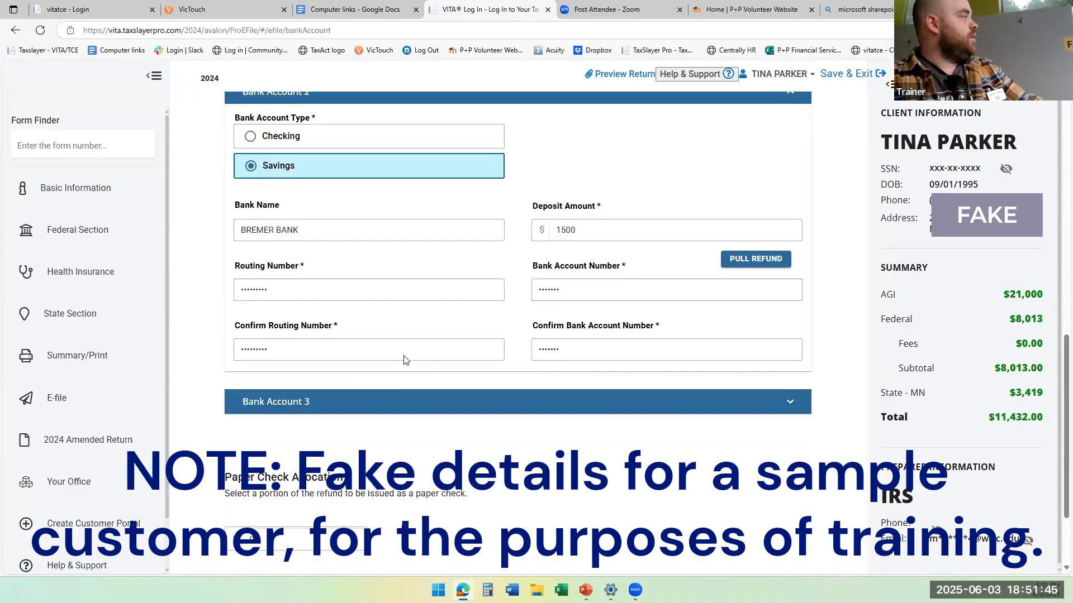
scroll(406, 359, "up", 1)
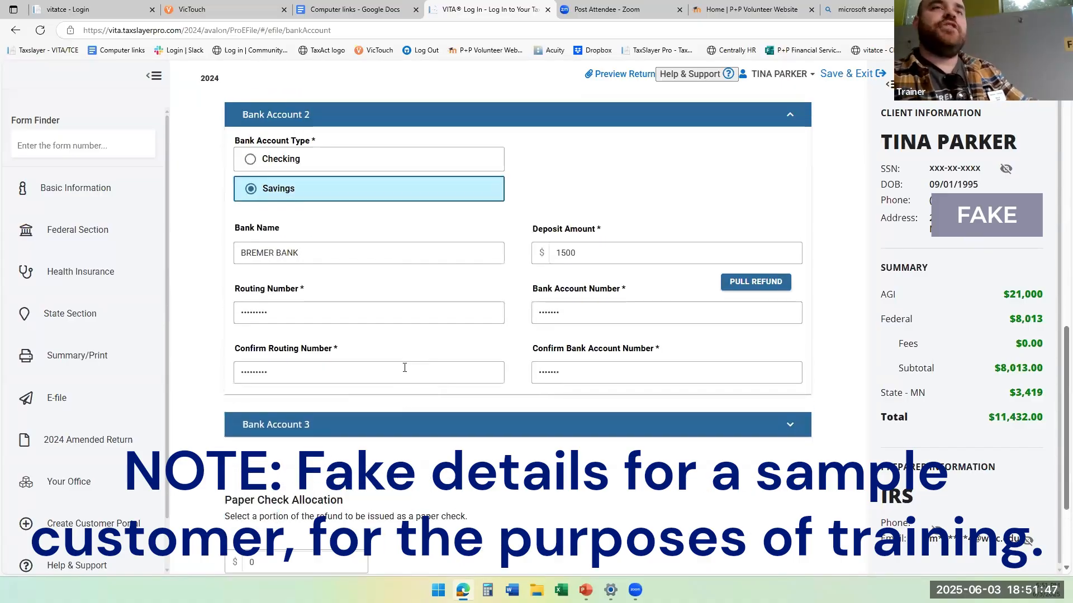
scroll(419, 397, "down", 2)
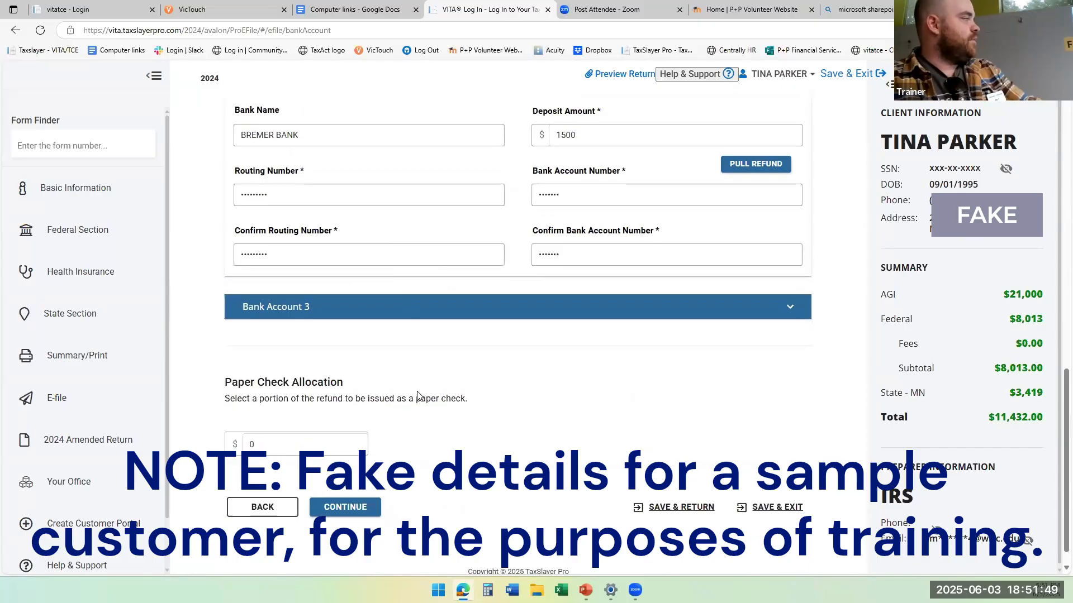
scroll(420, 412, "up", 10)
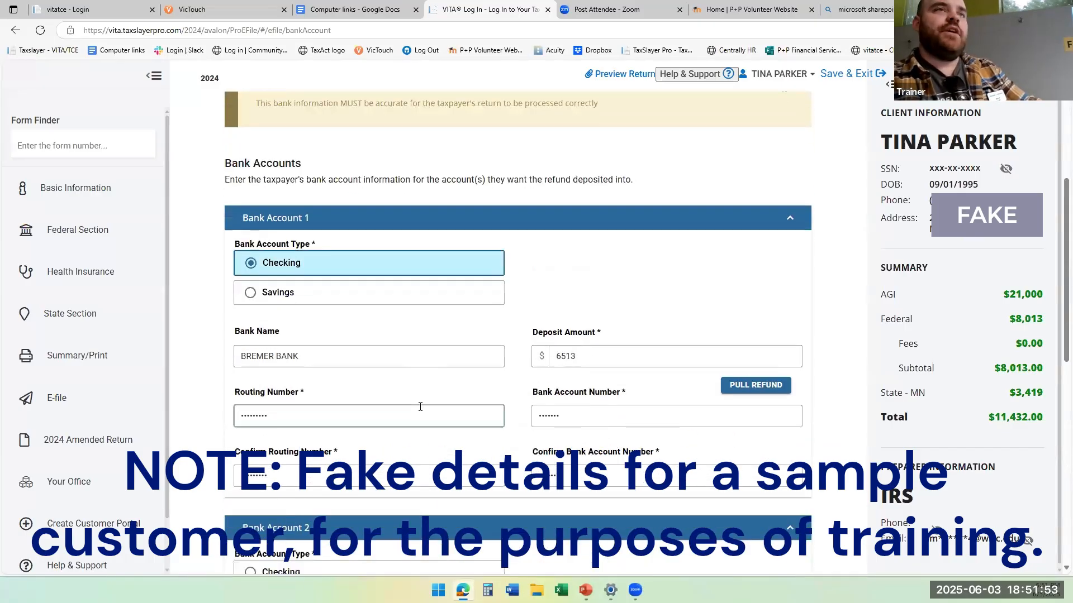
scroll(420, 412, "down", 10)
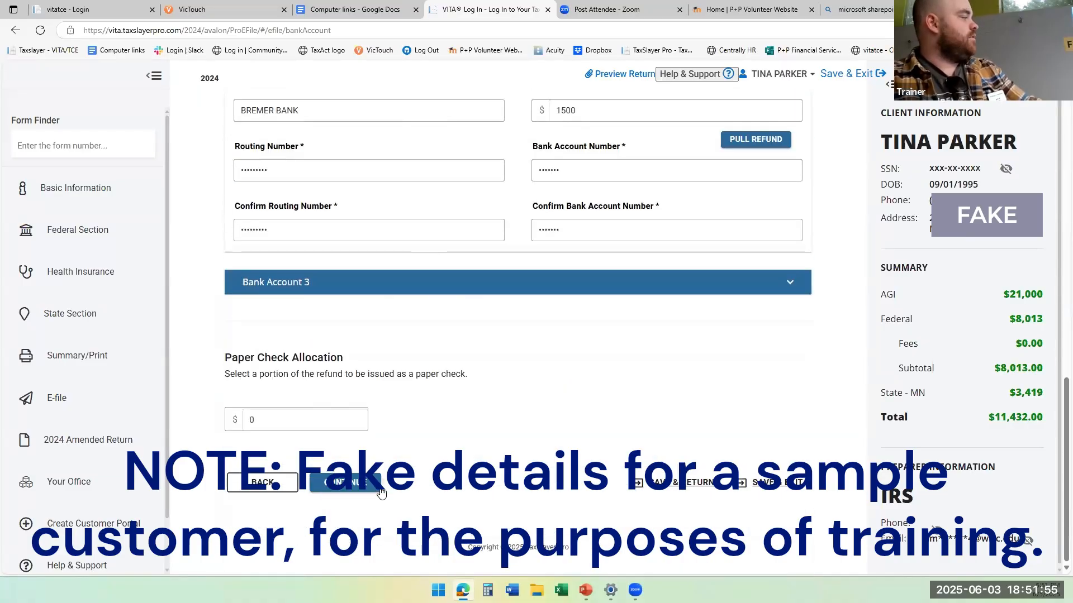
left_click(376, 490)
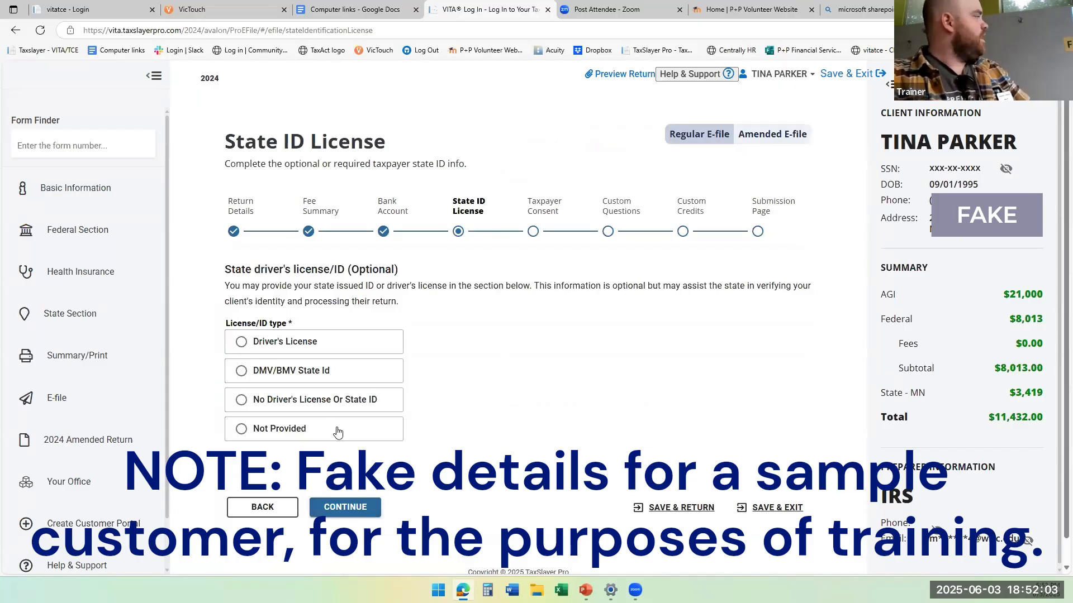
Look over the Taxpayer Consent page without choosing a consent option, and return to the State ID License page.
left_click(361, 508)
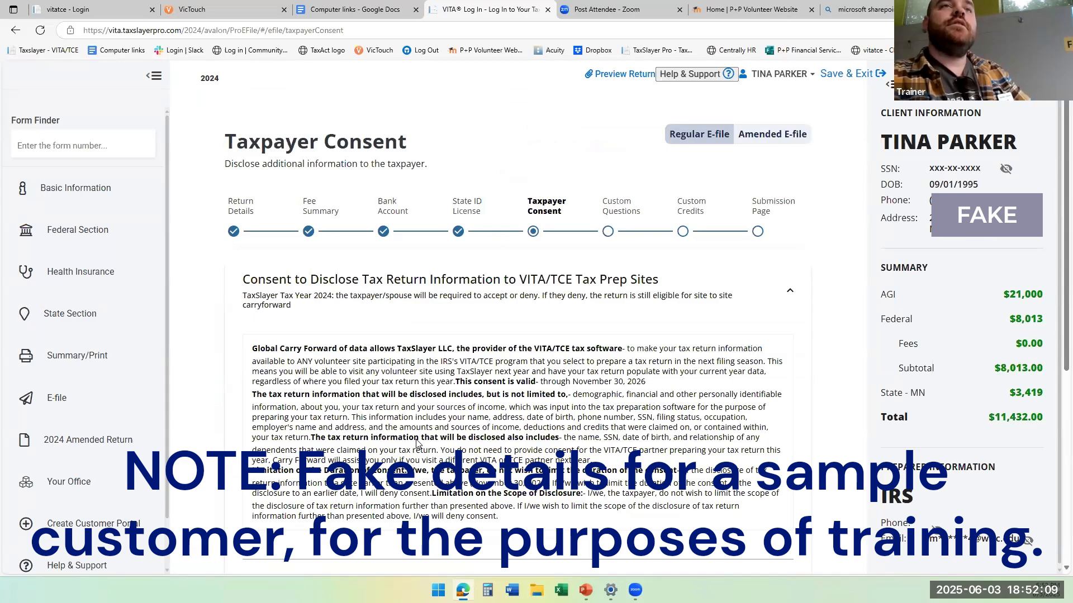
scroll(417, 443, "down", 6)
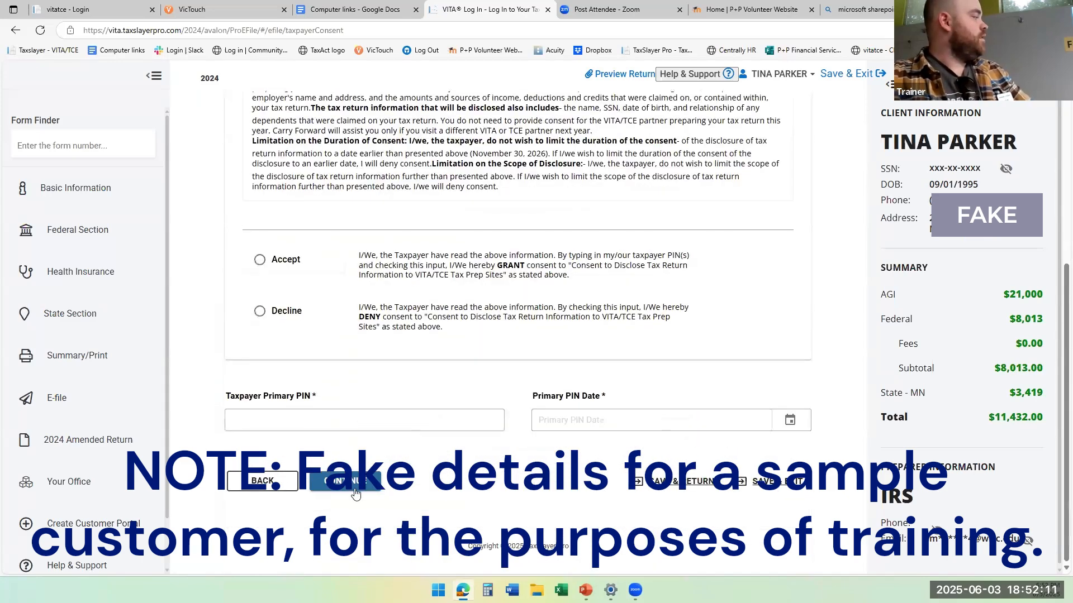
left_click(274, 487)
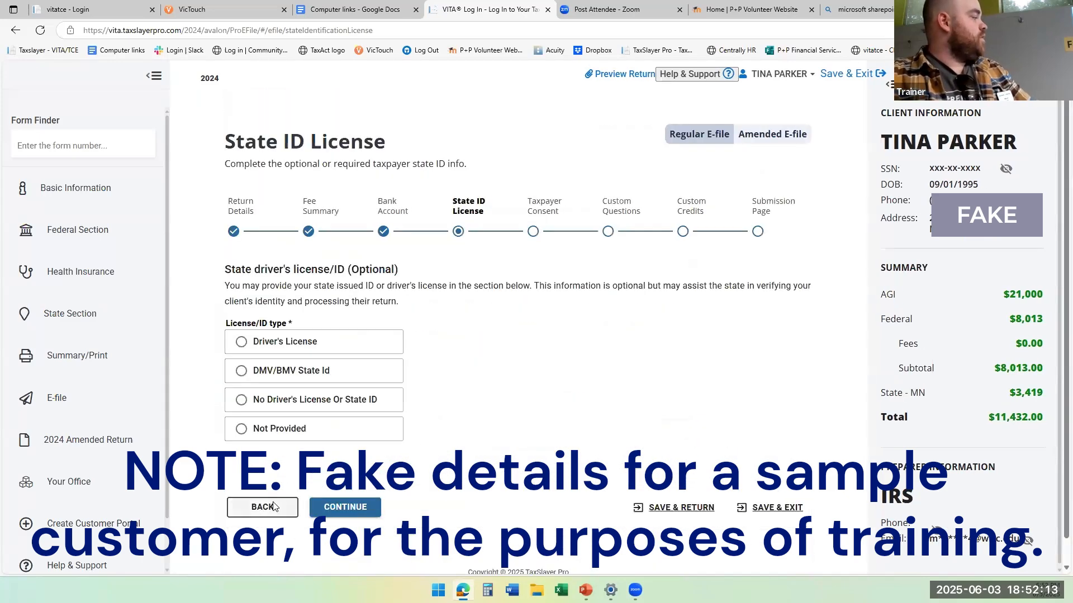
Return to the Bank Account page, review the deposit amounts for both accounts against the federal refund, and continue to State ID License.
left_click(274, 506)
scroll(357, 343, "down", 8)
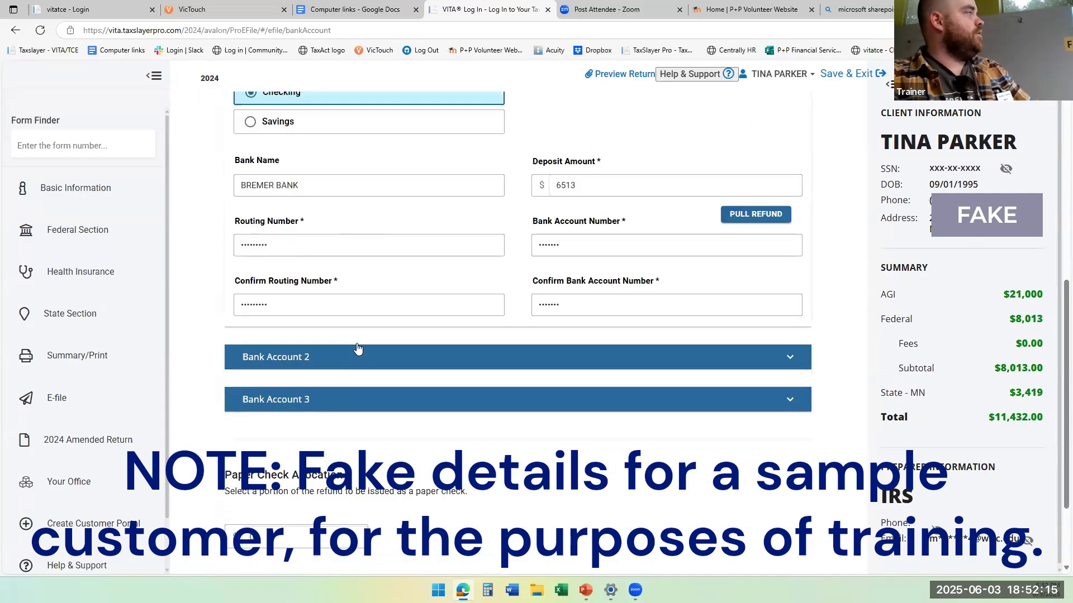
left_click(424, 354)
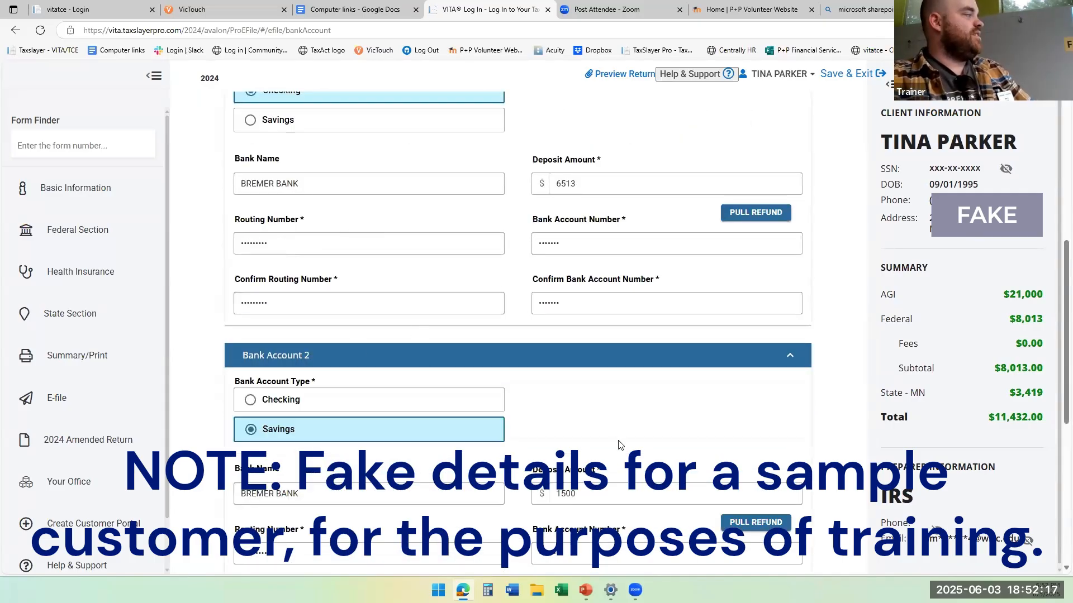
left_click(629, 502)
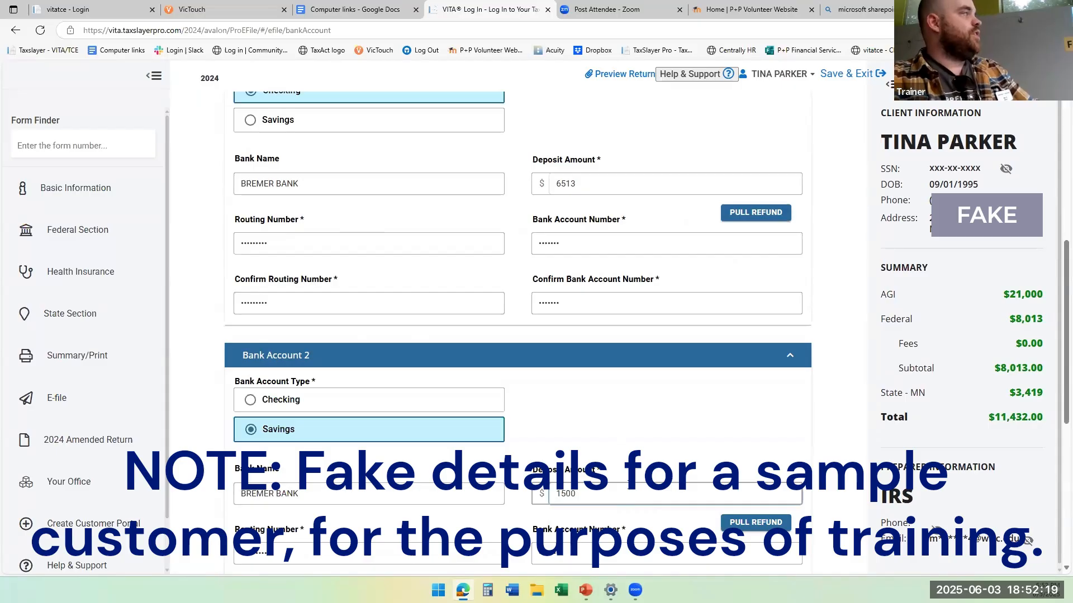
left_click(584, 185)
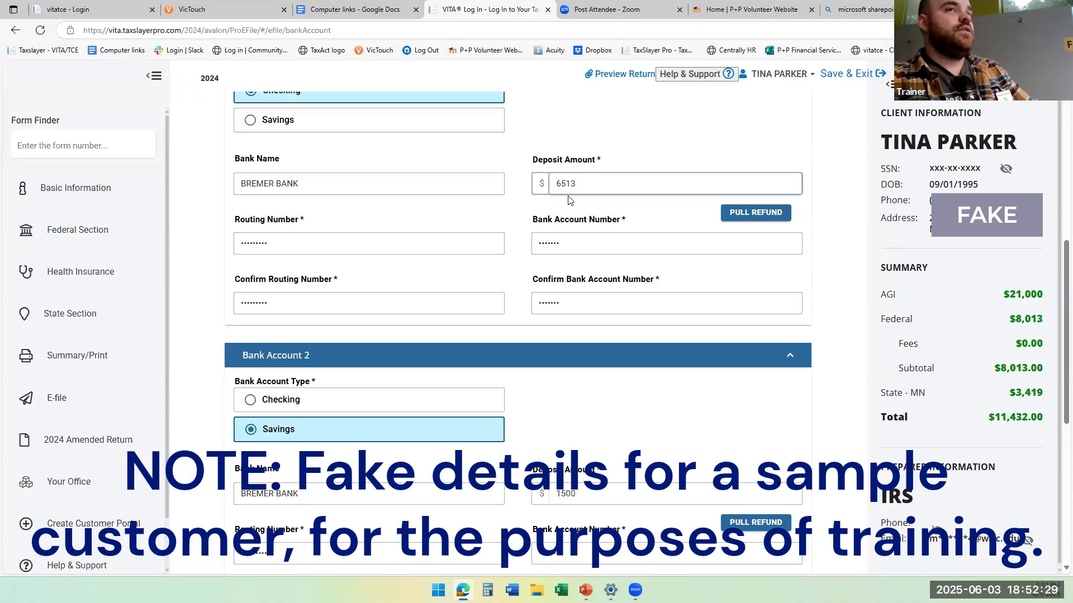
scroll(592, 308, "down", 4)
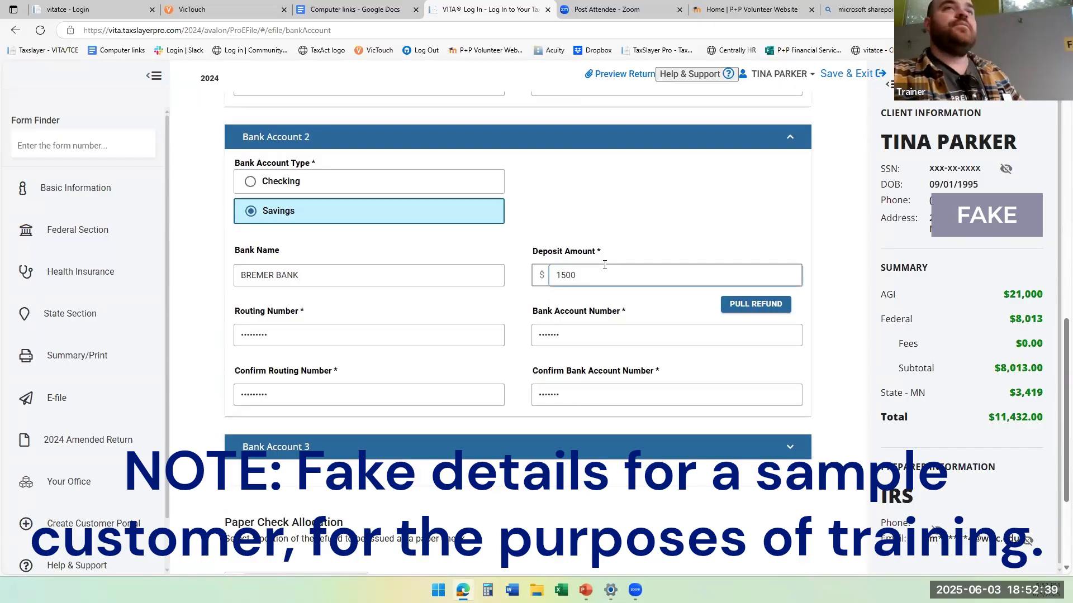
scroll(605, 264, "up", 1)
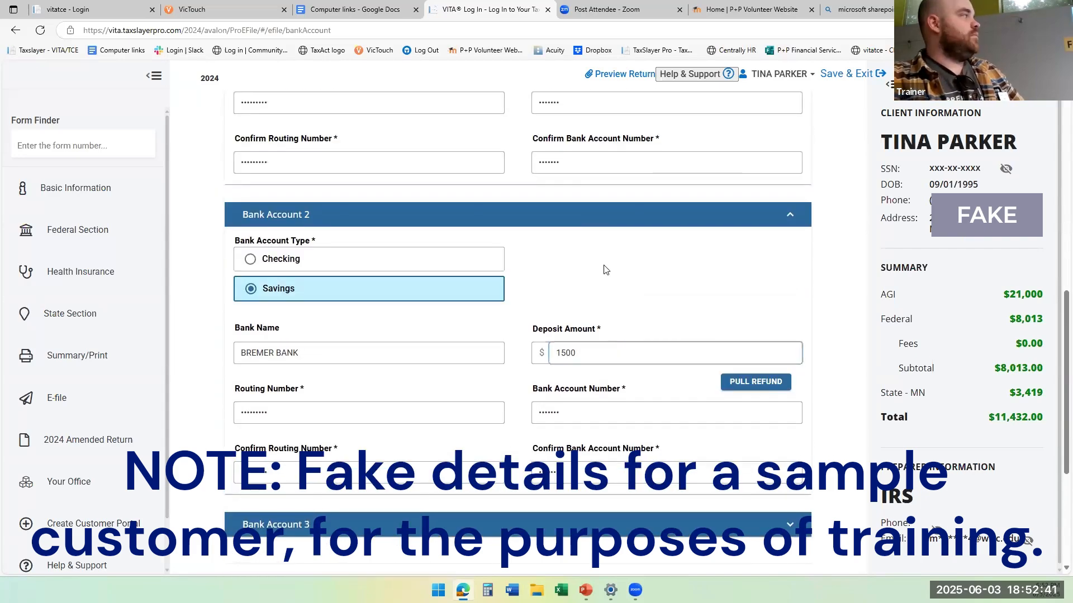
left_click(604, 282)
scroll(604, 282, "up", 1)
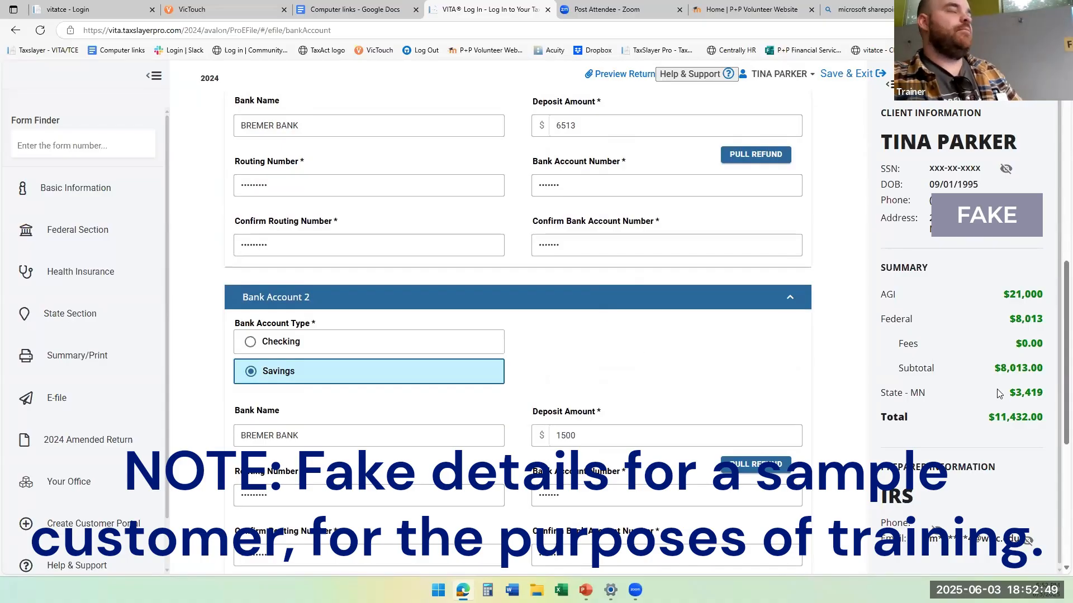
scroll(999, 394, "down", 1)
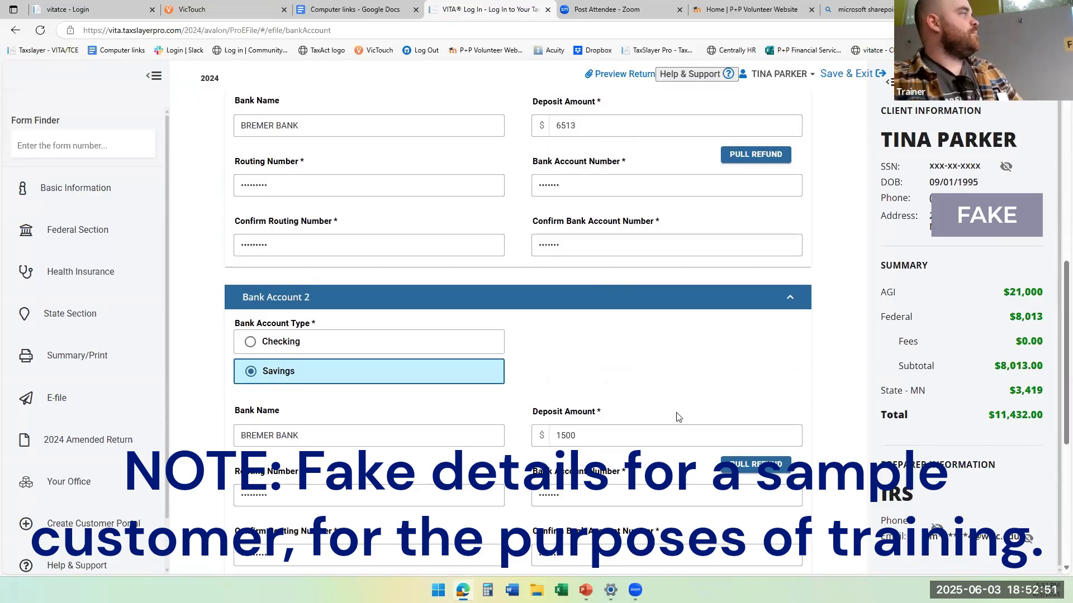
scroll(667, 353, "up", 5)
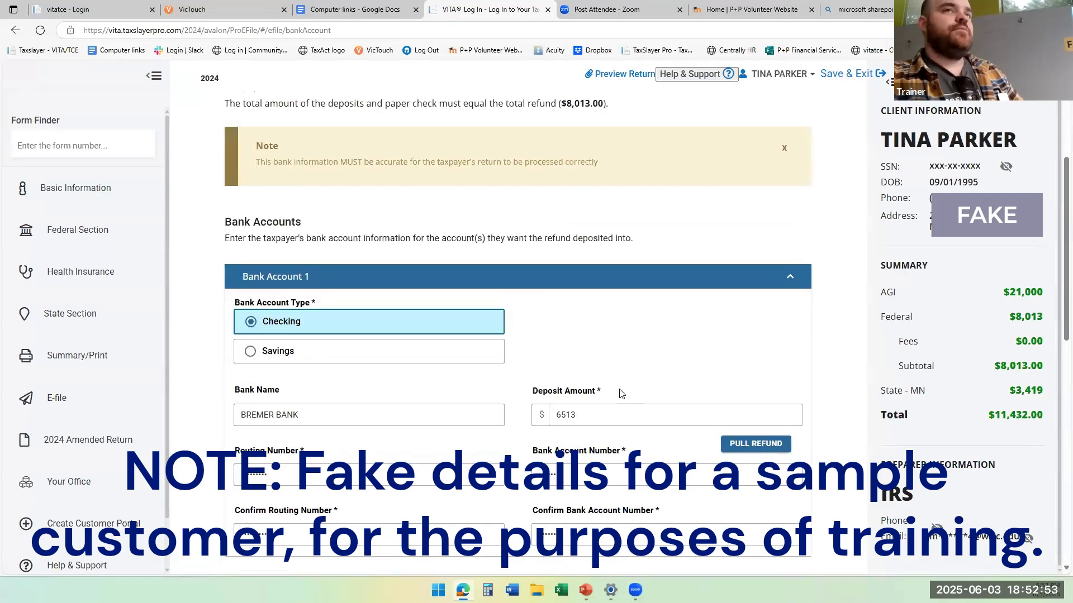
scroll(619, 394, "down", 10)
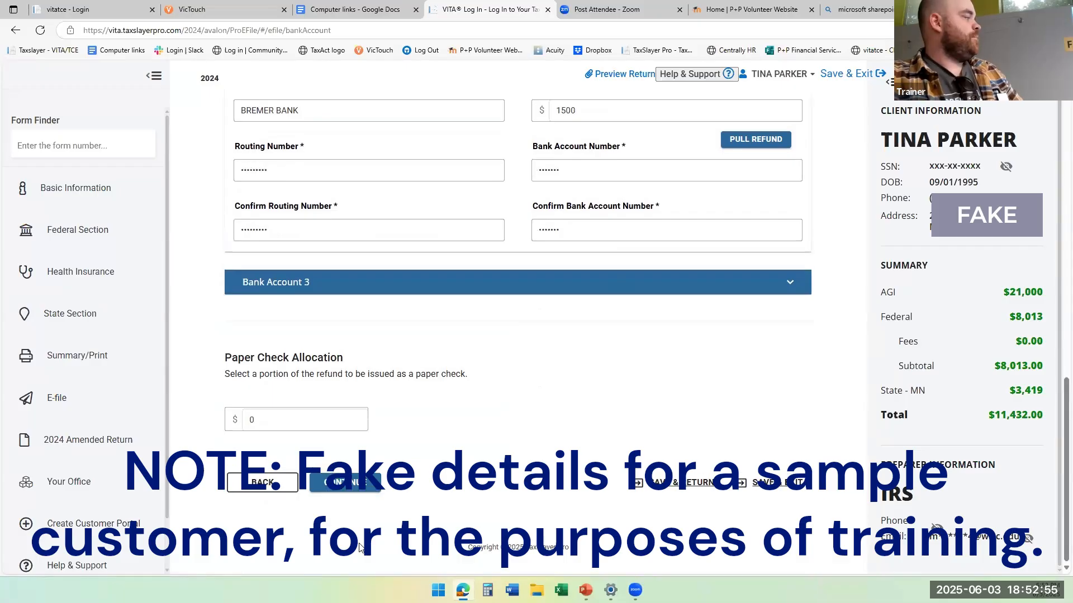
left_click(344, 492)
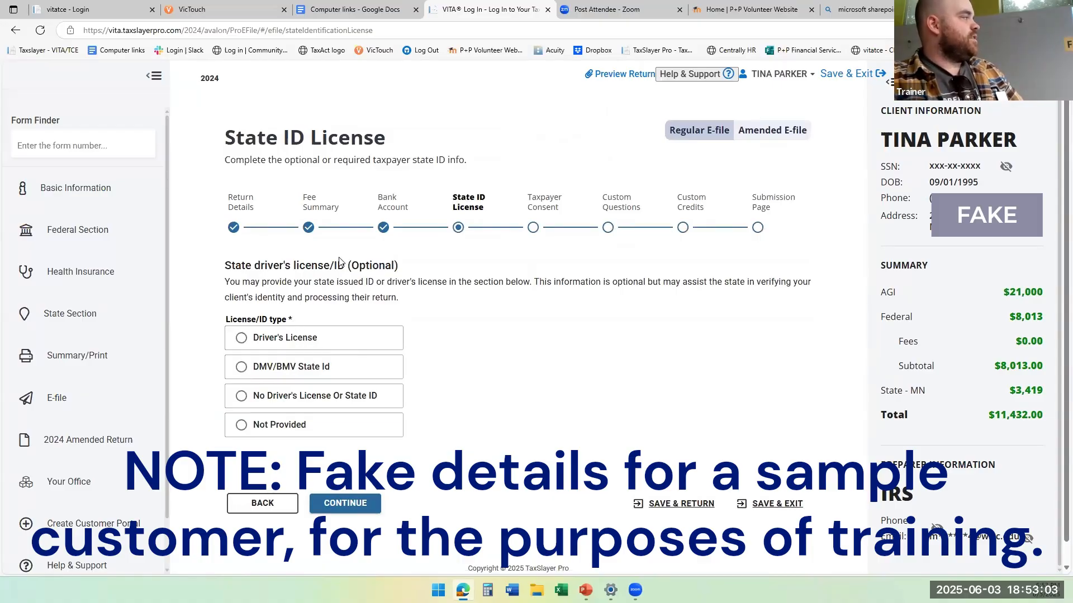
Continue past the State ID License and Taxpayer Consent pages without choosing an ID type or consent option, reaching Custom Questions.
left_click(352, 508)
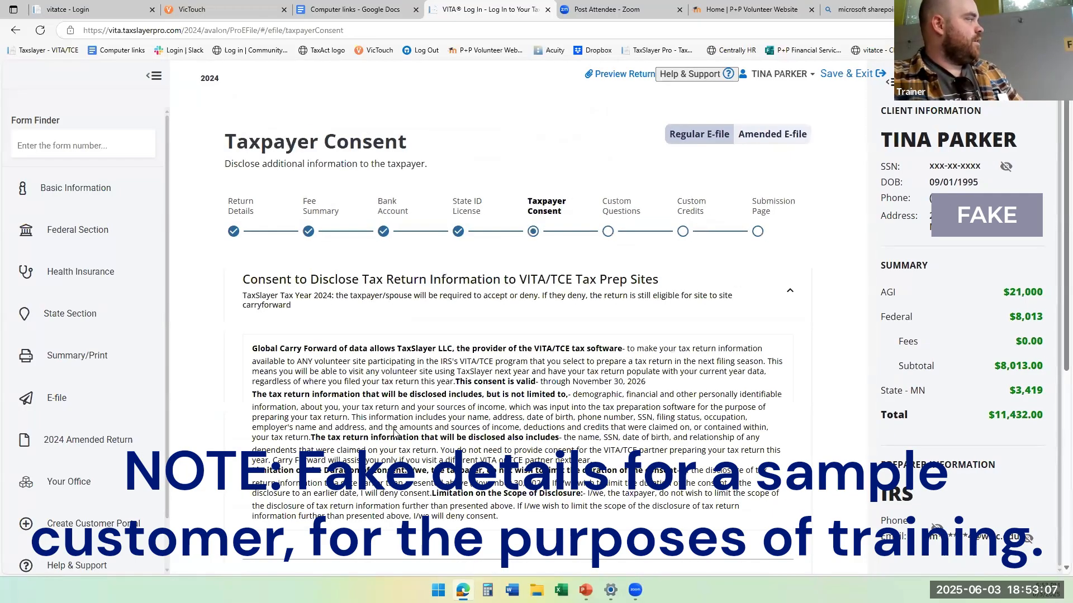
scroll(393, 435, "down", 5)
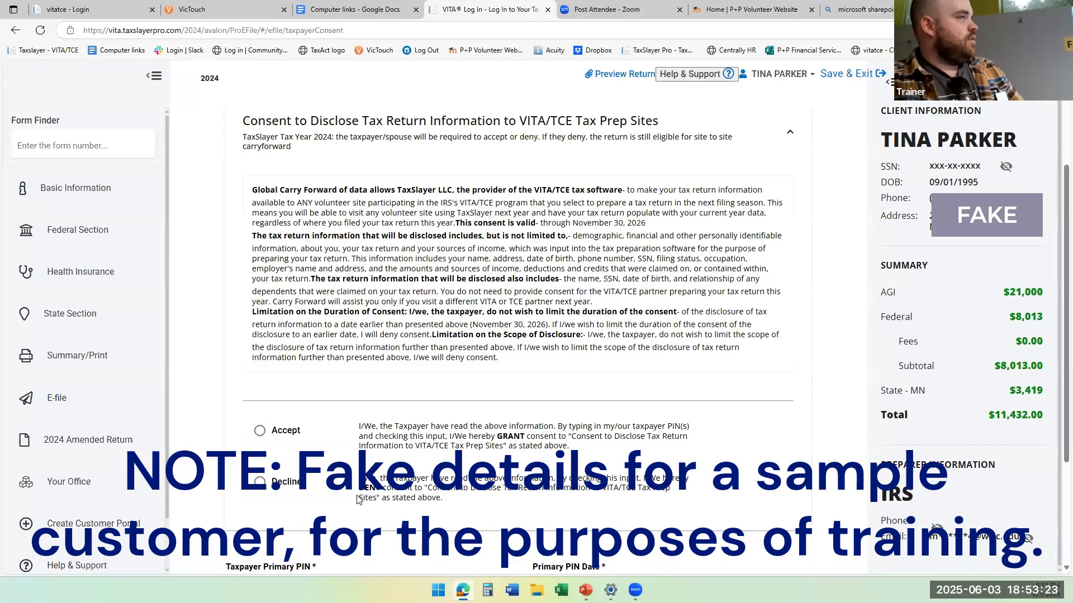
scroll(358, 498, "down", 3)
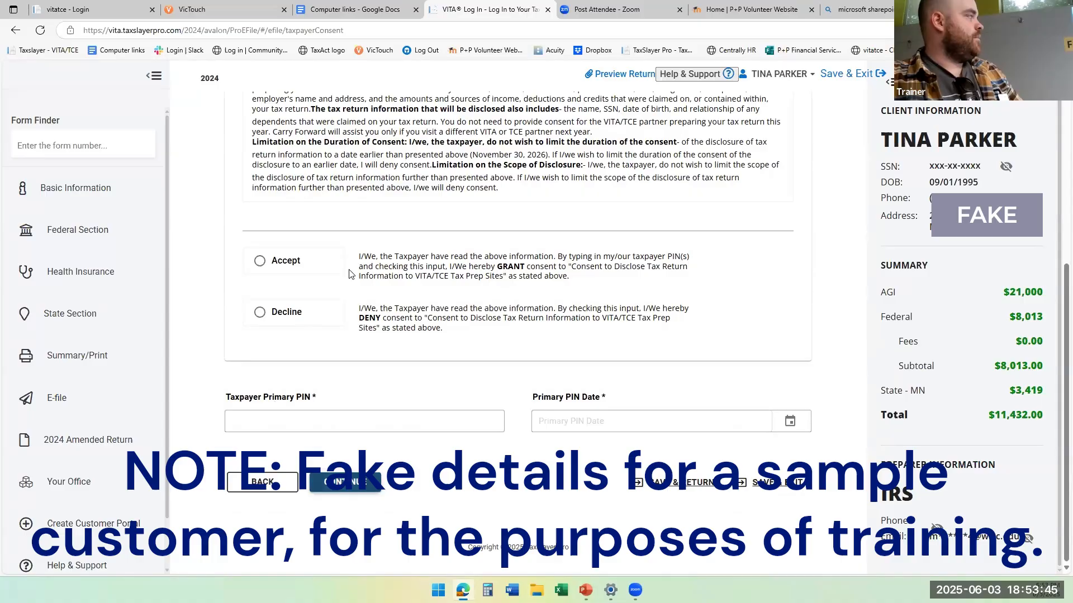
scroll(350, 274, "down", 2)
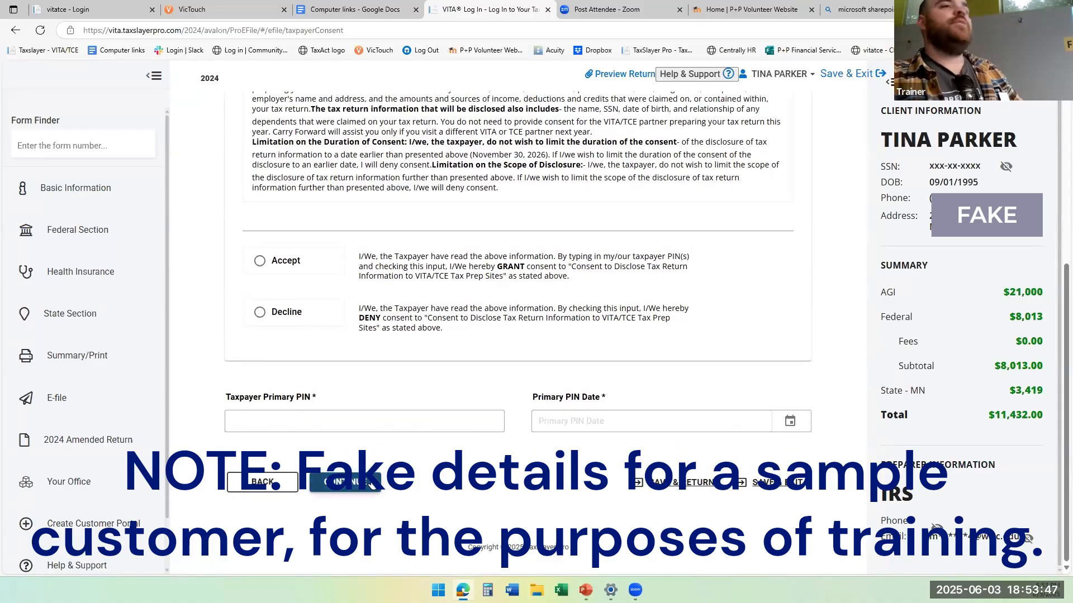
left_click(371, 483)
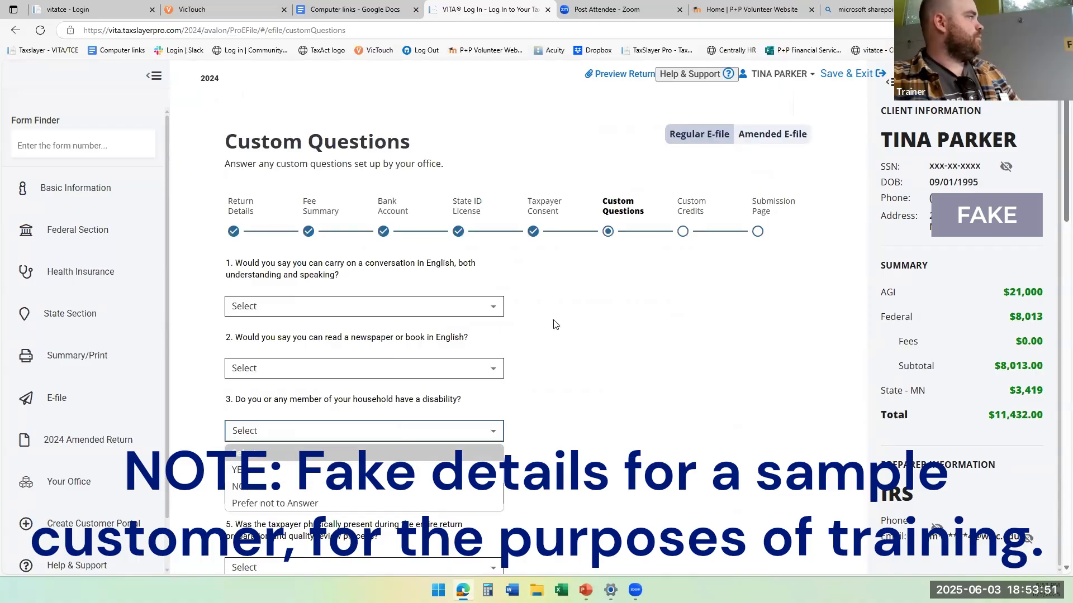
Look over the Custom Questions on English ability, disability, veteran status, physical presence, and taxpayer and spouse race or ethnicity.
scroll(554, 323, "down", 2)
scroll(554, 323, "down", 15)
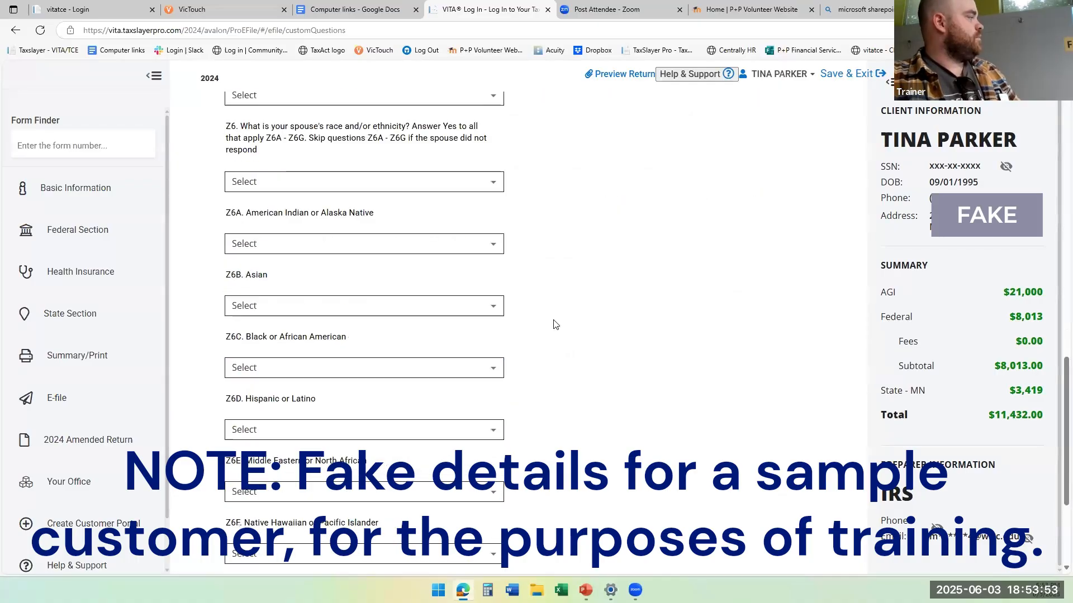
scroll(554, 324, "up", 17)
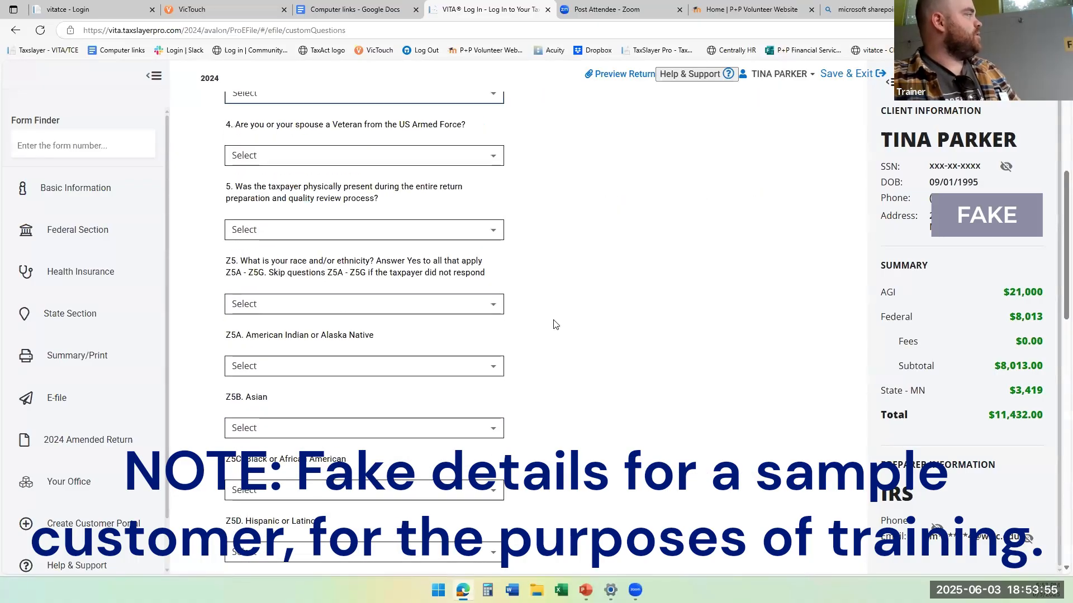
scroll(553, 324, "down", 2)
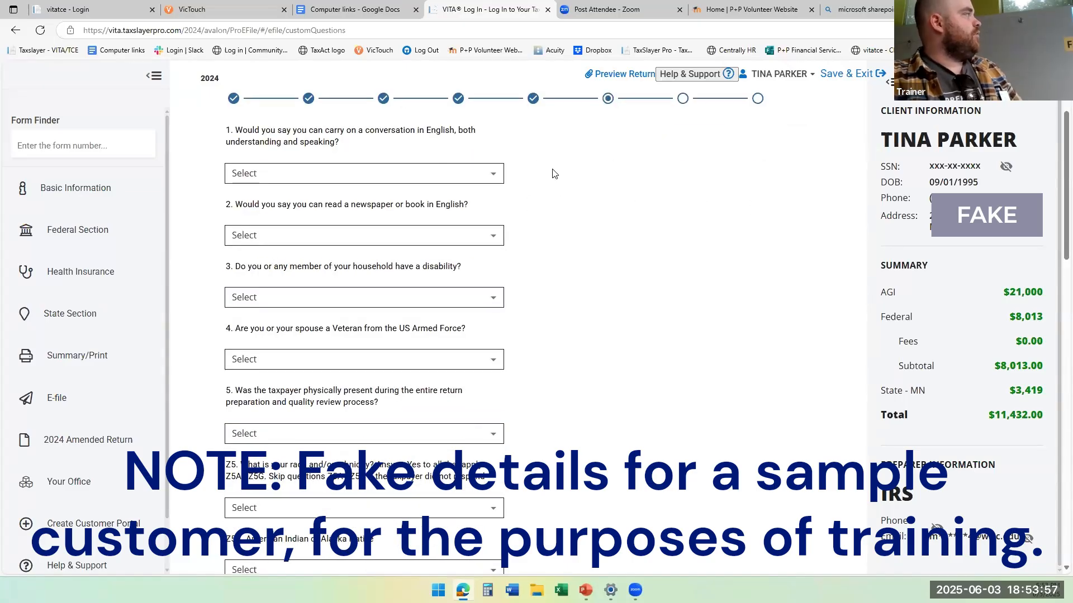
scroll(544, 146, "up", 1)
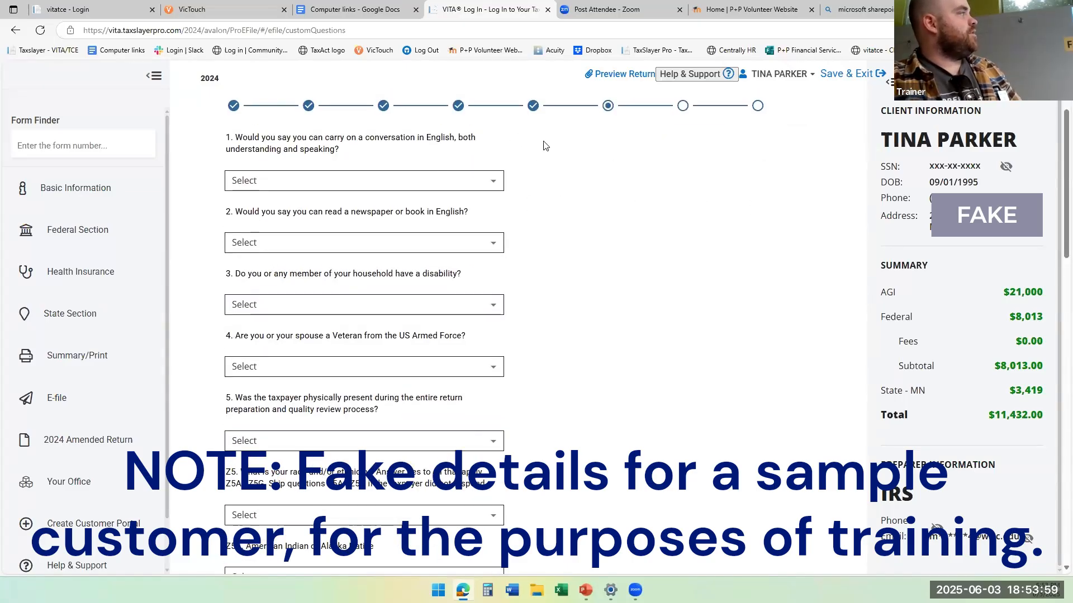
scroll(545, 144, "down", 11)
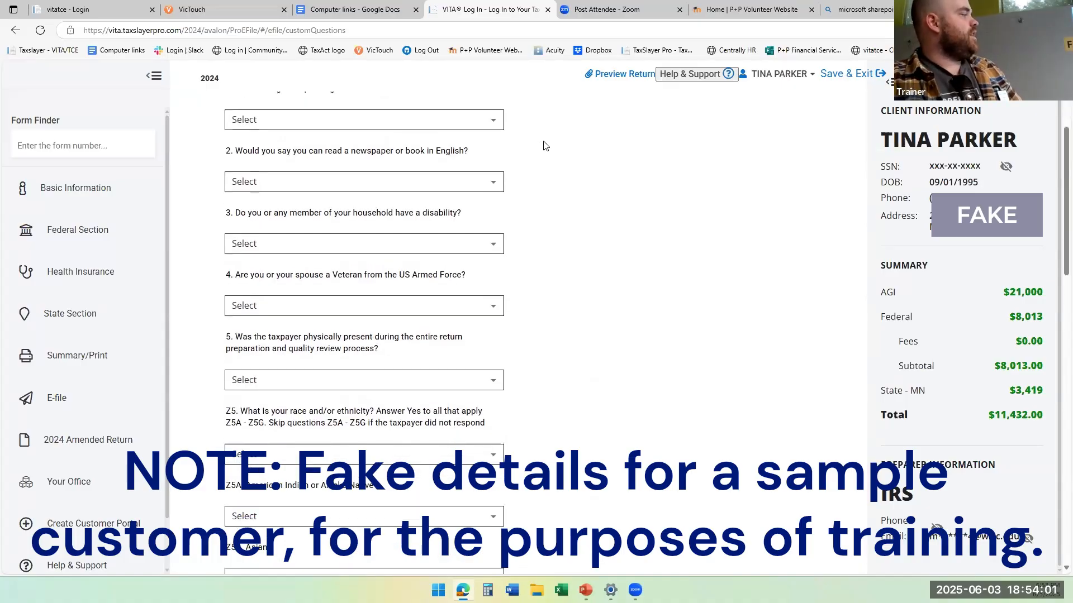
scroll(496, 412, "down", 5)
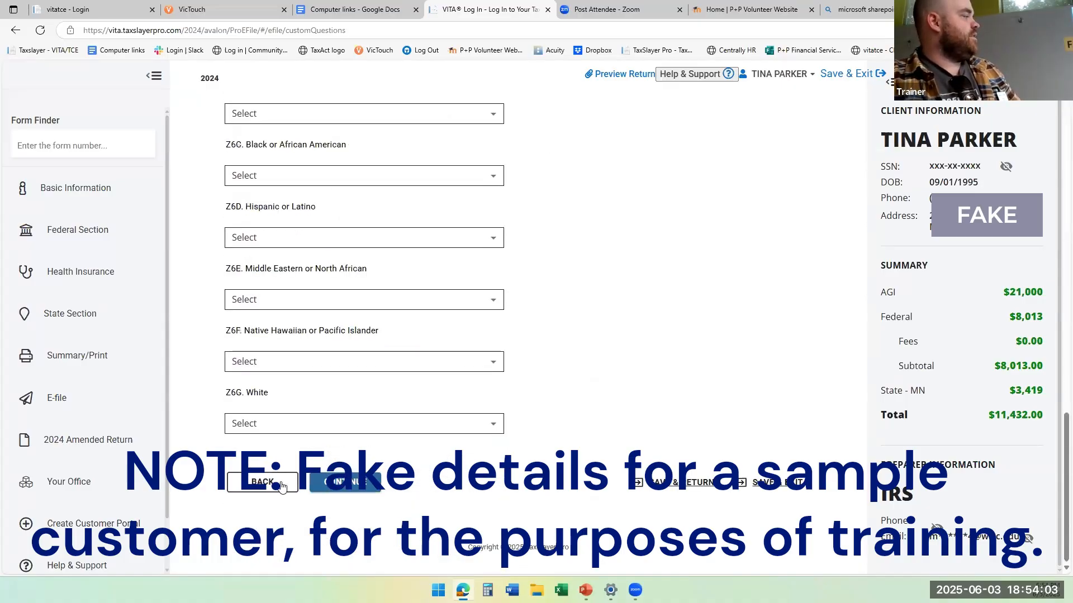
Go back to Taxpayer Consent, review the disclosure text and the Decline choice, and continue to Custom Questions.
left_click(262, 482)
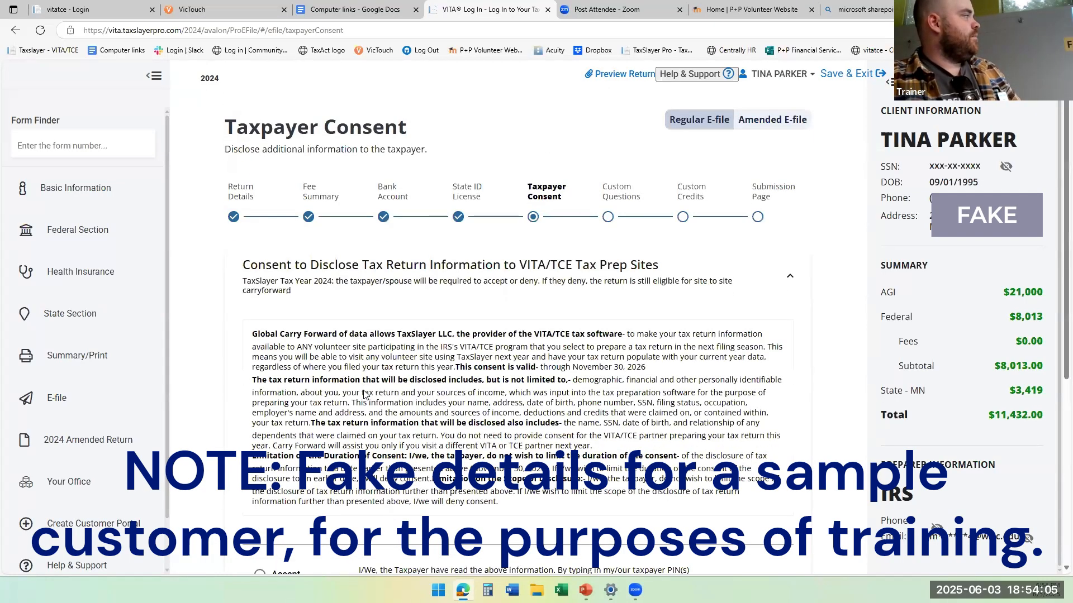
scroll(364, 395, "down", 3)
scroll(379, 313, "down", 1)
scroll(379, 313, "down", 3)
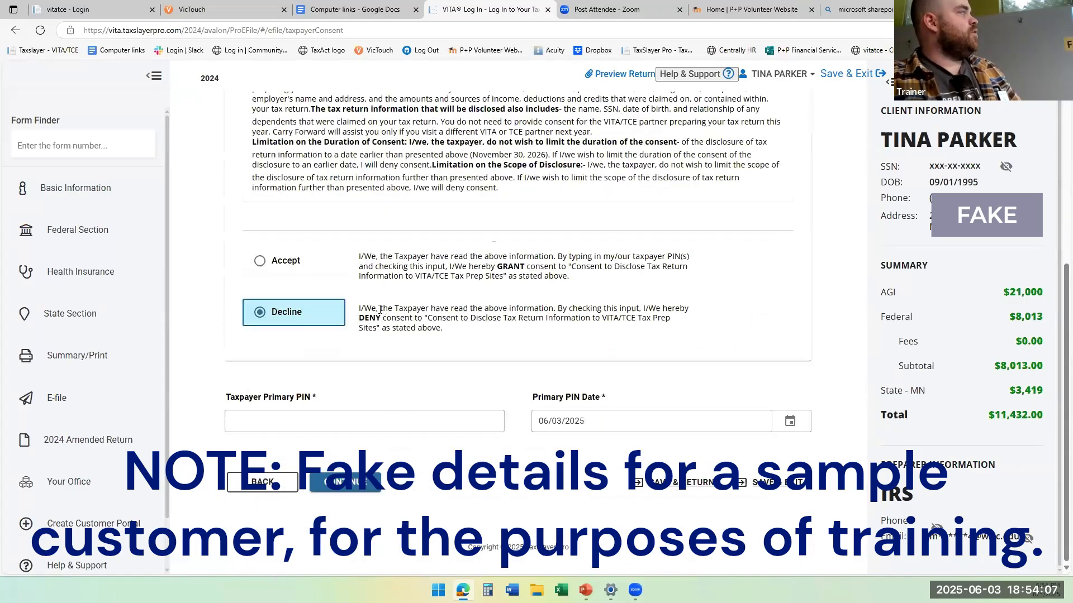
scroll(380, 310, "up", 3)
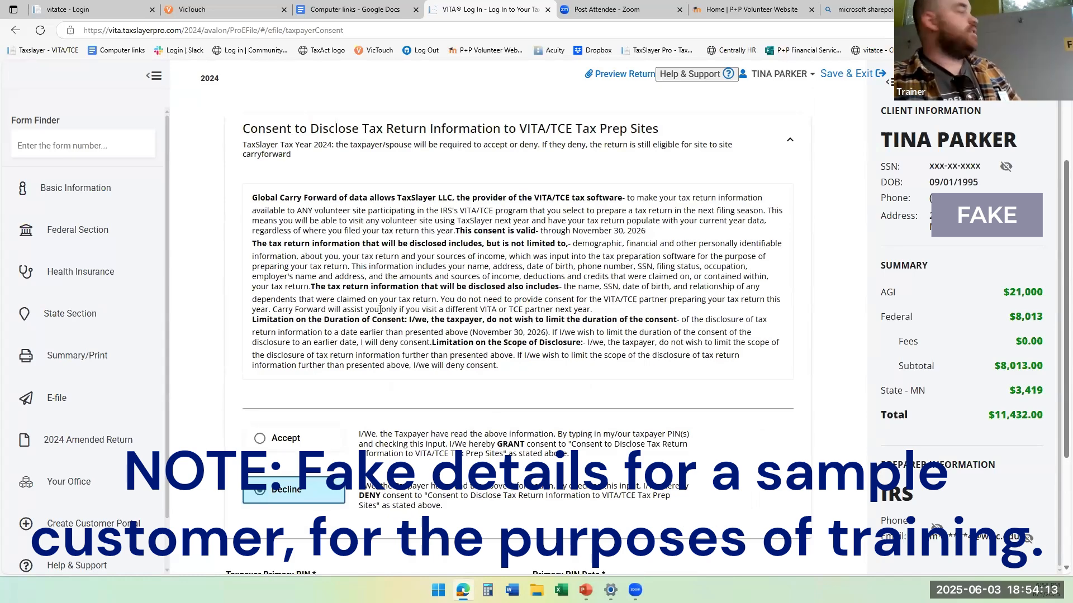
scroll(382, 405, "down", 3)
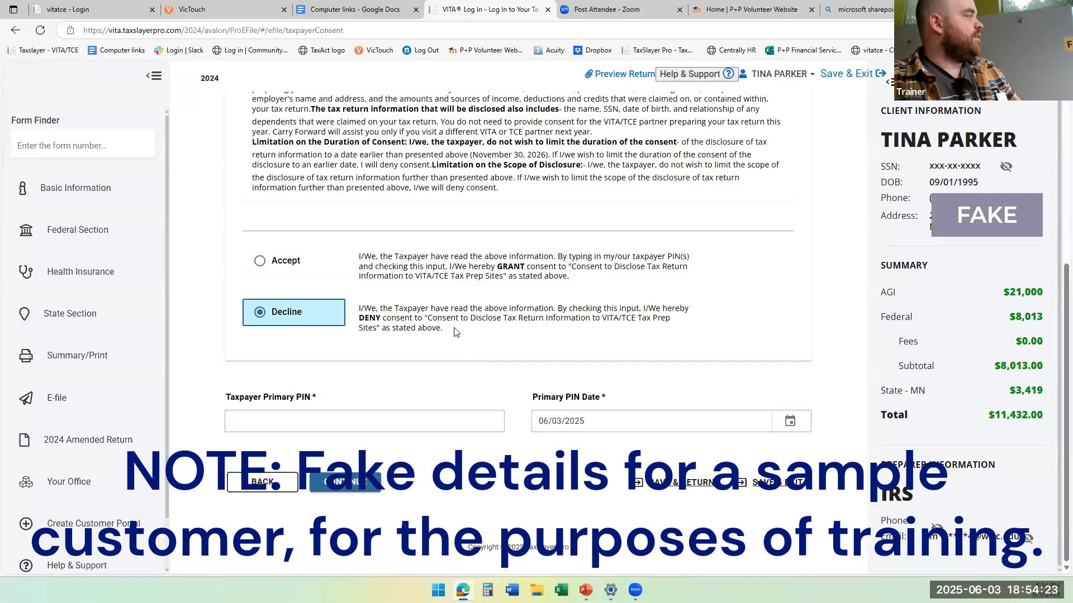
left_click(370, 489)
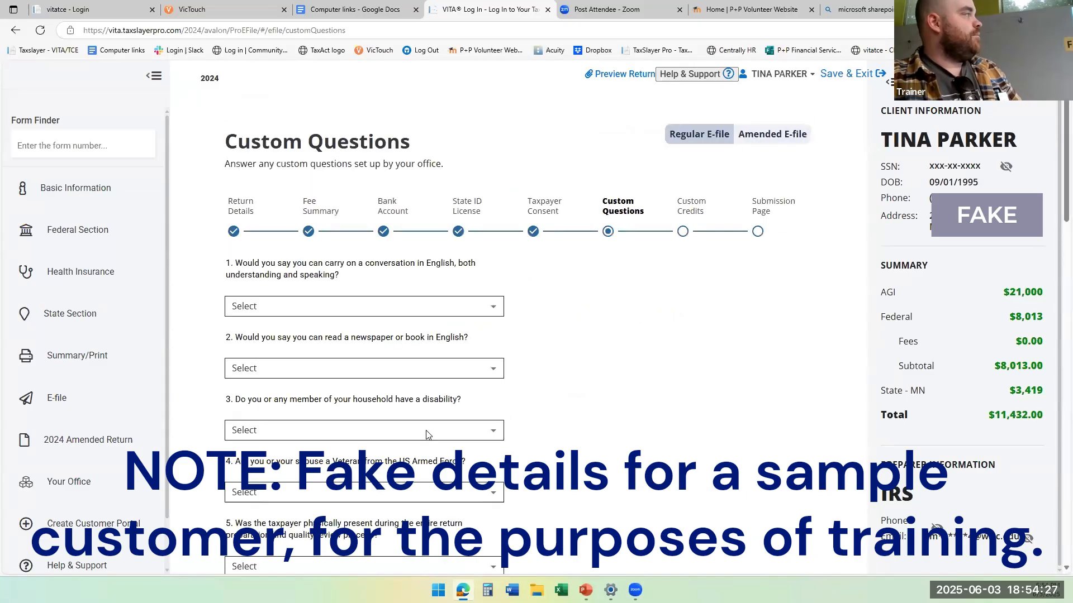
Return from the end of Custom Questions to Taxpayer Consent, check the Taxpayer Primary PIN field, and continue with it left blank.
scroll(426, 435, "down", 6)
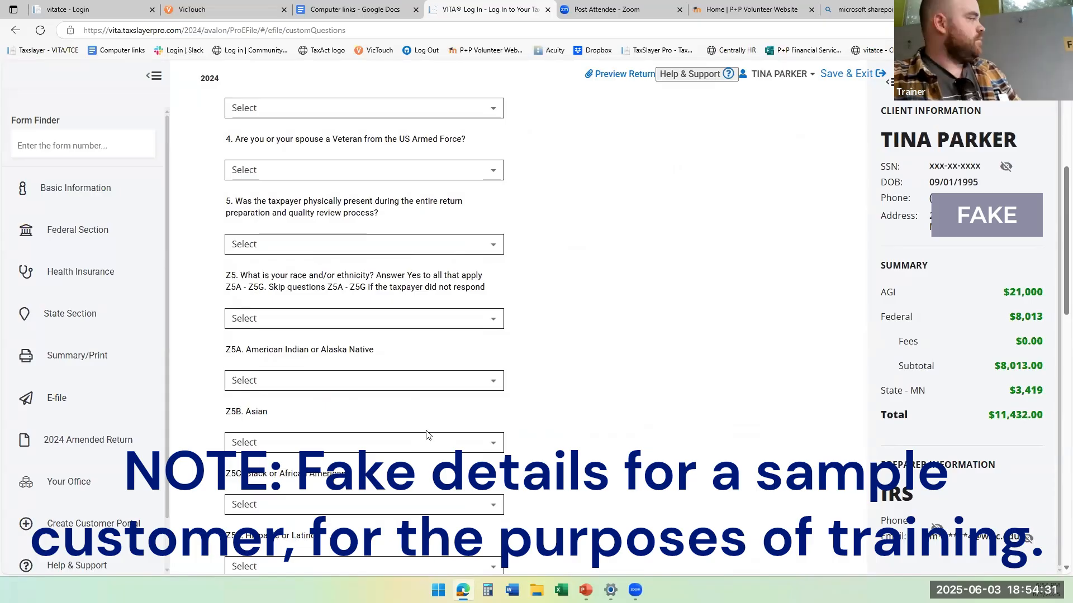
scroll(427, 435, "down", 9)
scroll(426, 435, "down", 6)
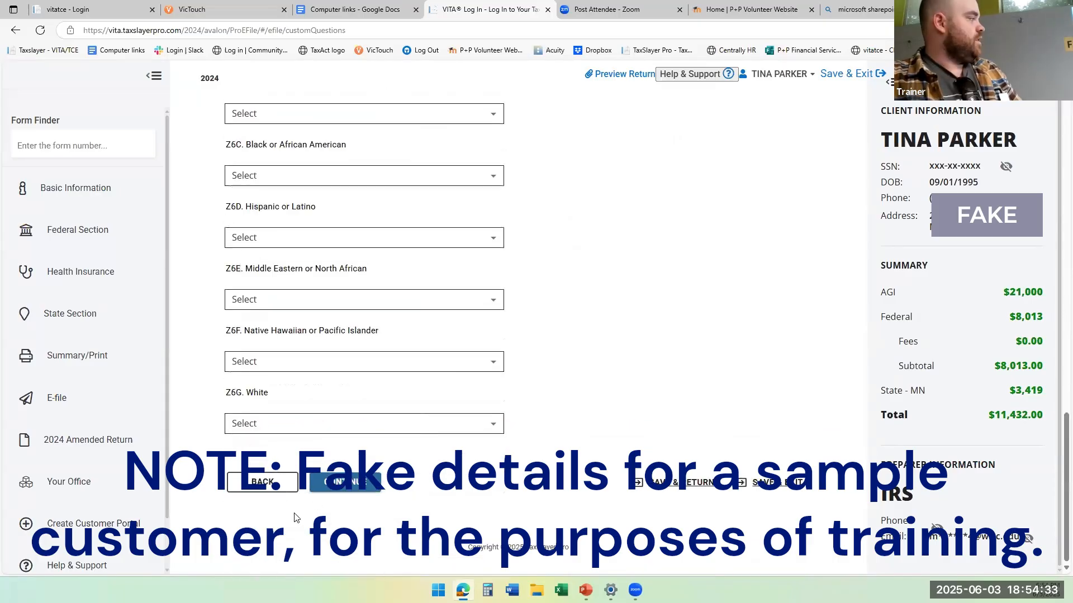
left_click(276, 484)
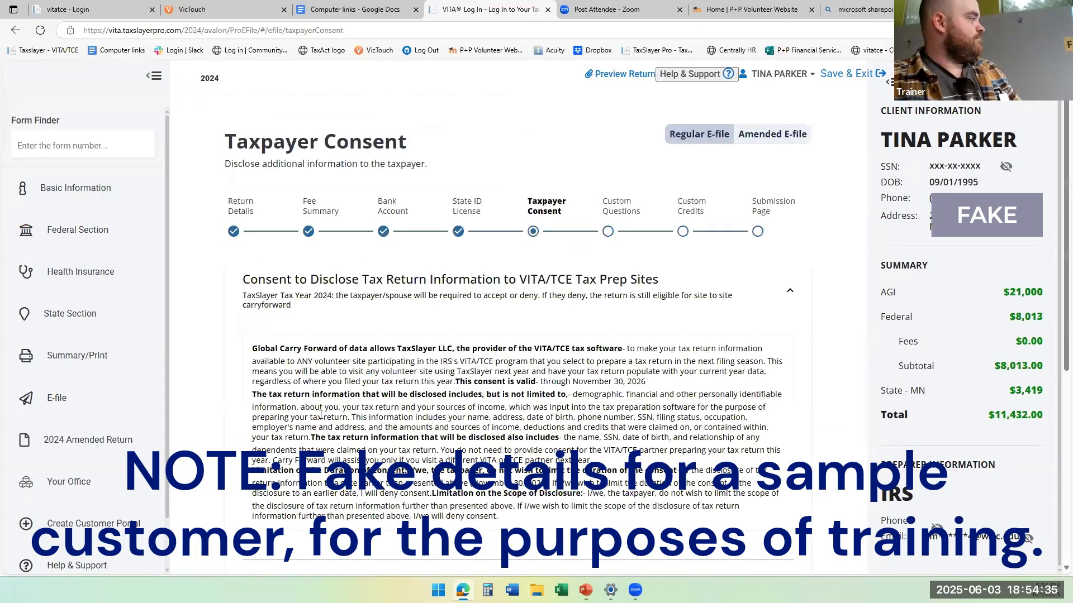
scroll(320, 414, "down", 7)
scroll(320, 414, "up", 1)
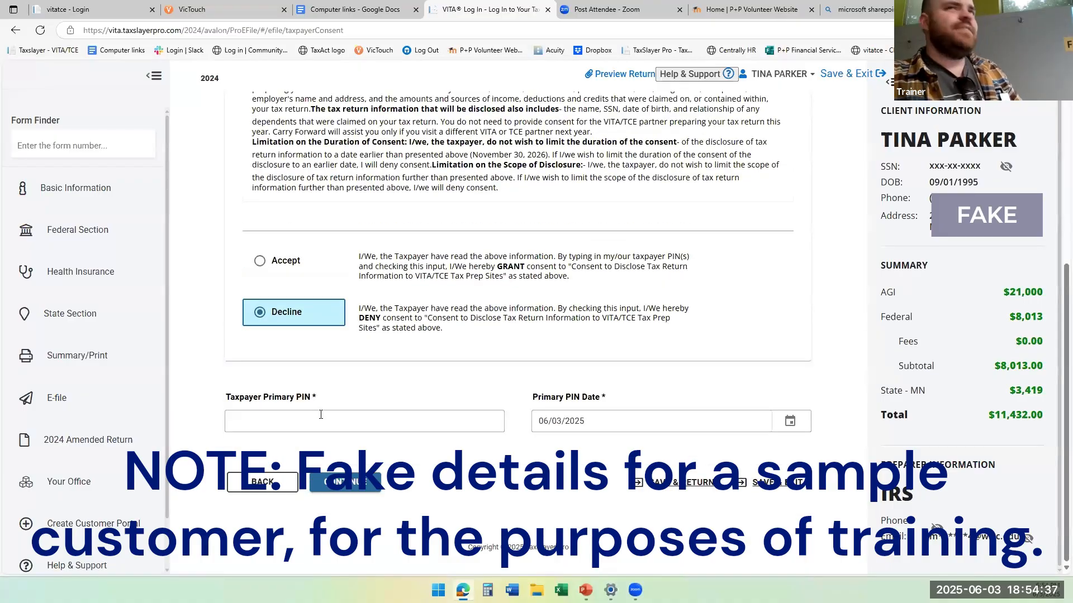
left_click(321, 414)
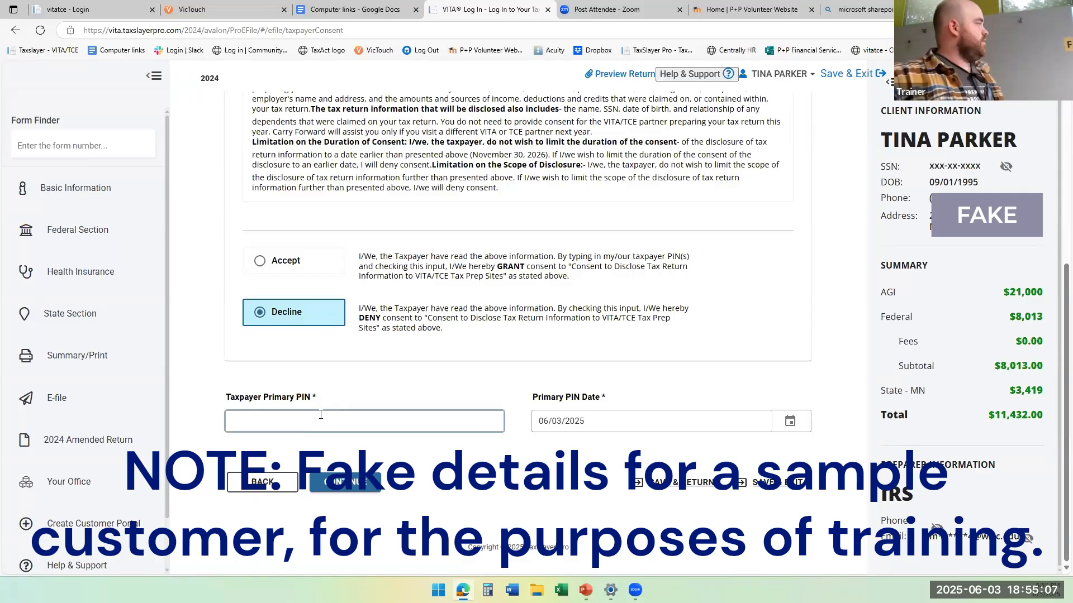
left_click(355, 477)
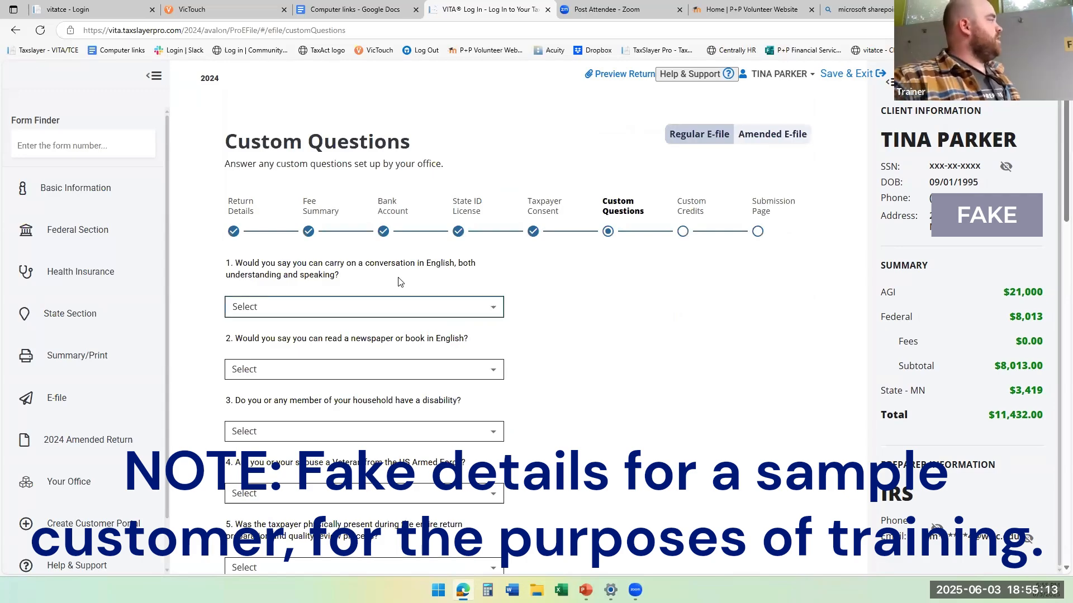
Continue past Custom Questions and Custom Credits to the Submission Page, leaving the questions and the Sample Custom Credit blank.
scroll(400, 282, "down", 7)
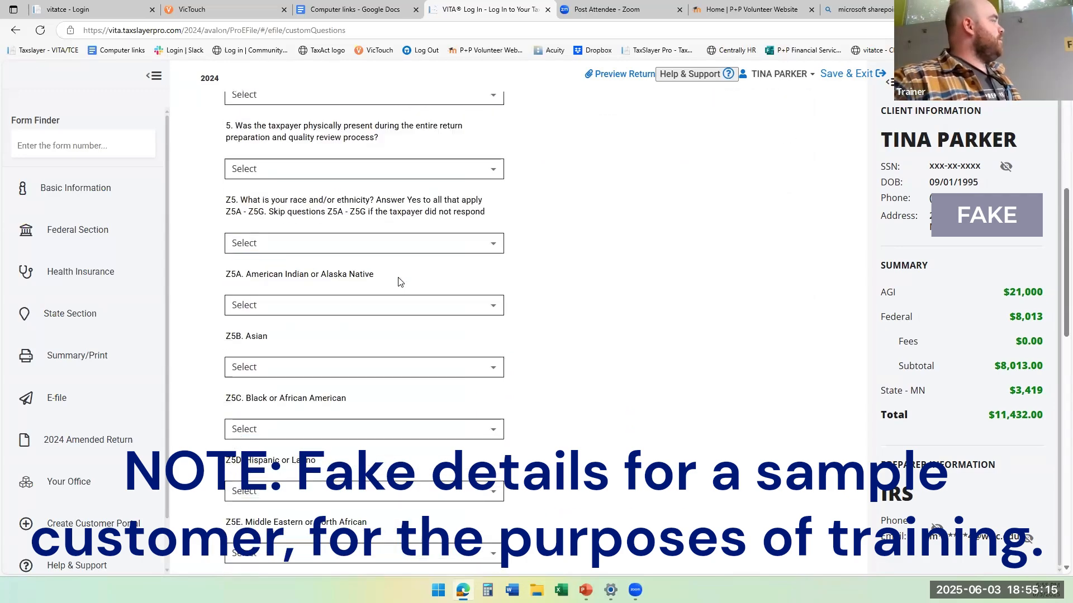
scroll(401, 282, "down", 3)
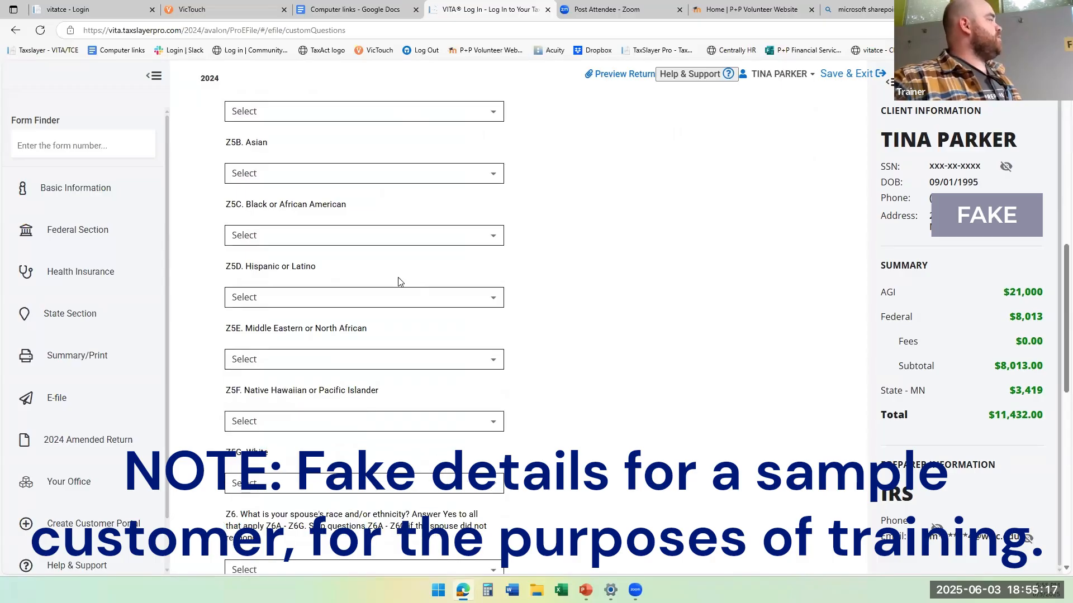
scroll(398, 283, "down", 2)
scroll(531, 357, "down", 7)
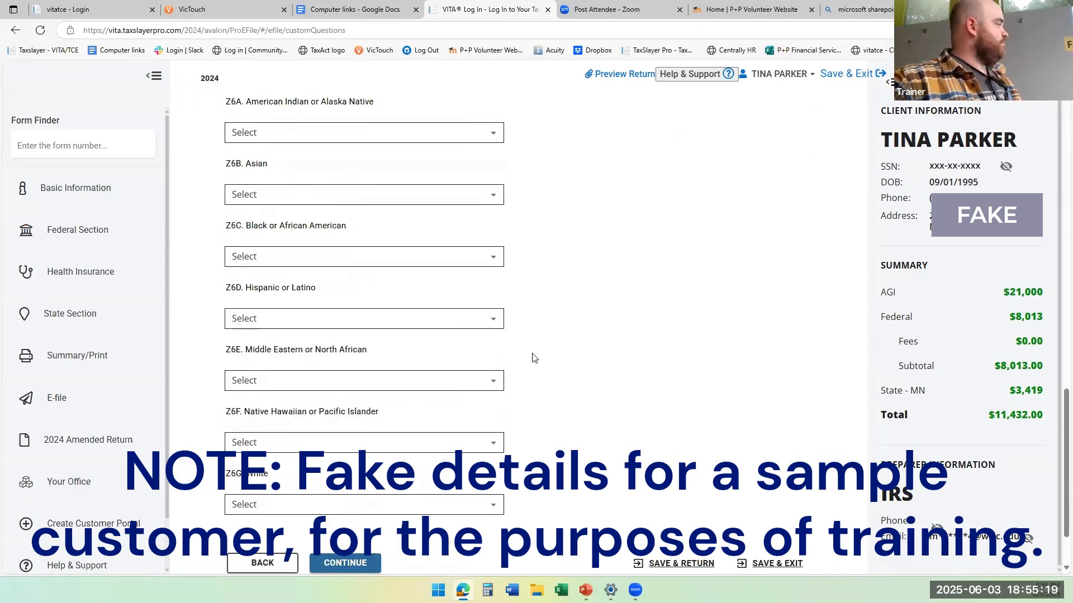
scroll(532, 358, "up", 17)
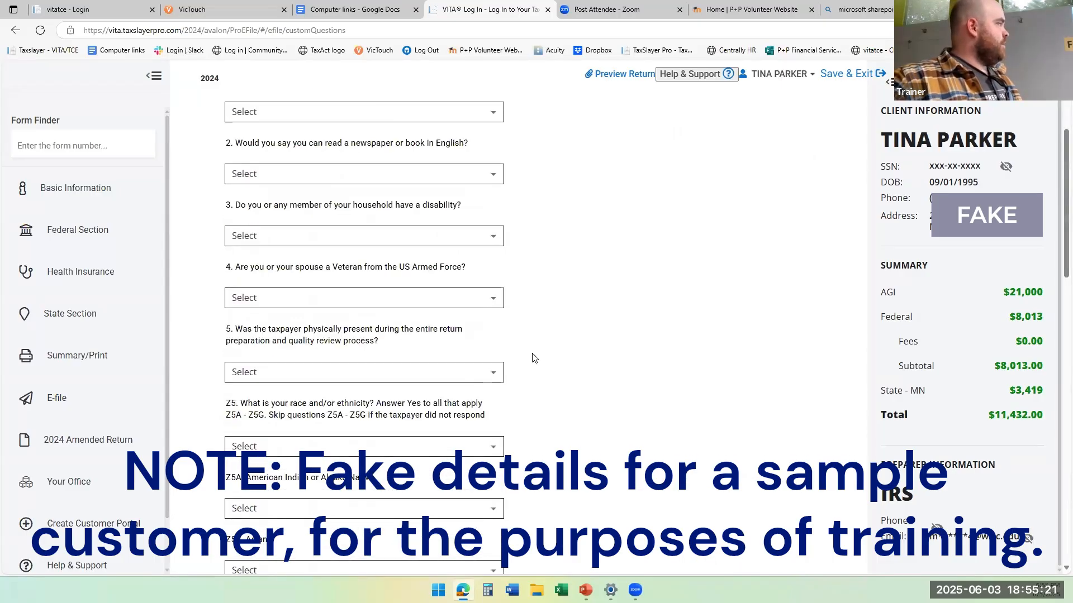
scroll(532, 358, "up", 3)
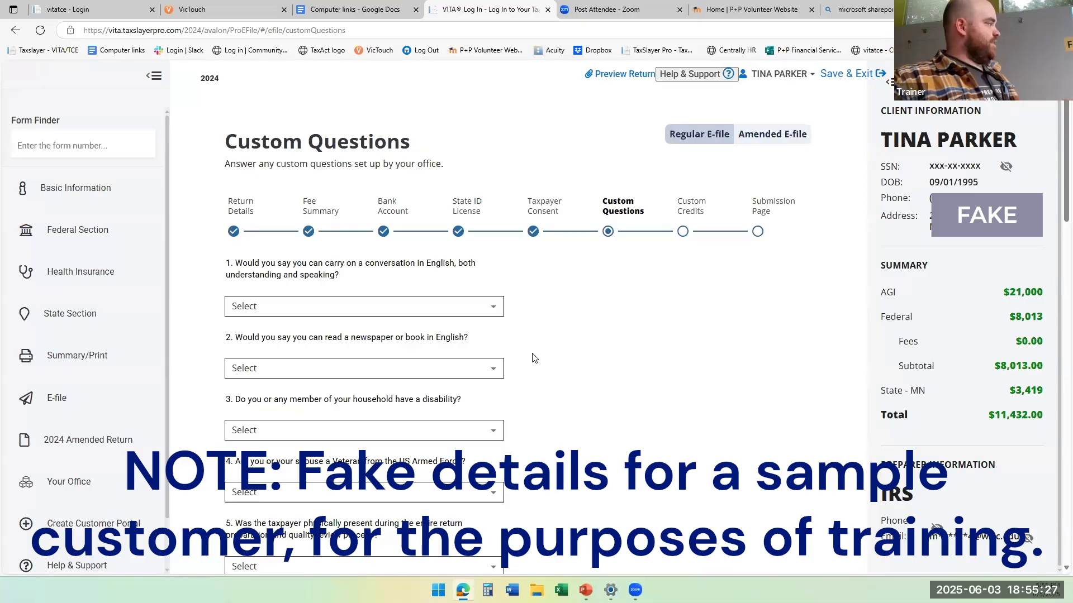
scroll(532, 358, "down", 20)
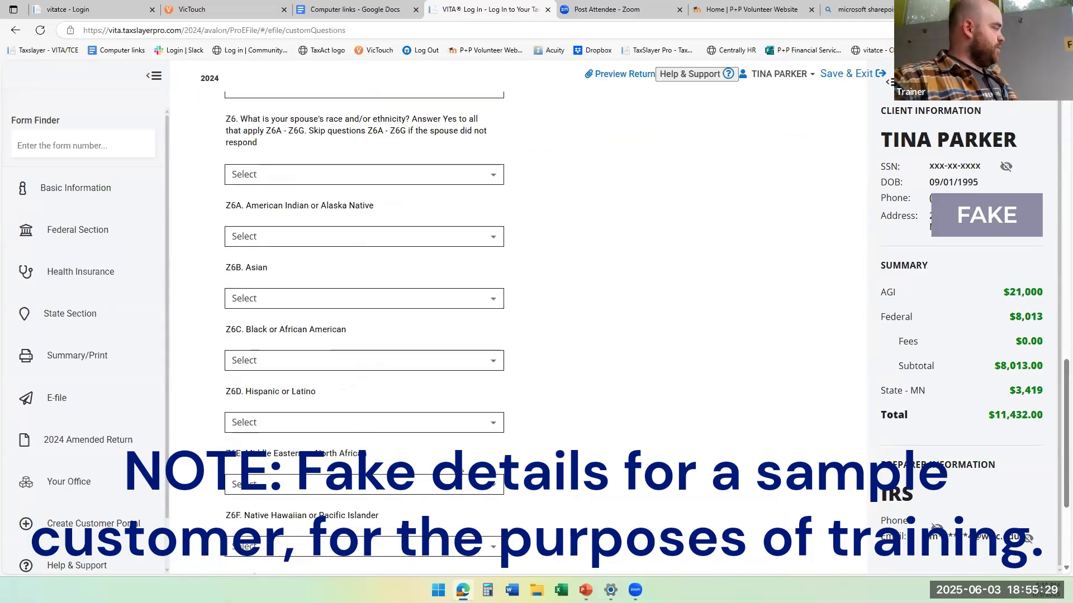
scroll(461, 471, "down", 3)
left_click(386, 484)
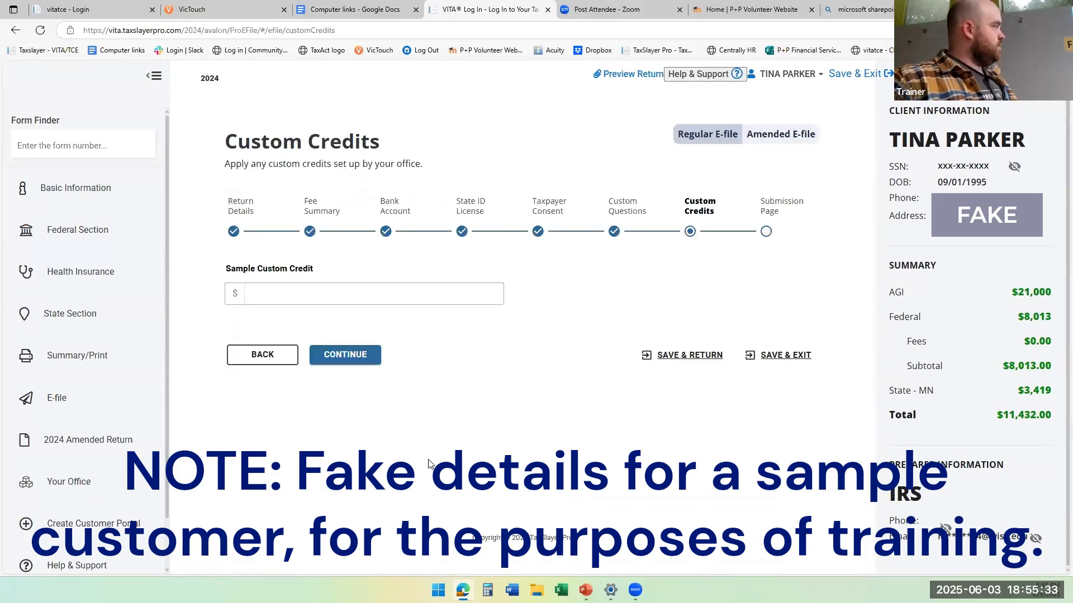
left_click(367, 361)
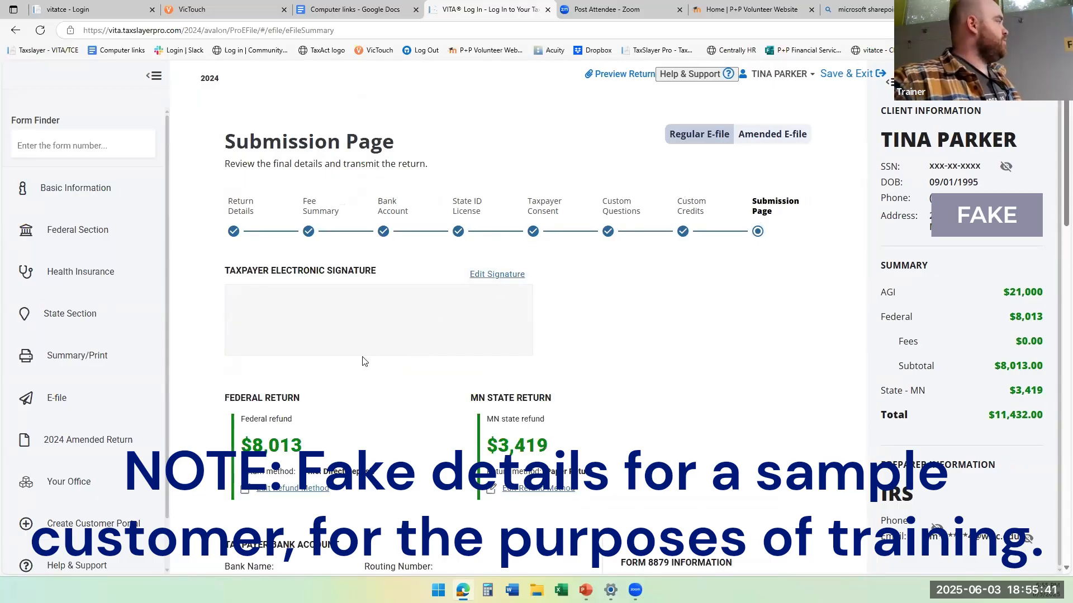
Review the federal and MN refund methods, and reveal the checking account number plus the savings account's routing and account numbers.
scroll(369, 341, "down", 2)
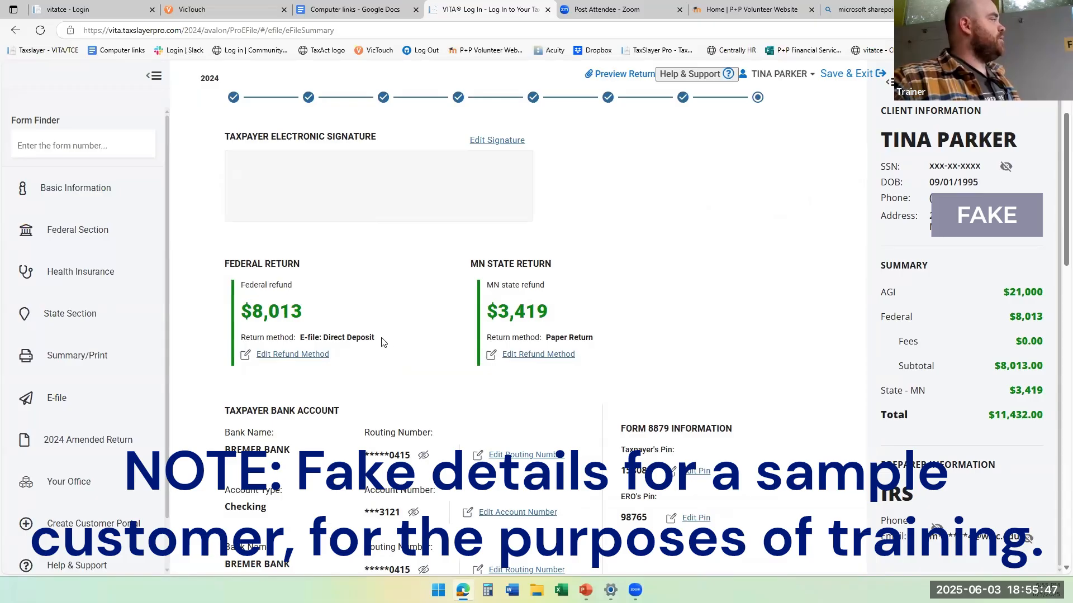
scroll(594, 327, "up", 2)
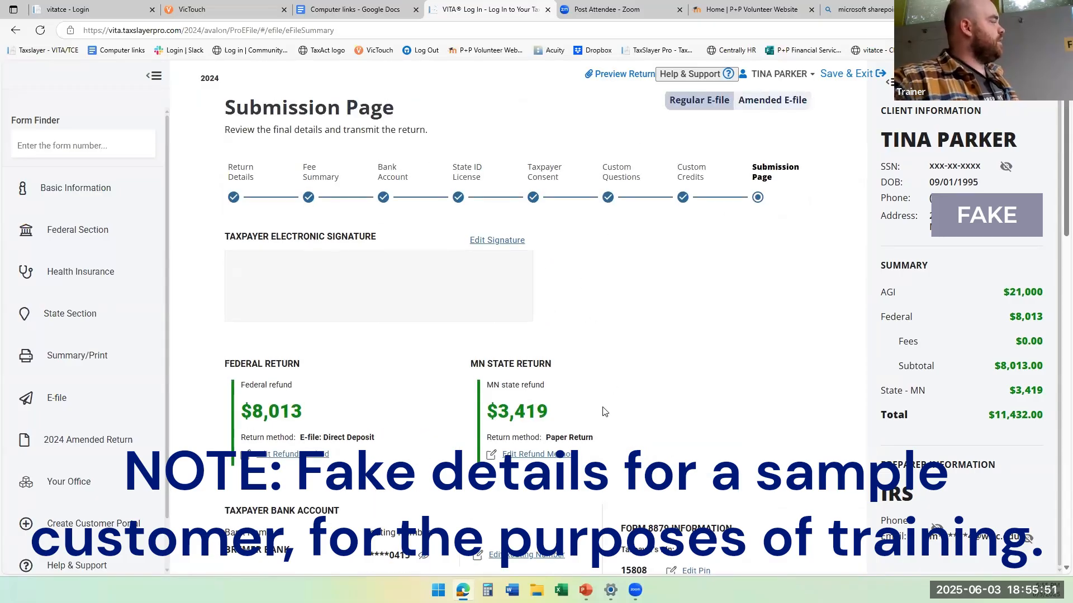
scroll(603, 408, "down", 1)
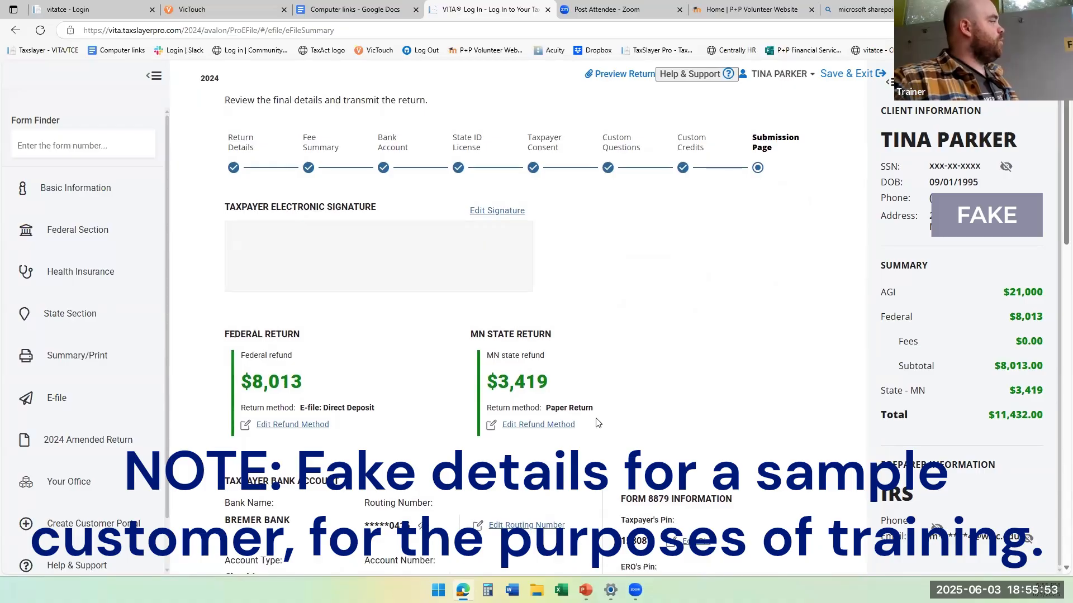
scroll(596, 425, "down", 2)
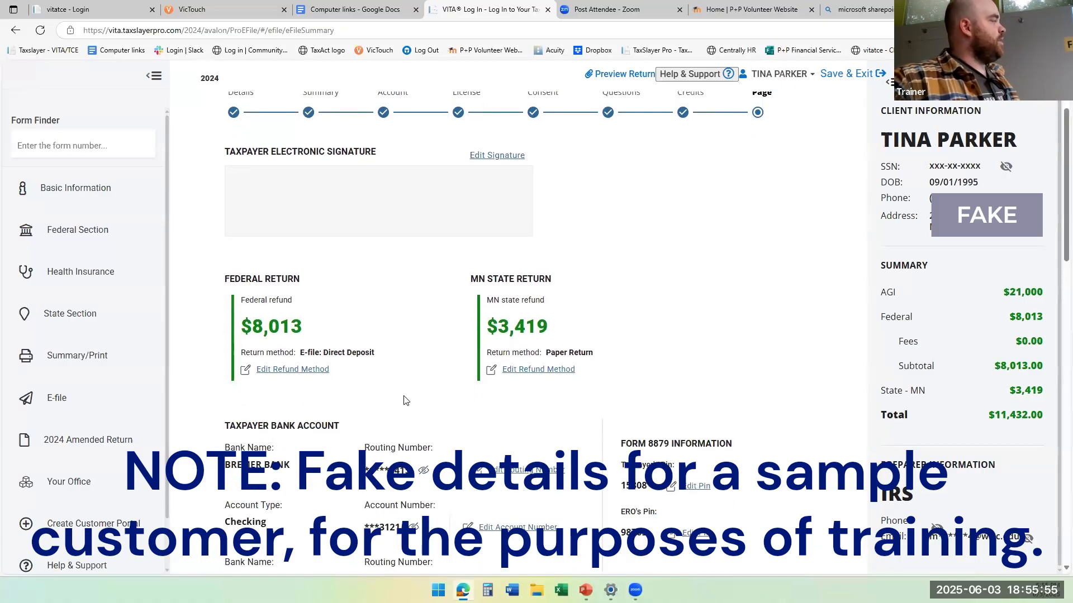
scroll(405, 394, "down", 3)
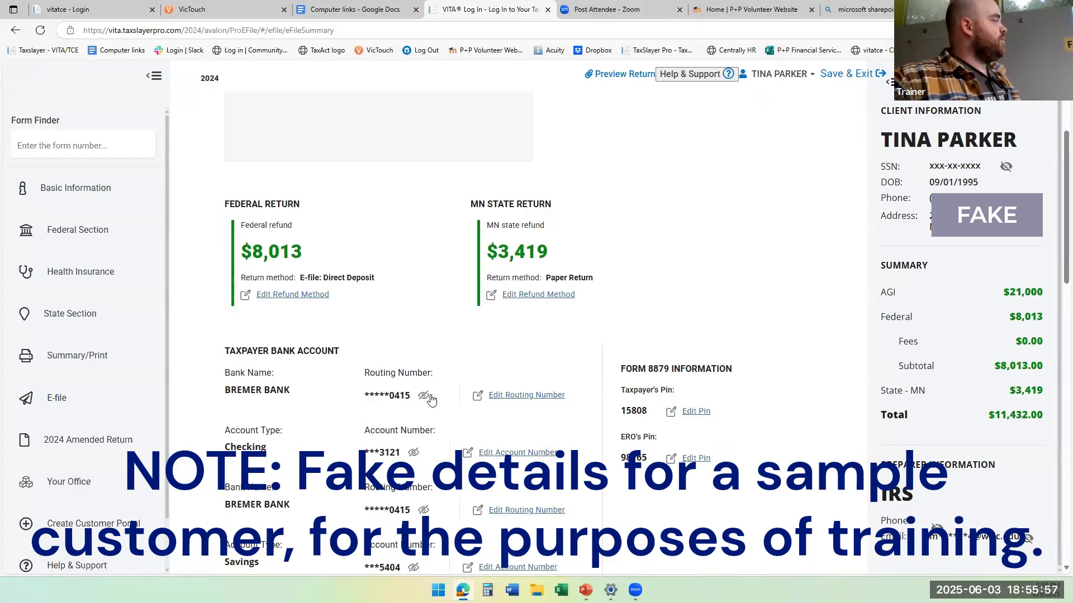
left_click(425, 396)
left_click(426, 396)
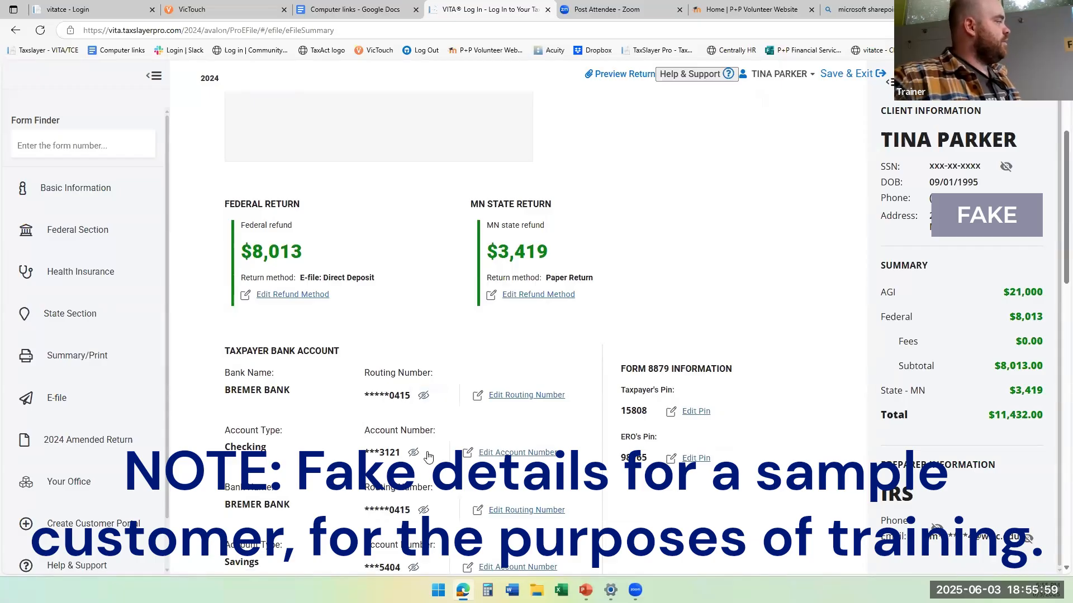
left_click(420, 455)
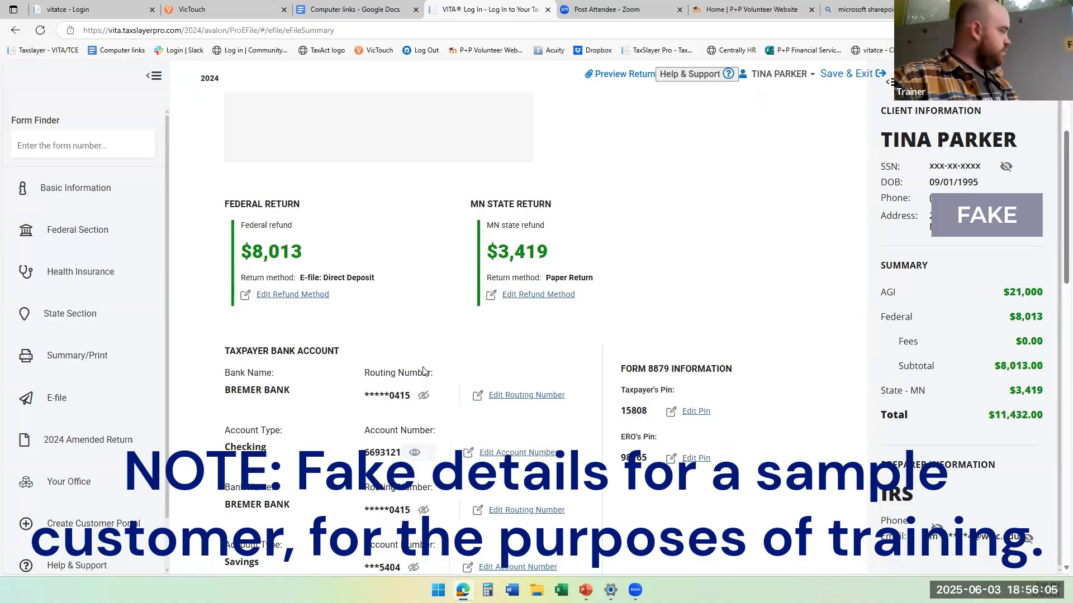
scroll(423, 372, "down", 3)
left_click(415, 394)
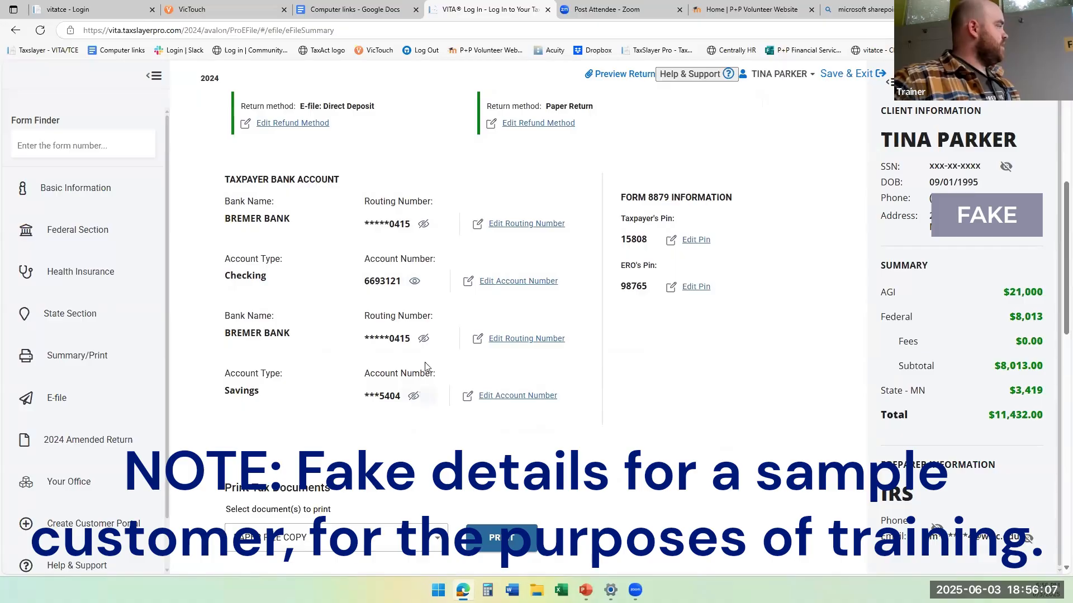
left_click(424, 340)
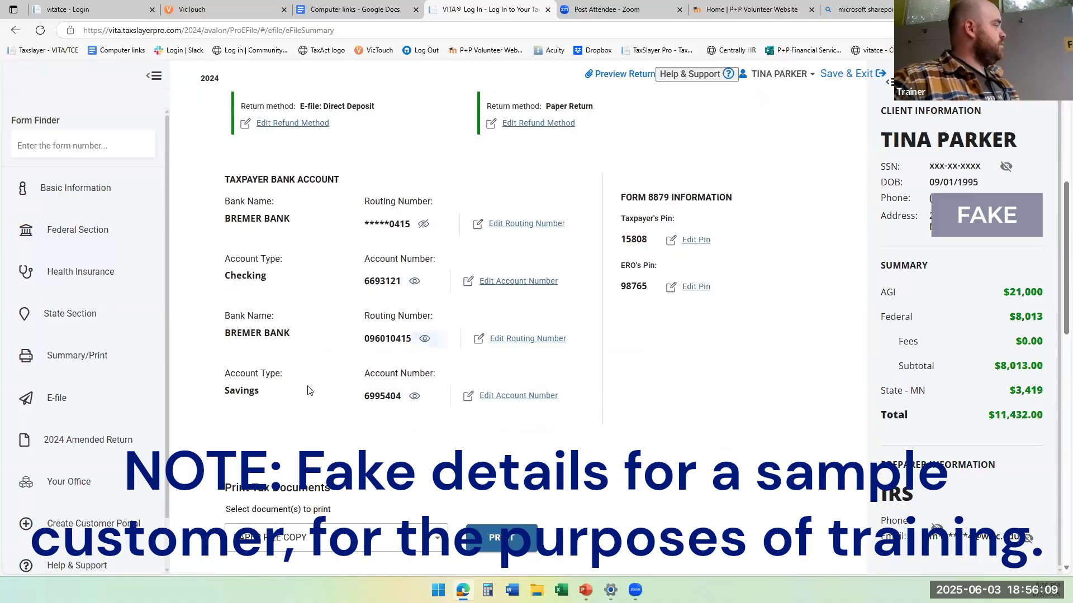
Look over the options for printing and sharing tax documents, and expand the Return Status Tags to show all return tags.
scroll(308, 391, "down", 4)
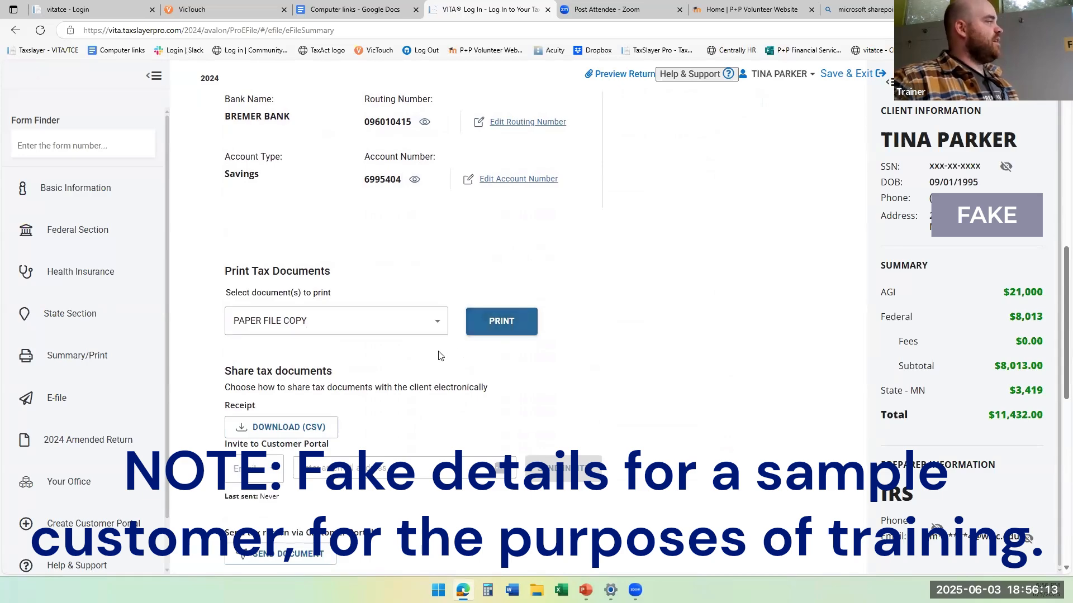
scroll(438, 355, "down", 2)
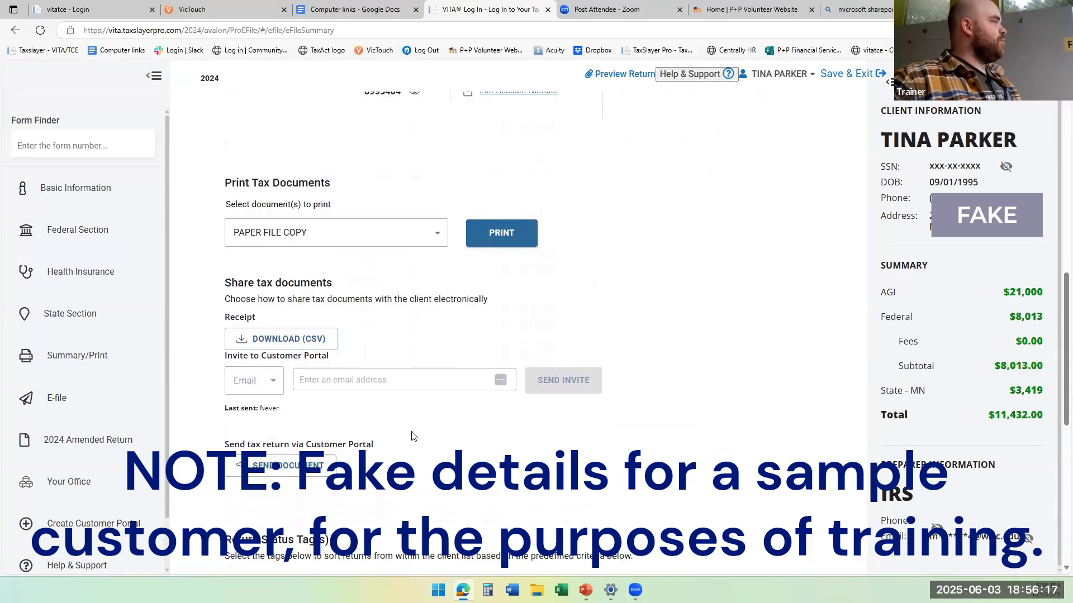
scroll(427, 403, "down", 2)
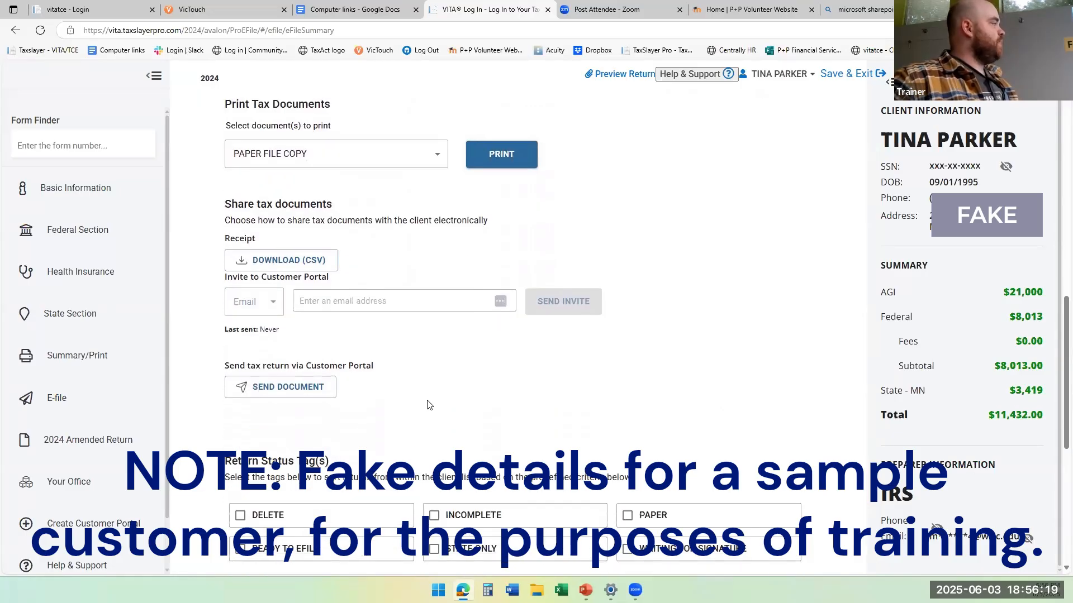
scroll(428, 404, "down", 2)
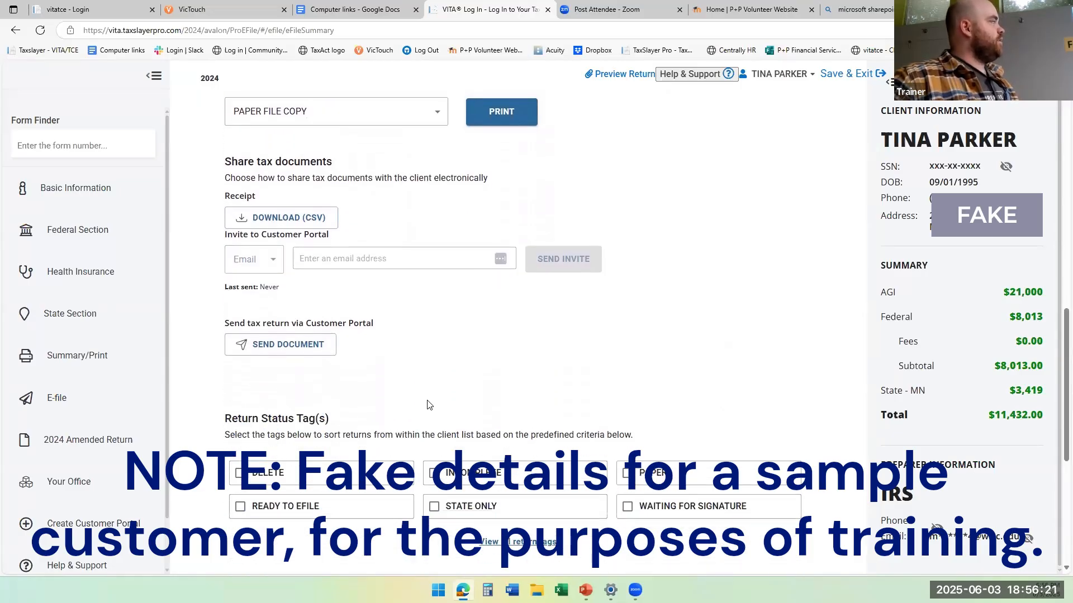
scroll(415, 414, "down", 2)
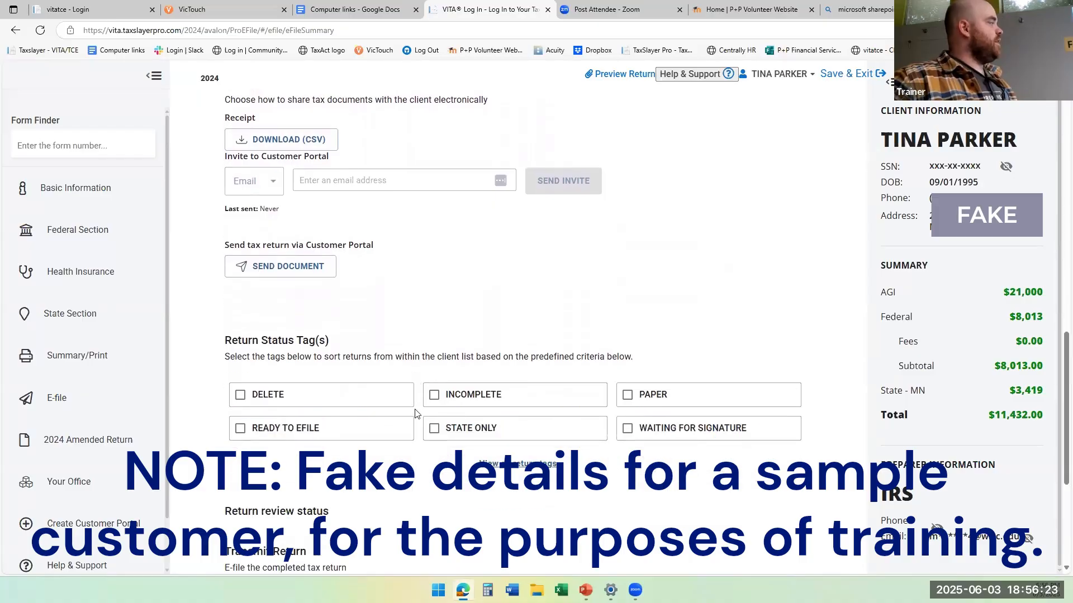
scroll(414, 414, "down", 2)
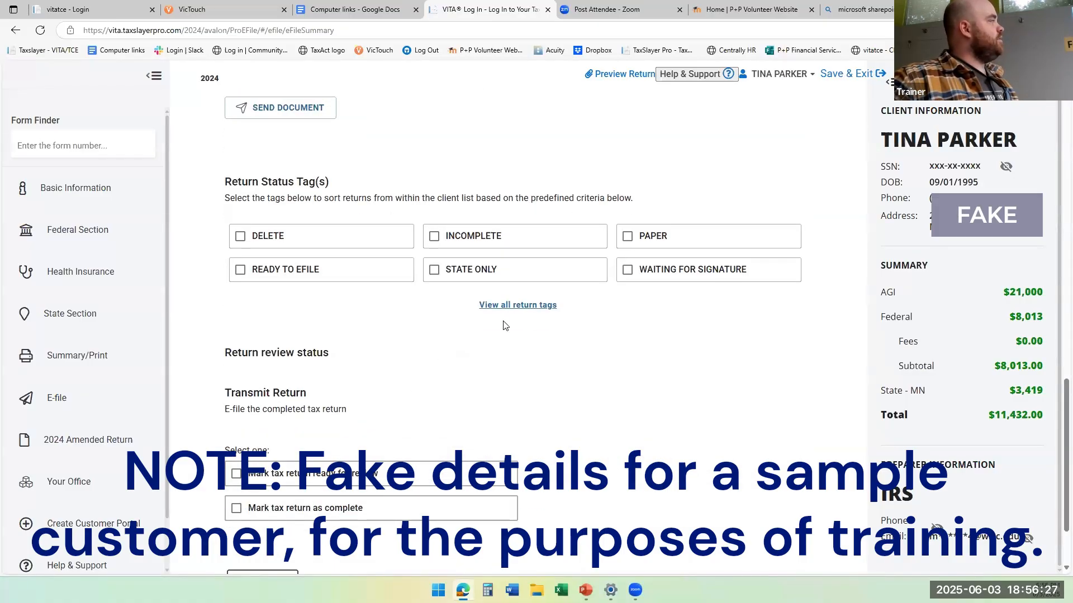
left_click(510, 306)
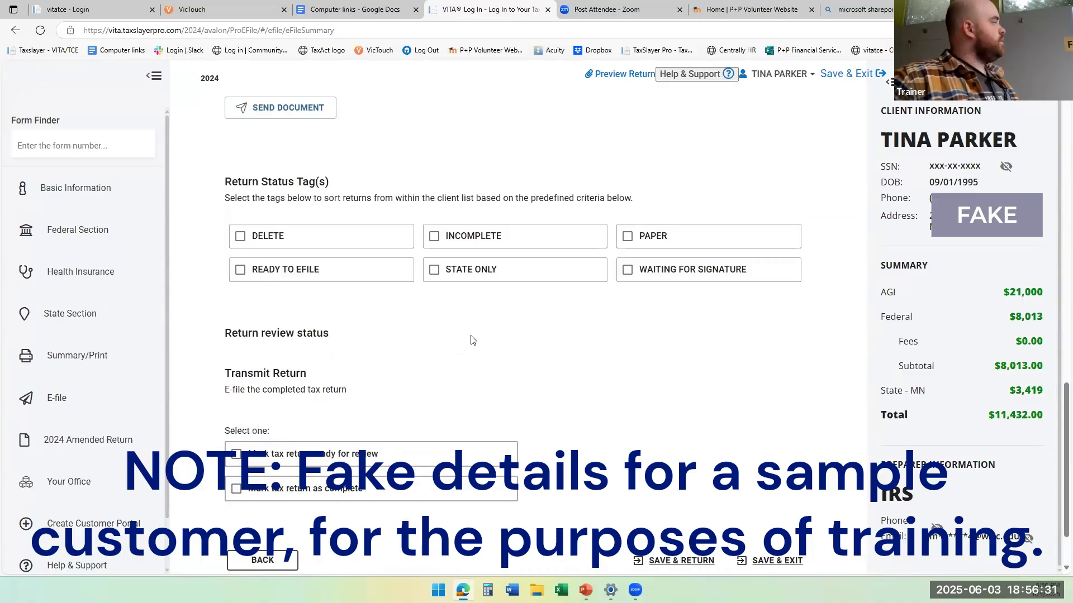
Mark the tax return ready for review without any status tags, save and exit it, and dismiss the Review Status message.
left_click(344, 455)
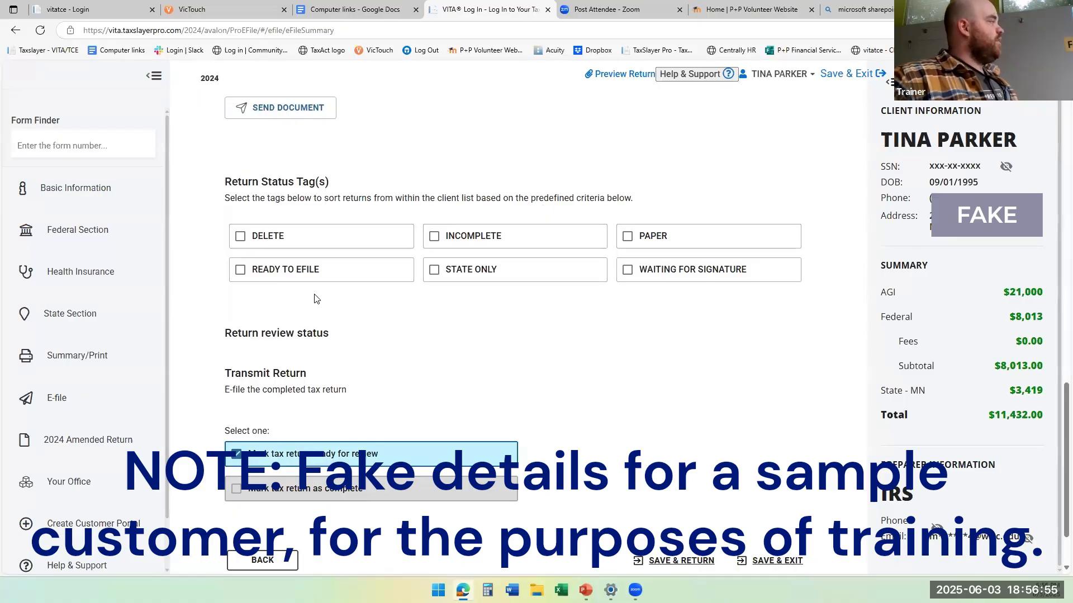
scroll(315, 299, "down", 1)
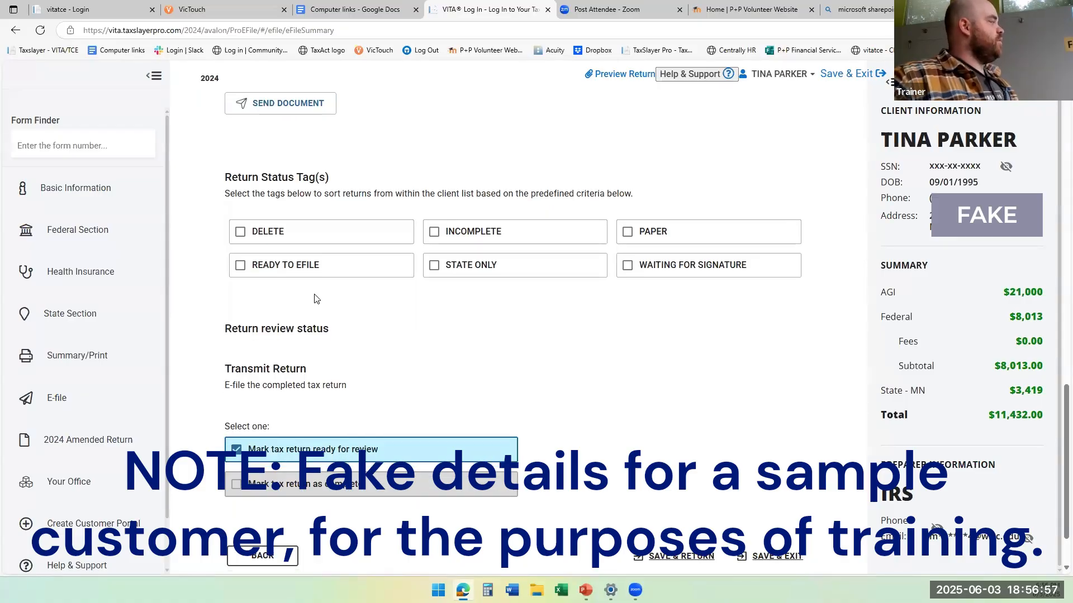
scroll(314, 299, "down", 1)
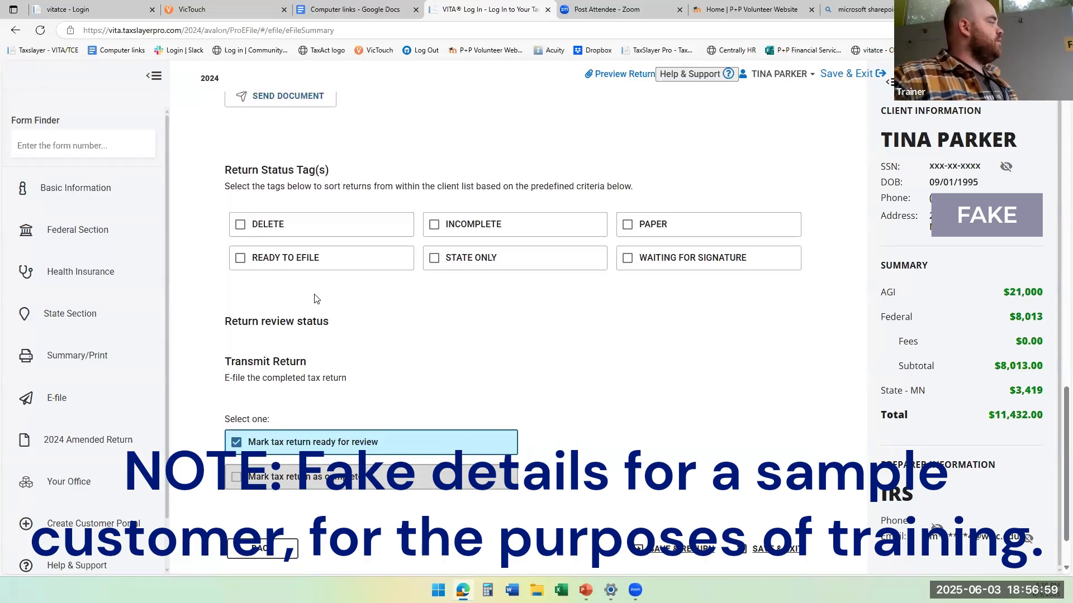
scroll(314, 299, "up", 1)
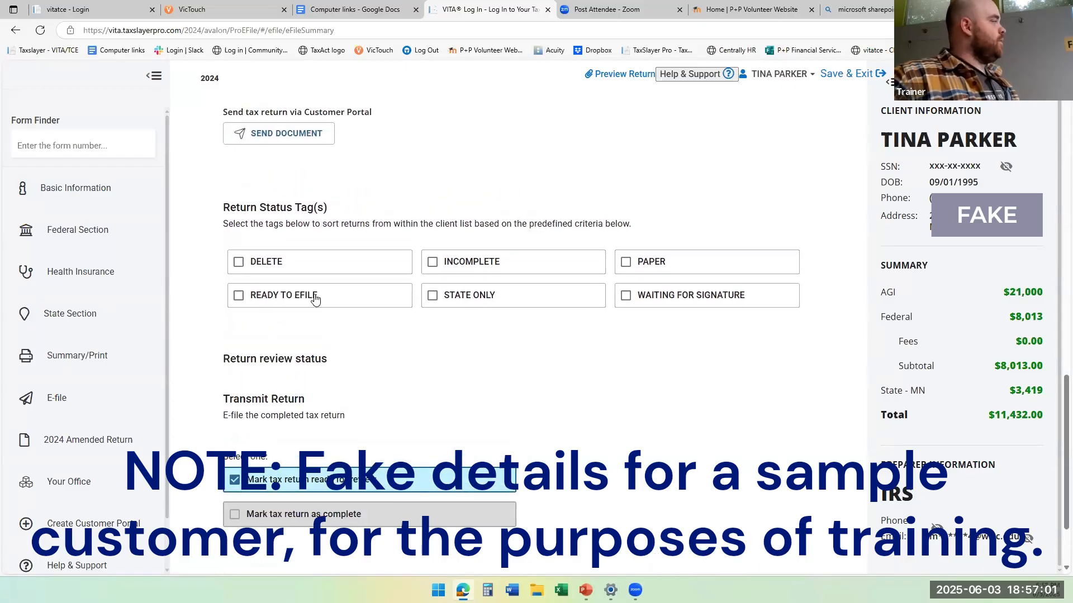
scroll(559, 391, "down", 2)
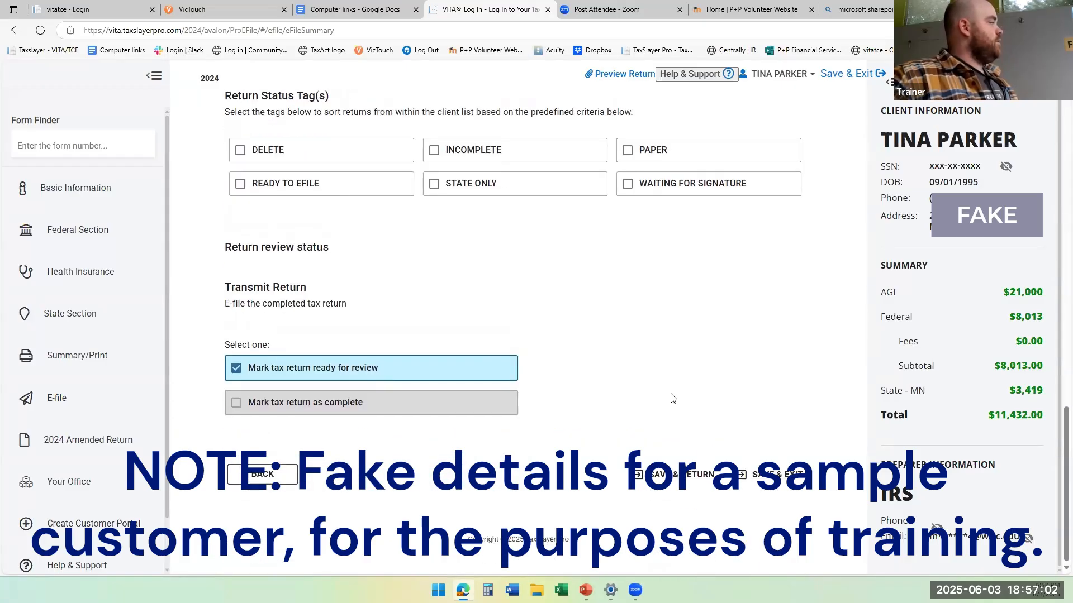
left_click(745, 481)
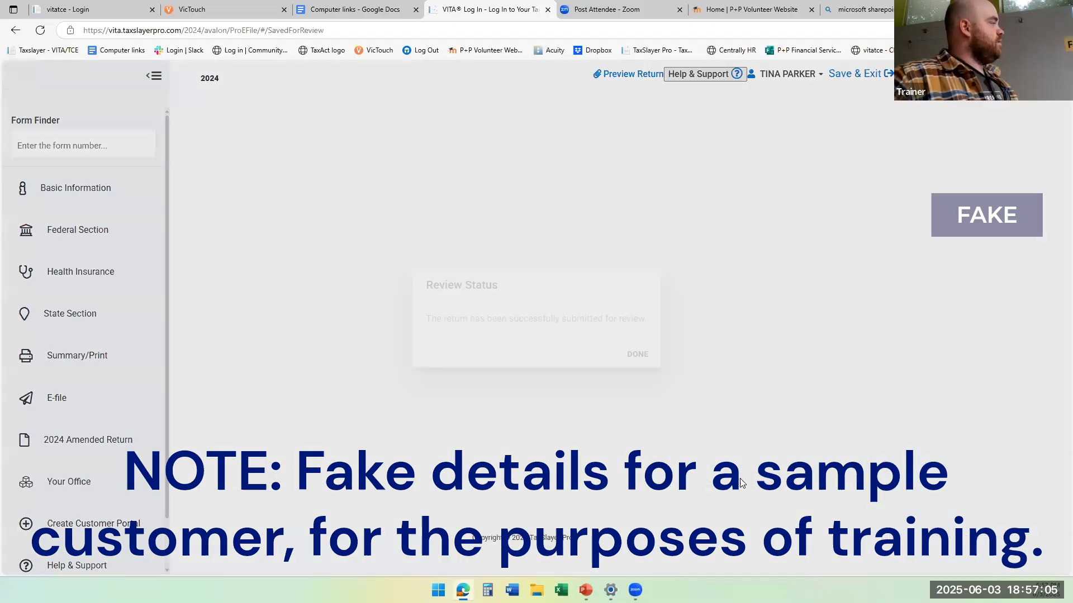
left_click(646, 363)
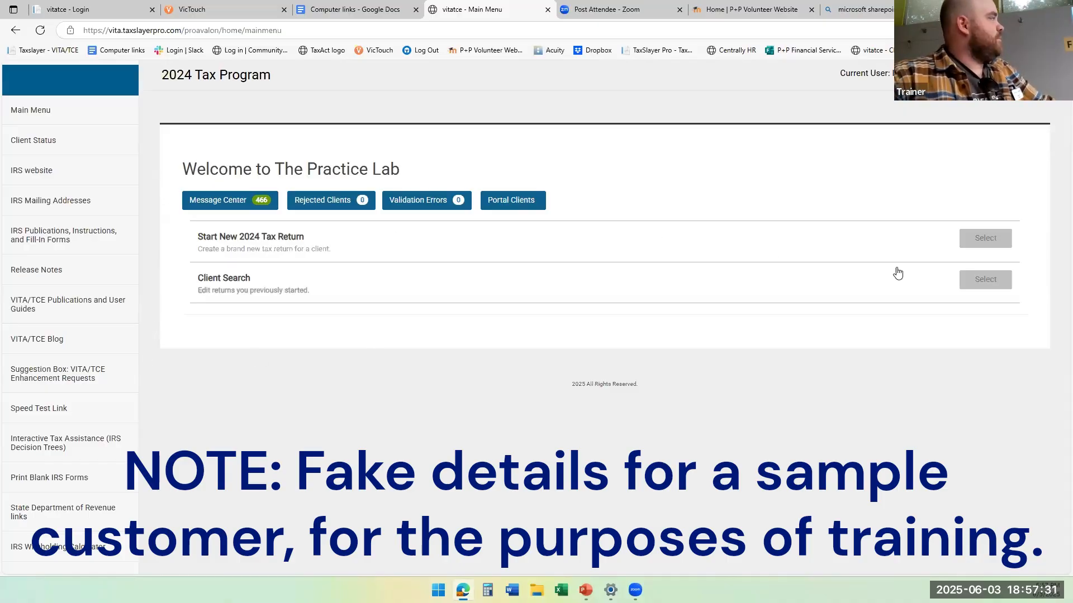
Open the Office Client List through Client Search and reopen the sample client's return that has the Review status.
left_click(983, 285)
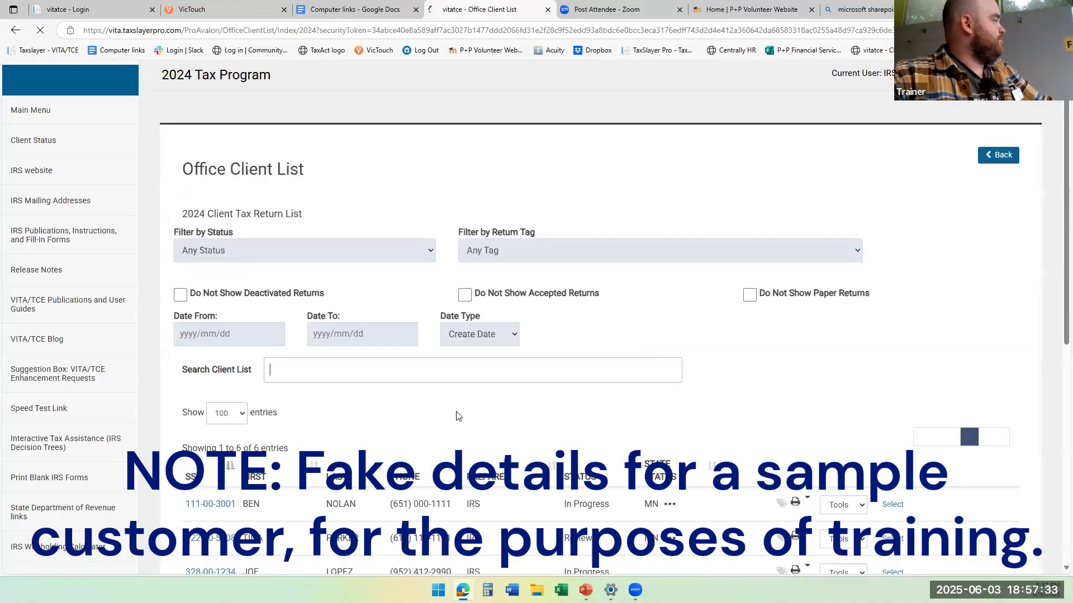
scroll(430, 444, "down", 3)
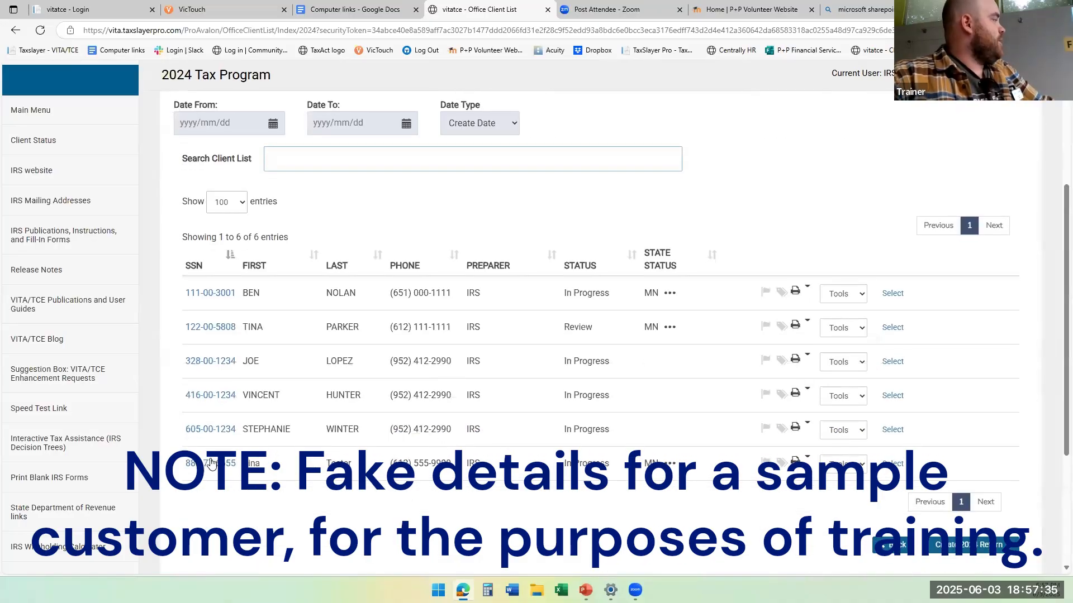
left_click(215, 328)
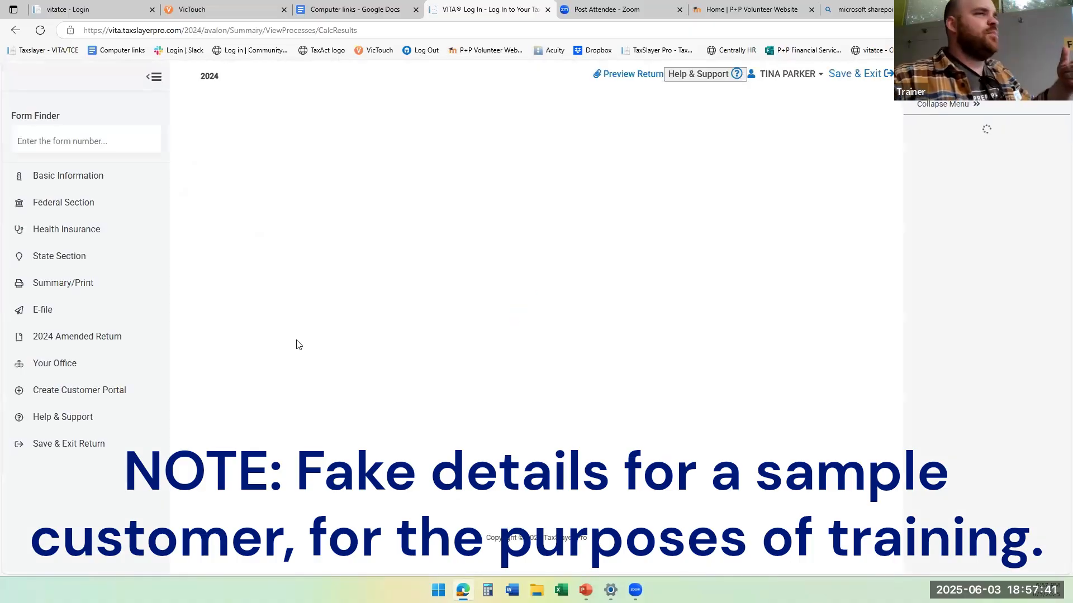
mouse_move(61, 252)
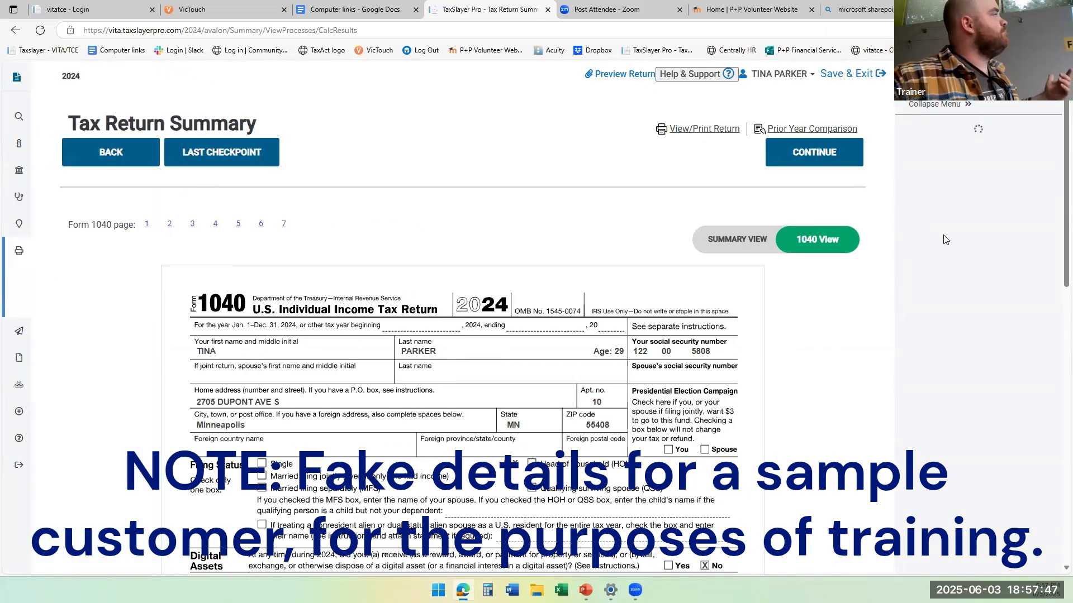
Look over the first page of the Form 1040 in the reopened return's Tax Return Summary, from the taxpayer details to the income lines.
triple_click(878, 282)
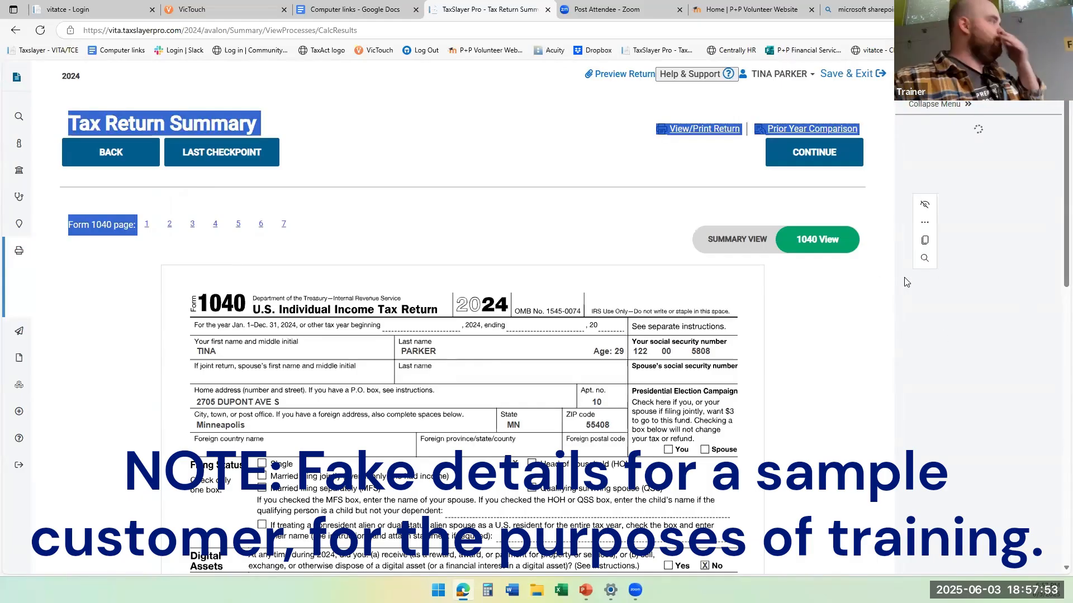
left_click(876, 318)
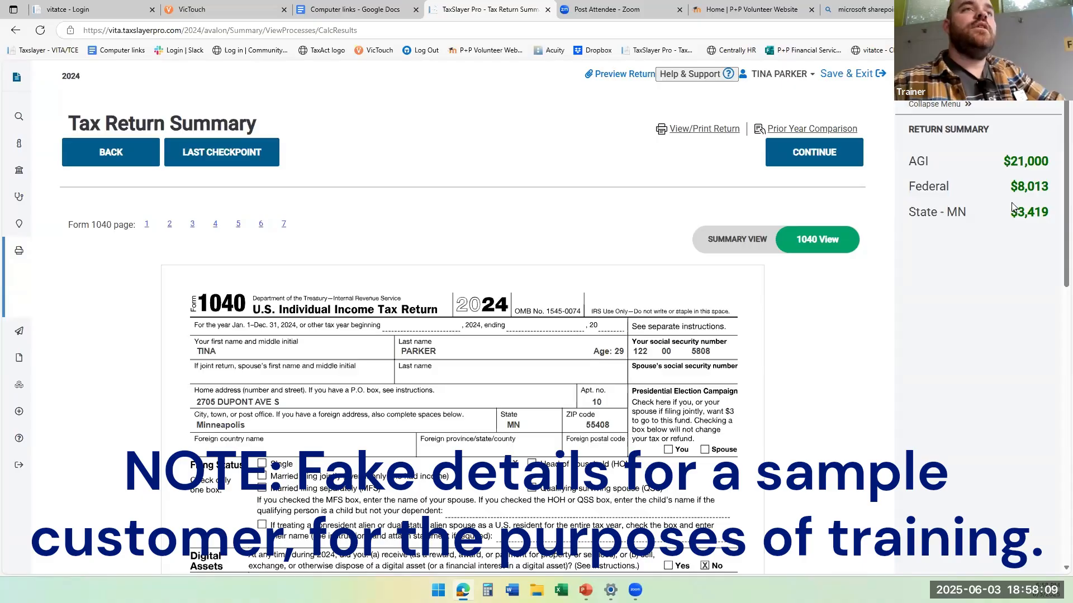
scroll(1012, 207, "down", 3)
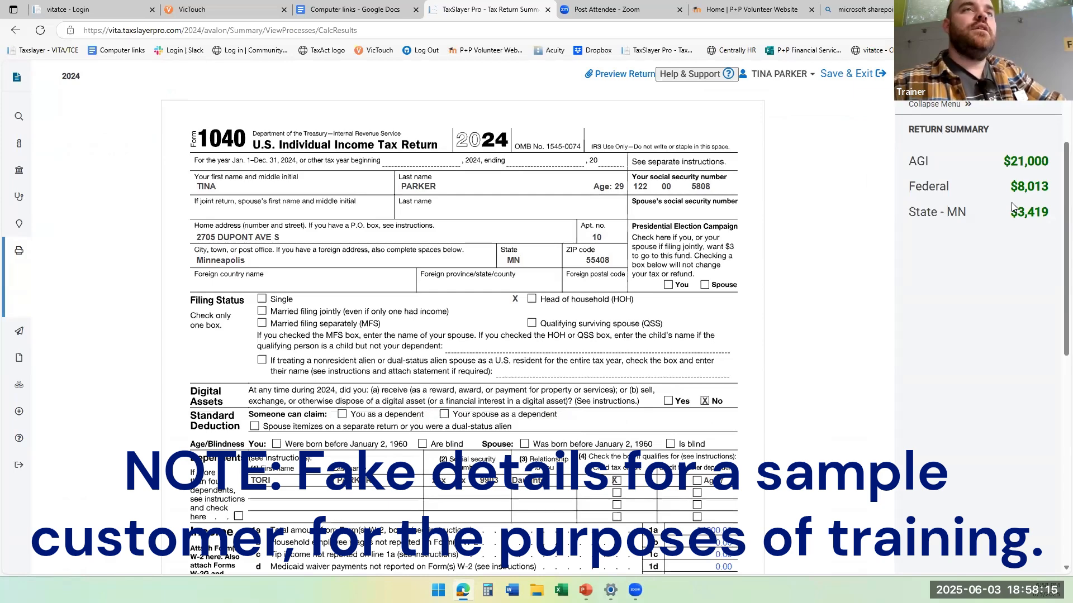
scroll(1012, 207, "up", 2)
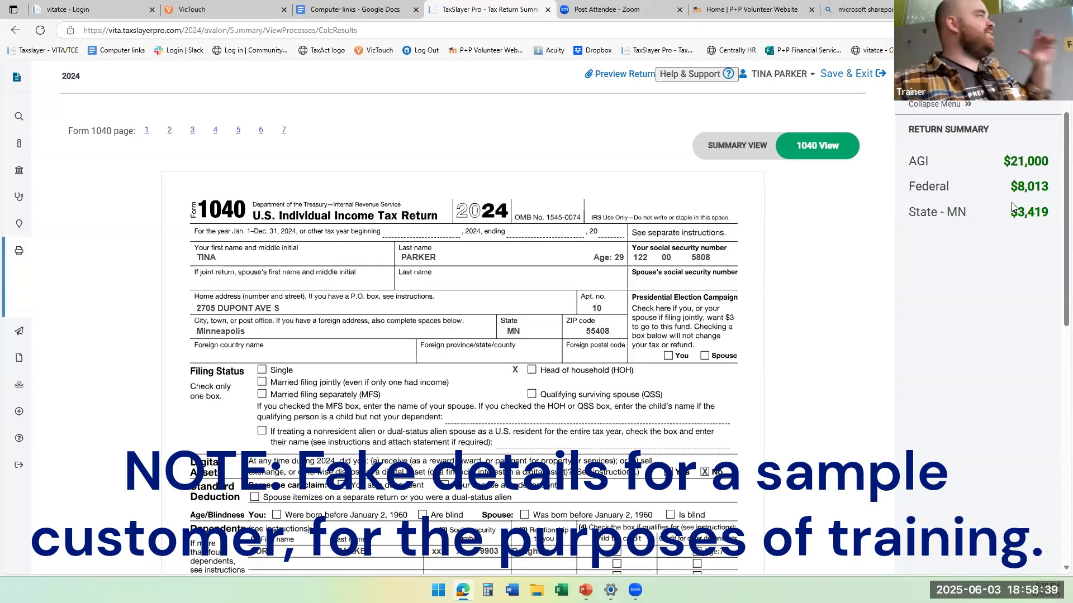
scroll(934, 104, "up", 2)
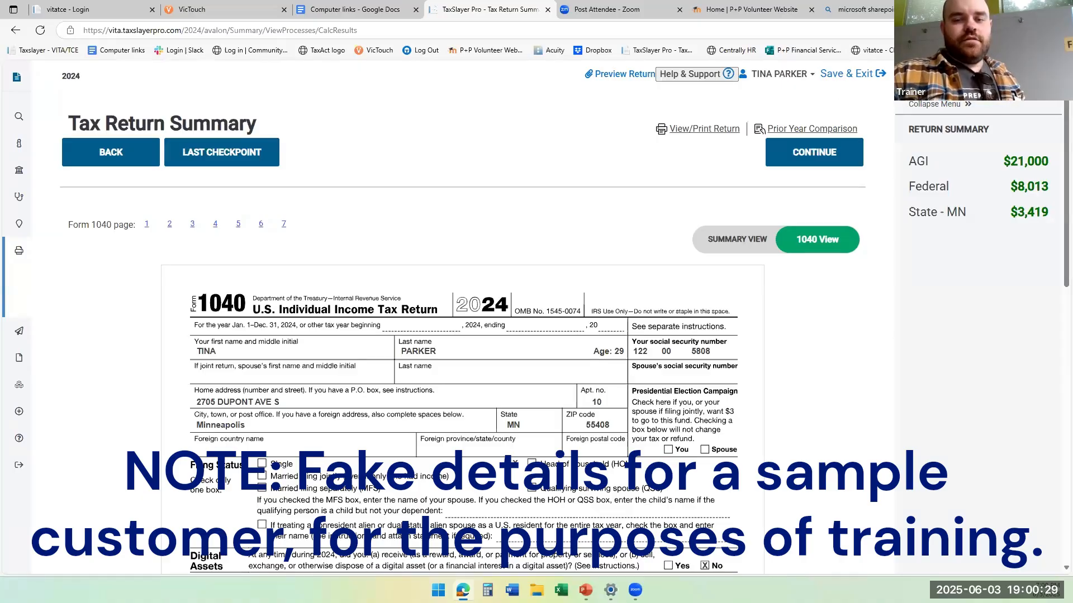
Switch to the PowerPoint slide show with the training slide about finishing the sample return in TaxSlayer.
key("alt+Tab")
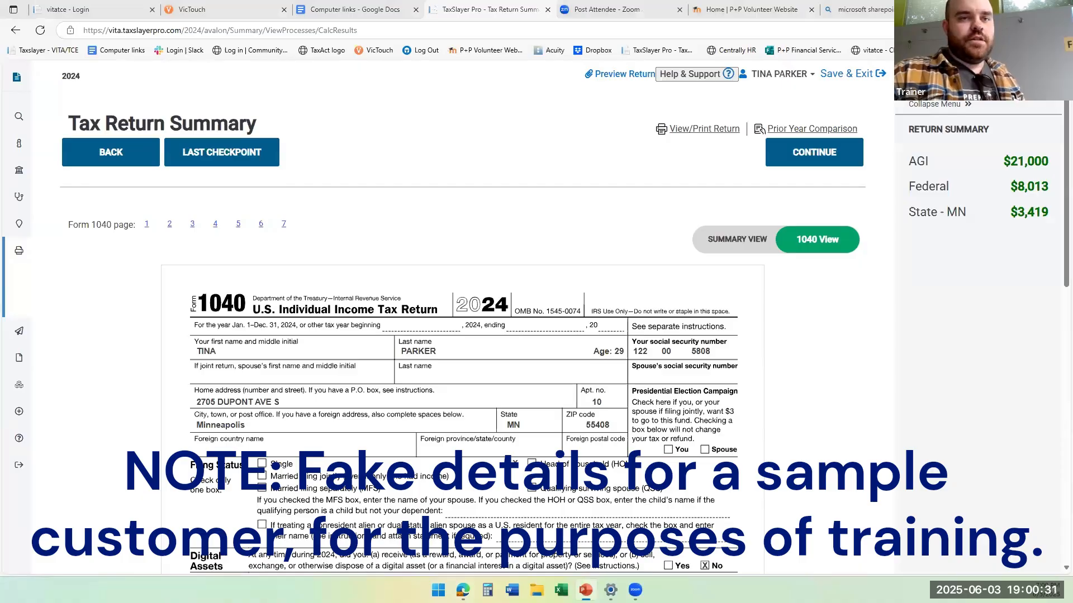
key("alt+Tab")
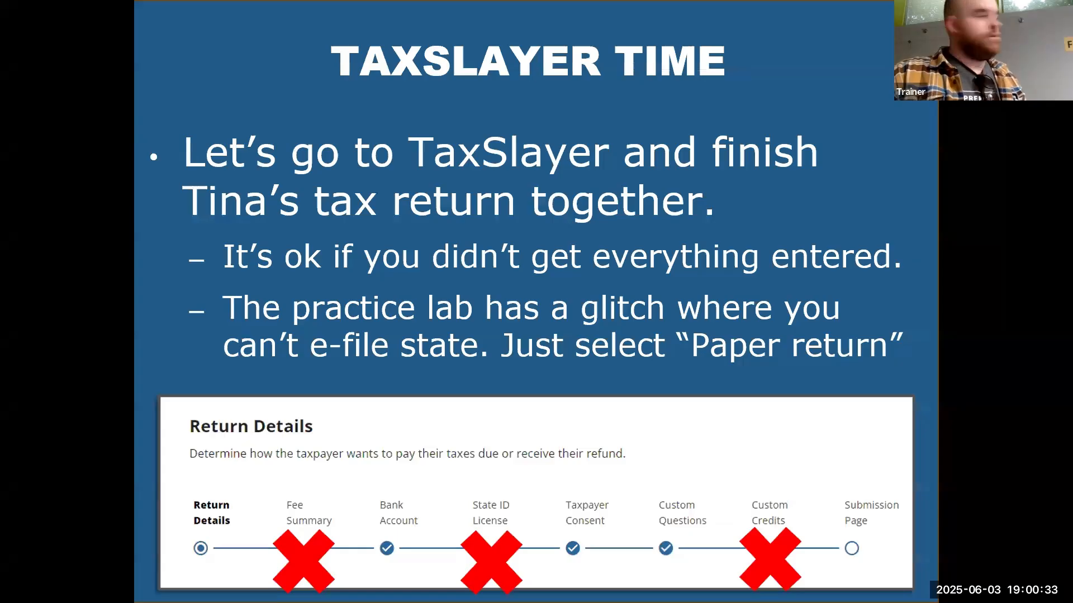